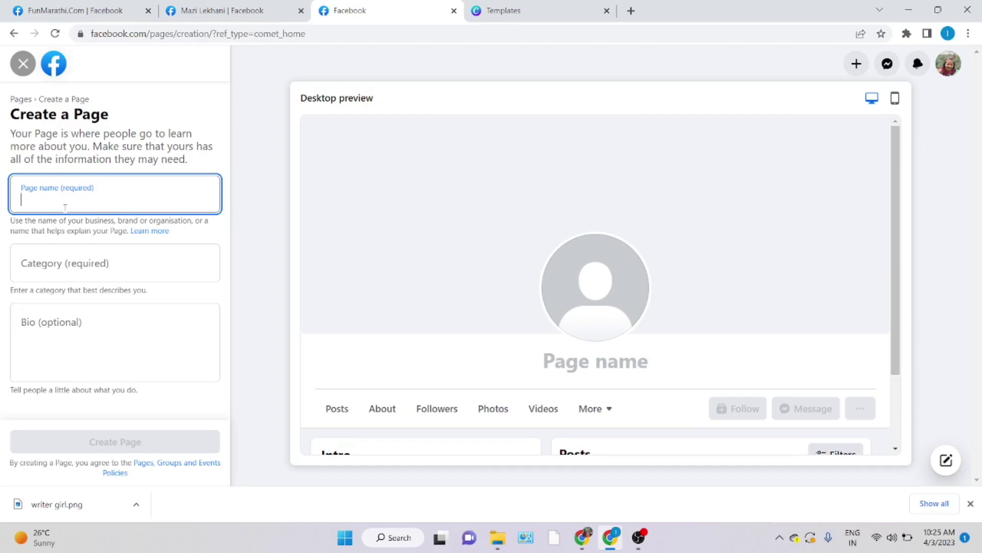
Name the new page Writergirl and set its category to Personal blog.
{"action": "type", "text": "writer"}
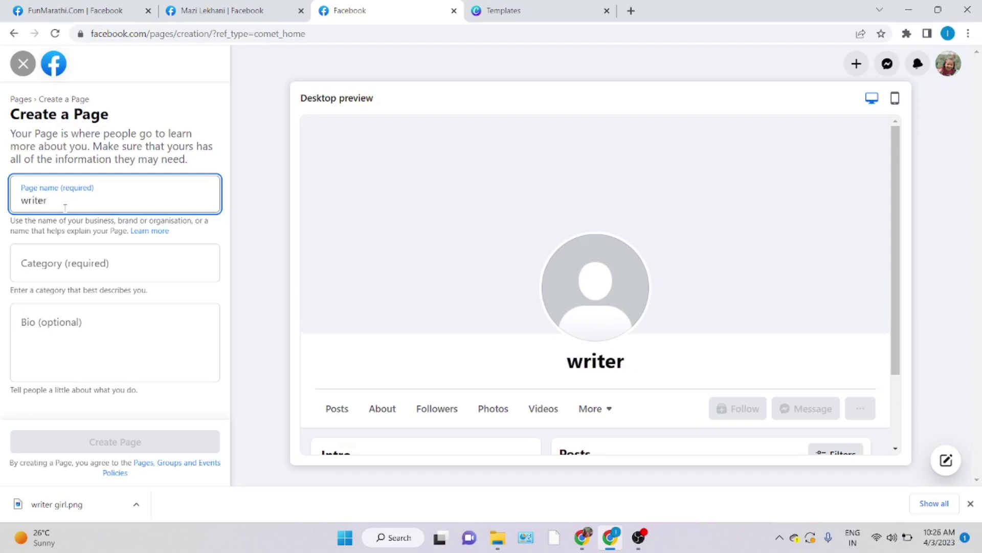
{"action": "type", "text": "girl"}
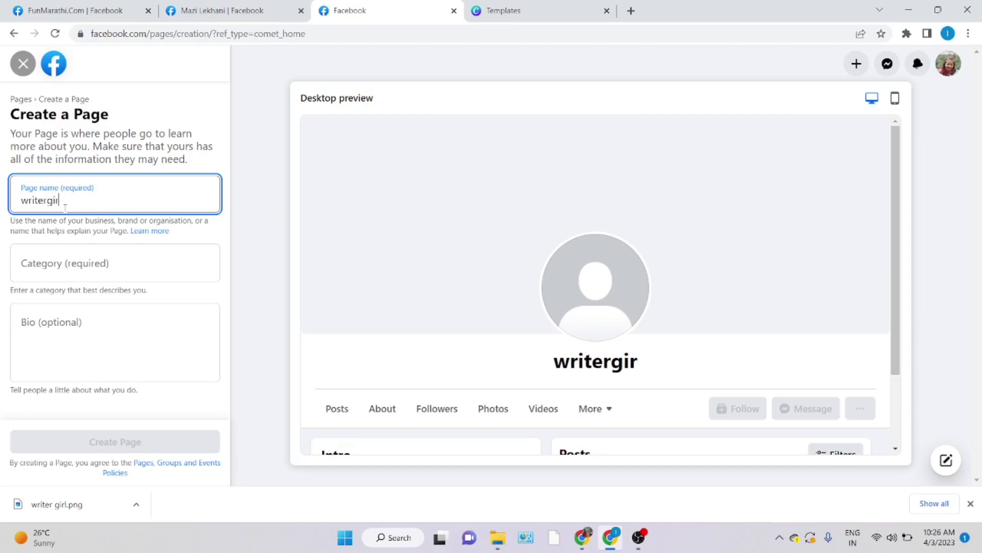
{"action": "left_click", "coordinate": [83, 229]}
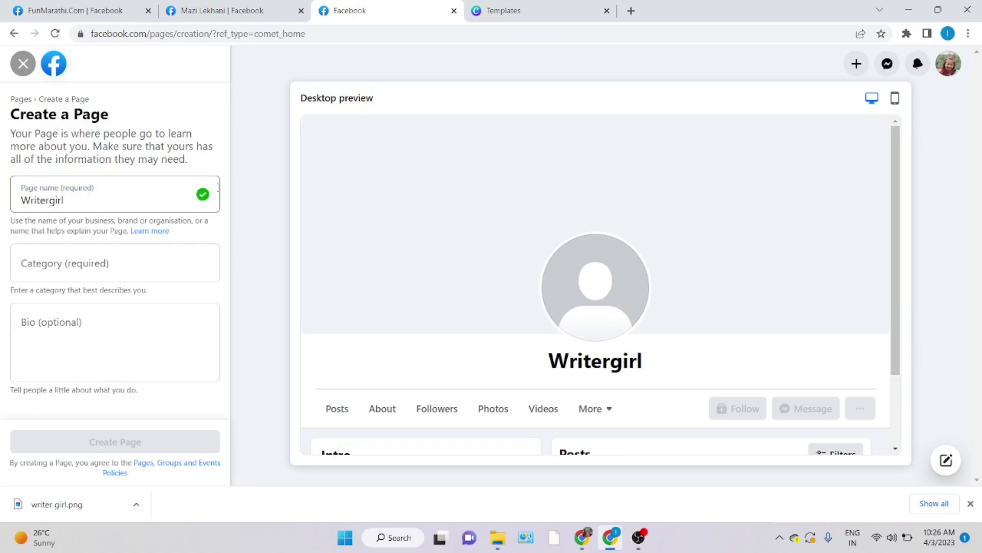
{"action": "left_click", "coordinate": [74, 274]}
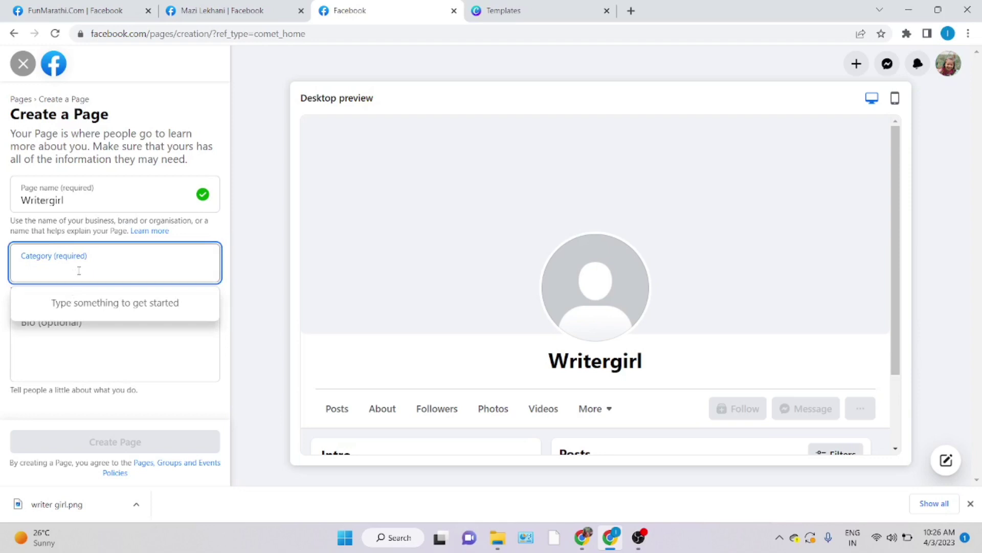
{"action": "type", "text": "per"}
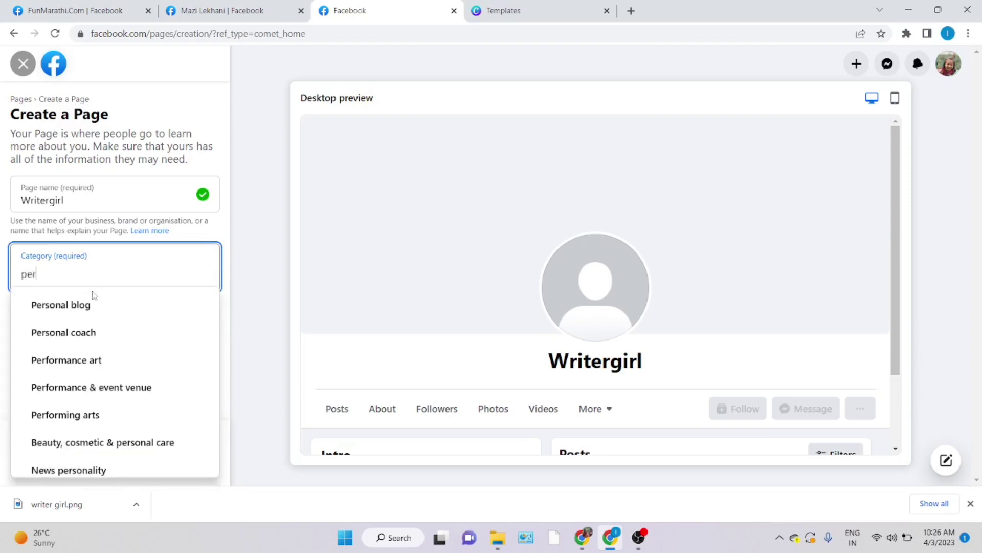
{"action": "left_click", "coordinate": [80, 306]}
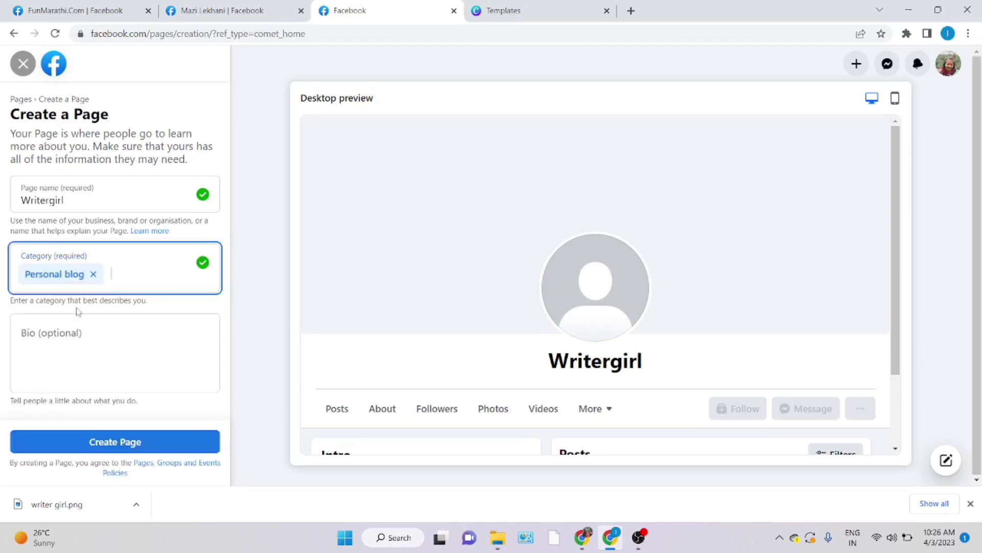
{"action": "left_click", "coordinate": [122, 274]}
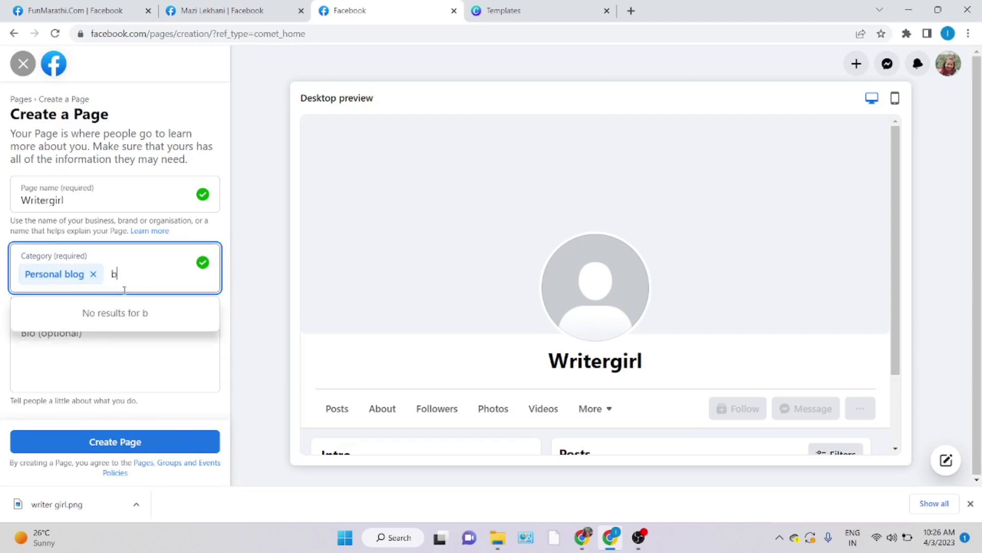
{"action": "type", "text": "bu"}
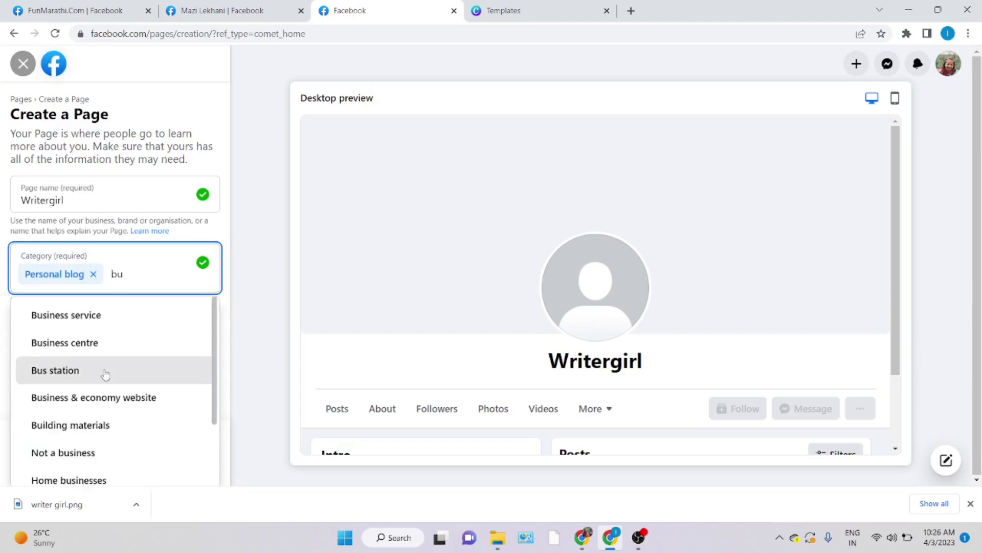
{"action": "scroll", "coordinate": [103, 379], "scroll_direction": "down", "scroll_amount": 3}
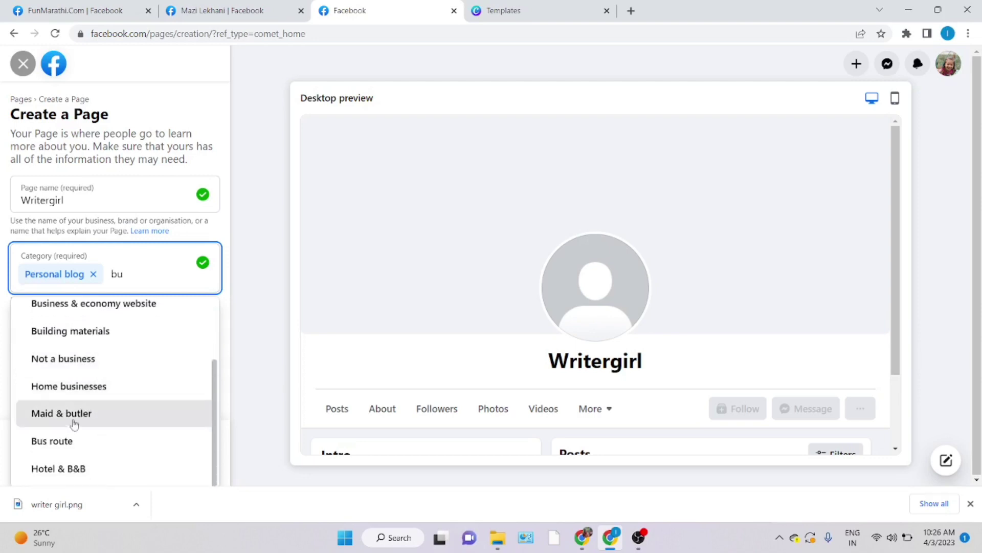
{"action": "scroll", "coordinate": [73, 399], "scroll_direction": "up", "scroll_amount": 3}
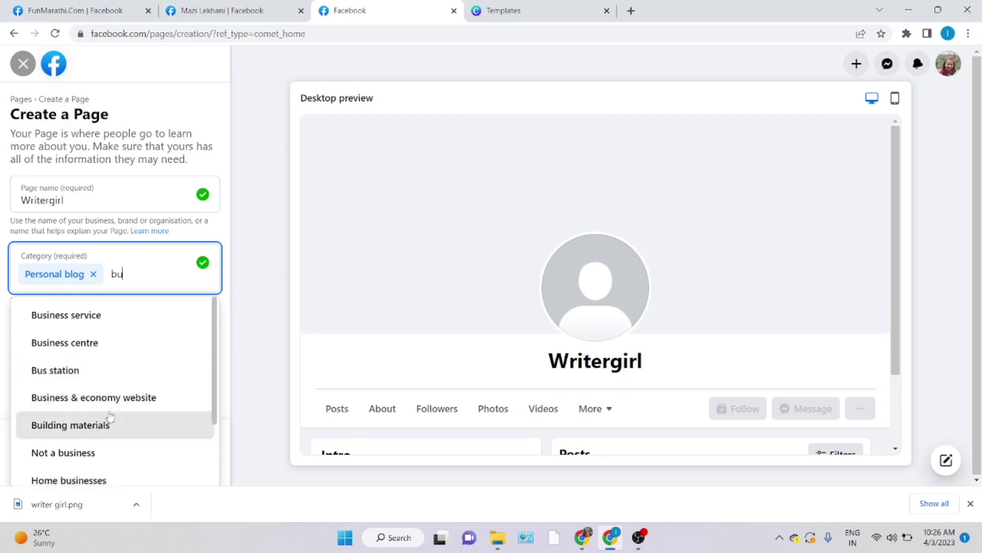
{"action": "scroll", "coordinate": [110, 415], "scroll_direction": "down", "scroll_amount": 2}
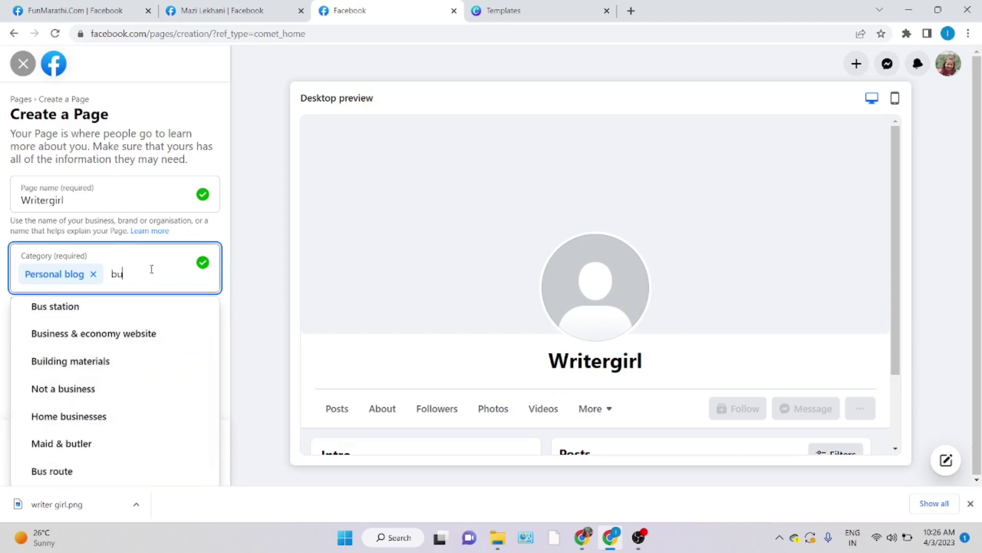
{"action": "key", "text": "BackSpace"}
{"action": "key", "text": "BackSpace"}
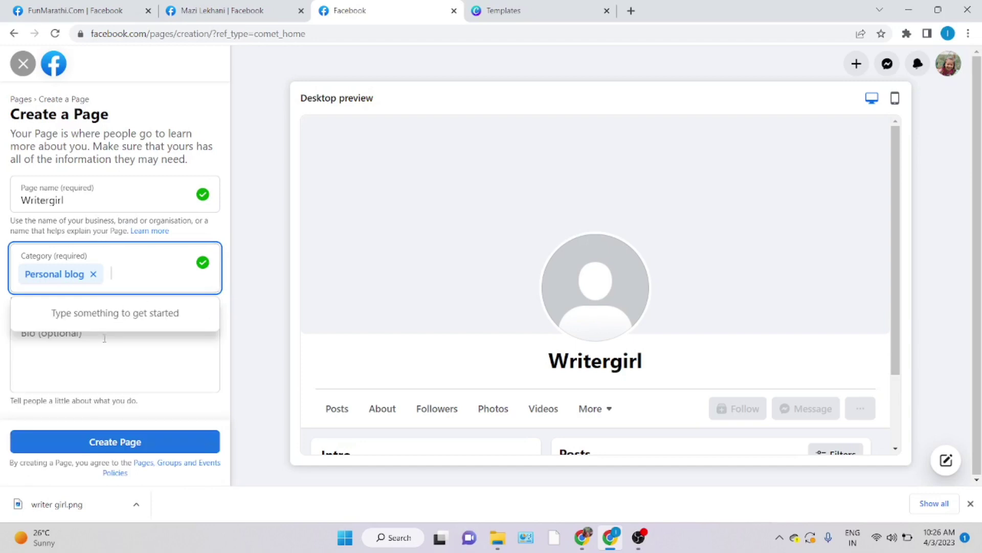
Switch the keyboard input to Devanagari transliteration and begin the page's bio with "या पेजवर".
{"action": "left_click", "coordinate": [99, 351]}
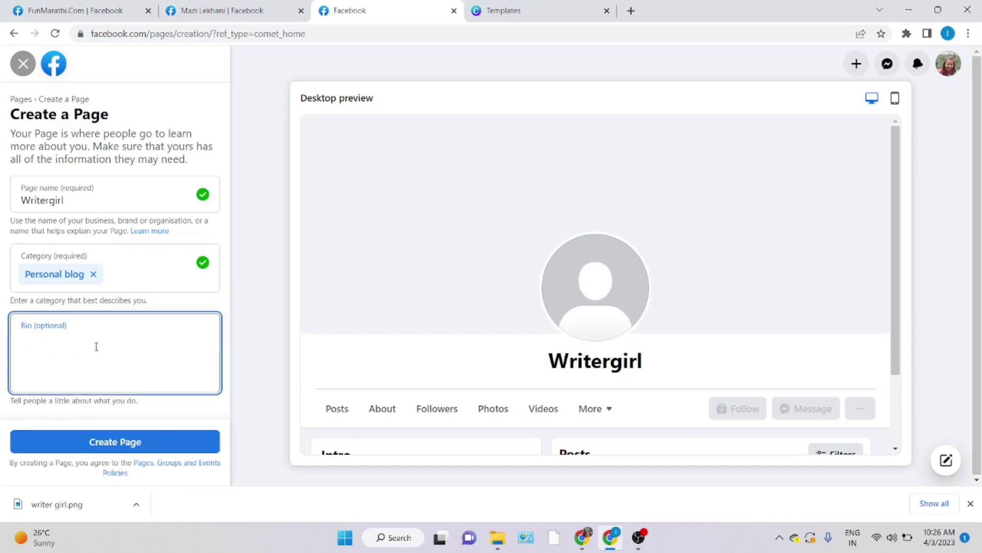
{"action": "type", "text": "ya"}
{"action": "key", "text": "BackSpace"}
{"action": "key", "text": "BackSpace"}
{"action": "key", "text": "super+space"}
{"action": "key", "text": "super+space"}
{"action": "key", "text": "super+space"}
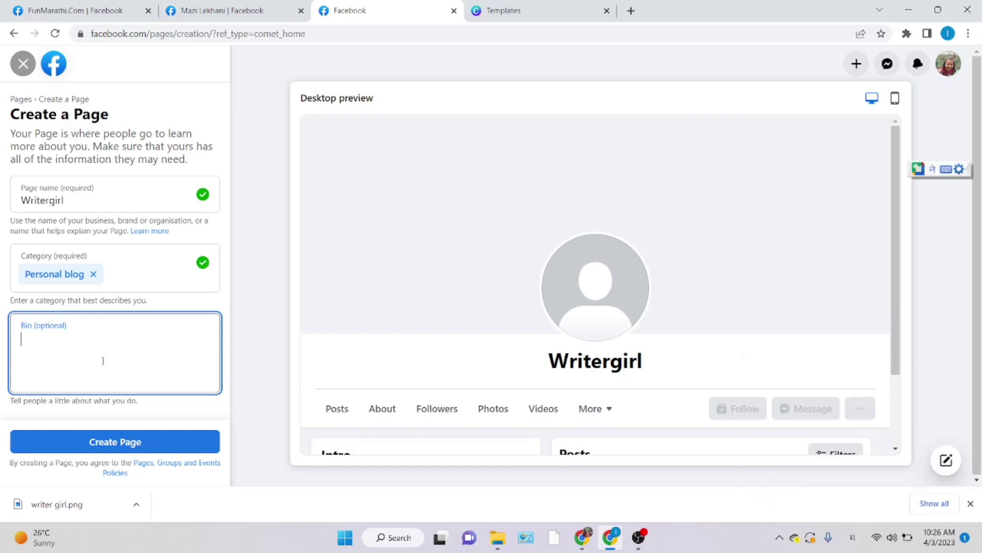
{"action": "type", "text": "ya pej"}
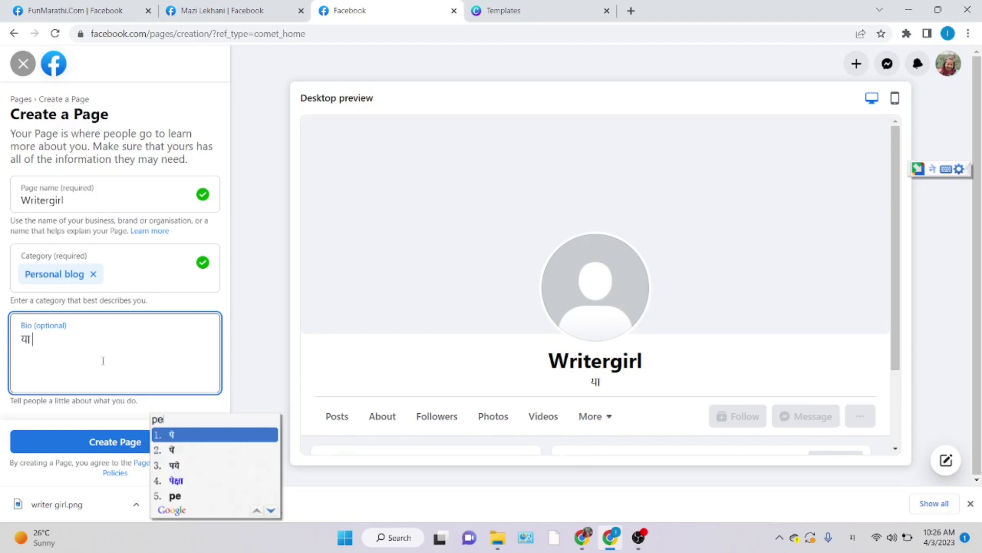
{"action": "type", "text": "avar "}
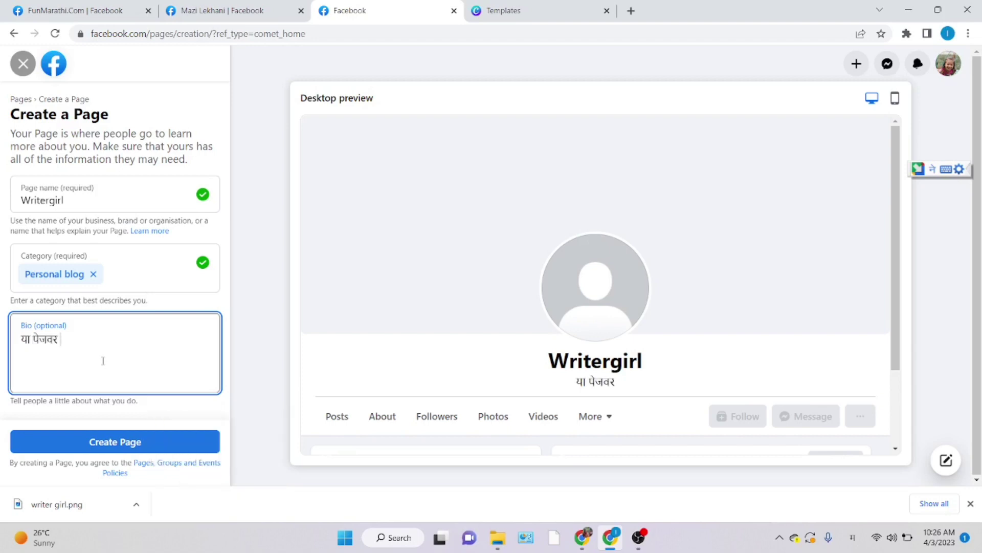
Continue the bio with the word "तुम्हाला", choosing the suggested spelling "म्हाला" for its ending.
{"action": "type", "text": "tumhla a"}
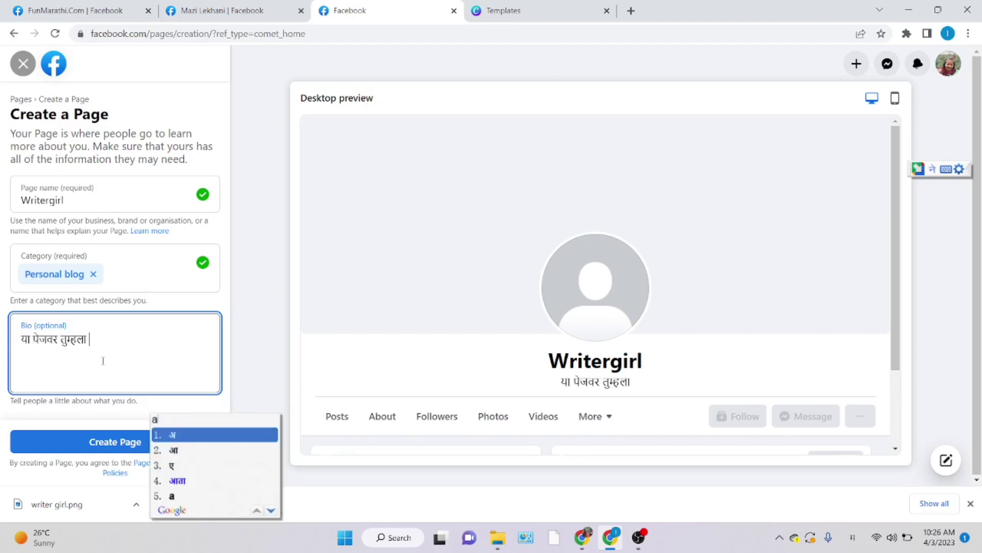
{"action": "key", "text": "BackSpace"}
{"action": "key", "text": "BackSpace"}
{"action": "key", "text": "BackSpace"}
{"action": "key", "text": "BackSpace"}
{"action": "key", "text": "BackSpace"}
{"action": "key", "text": "BackSpace"}
{"action": "key", "text": "BackSpace"}
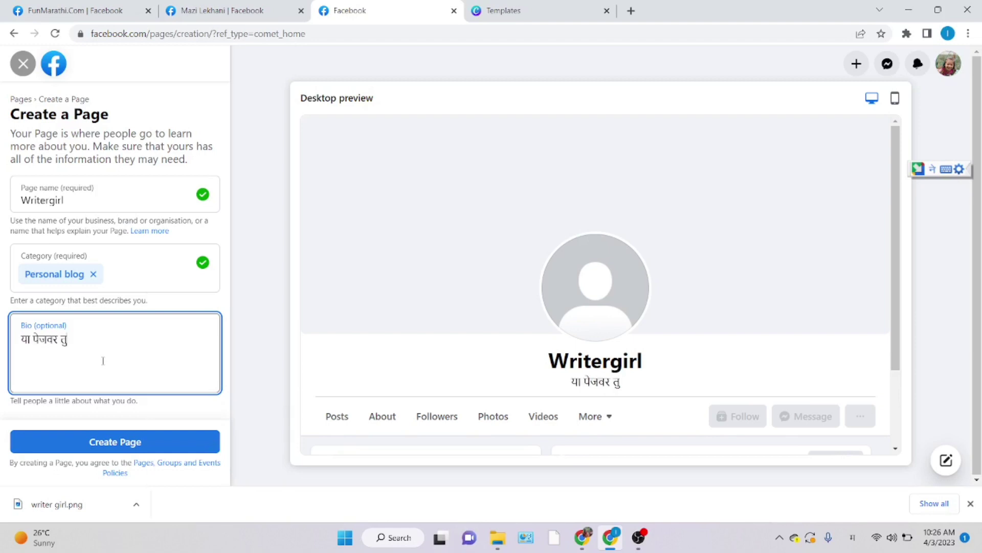
{"action": "type", "text": "mhala"}
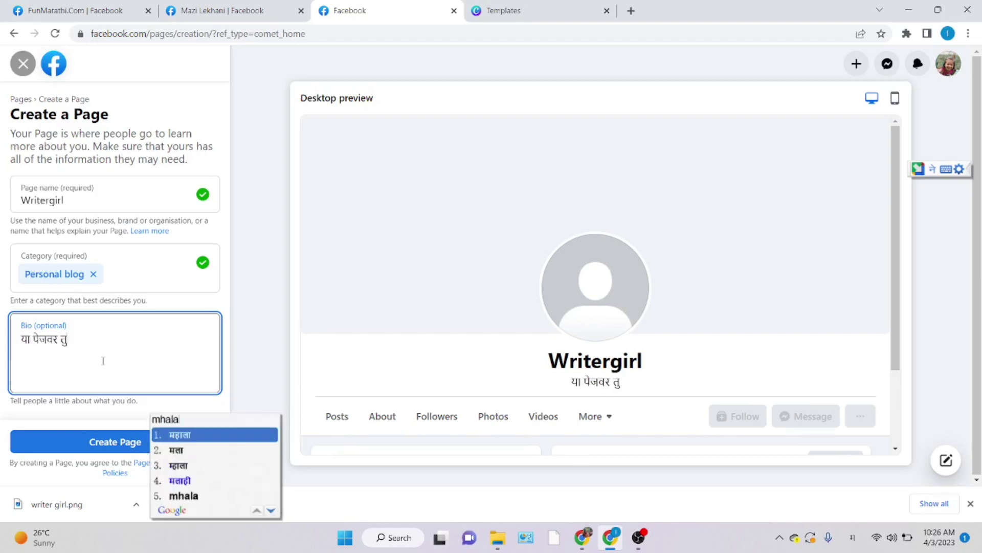
{"action": "key", "text": "Down"}
{"action": "key", "text": "Down"}
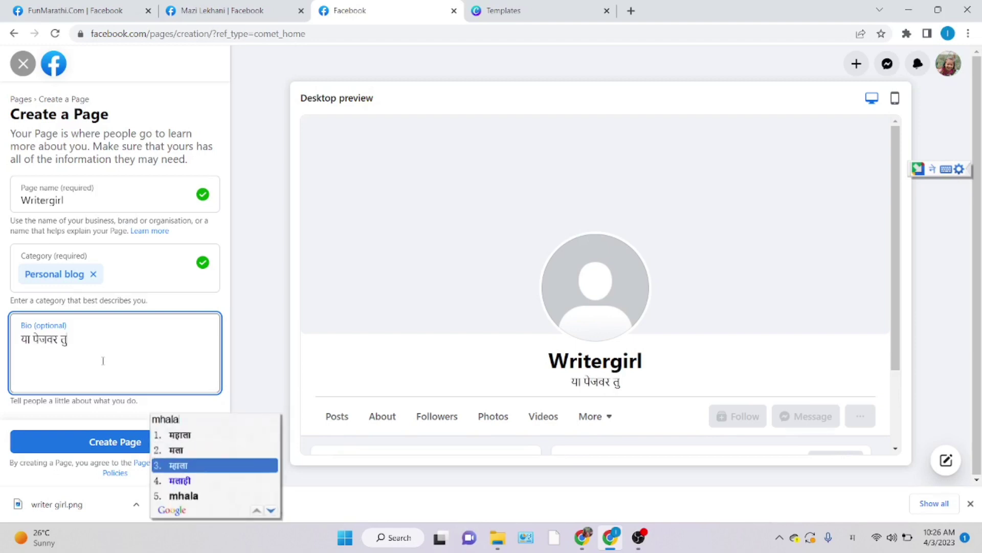
{"action": "key", "text": "Return"}
Add the listed content types "लेख, कथा , कविता" to the bio.
{"action": "type", "text": "lekh"}
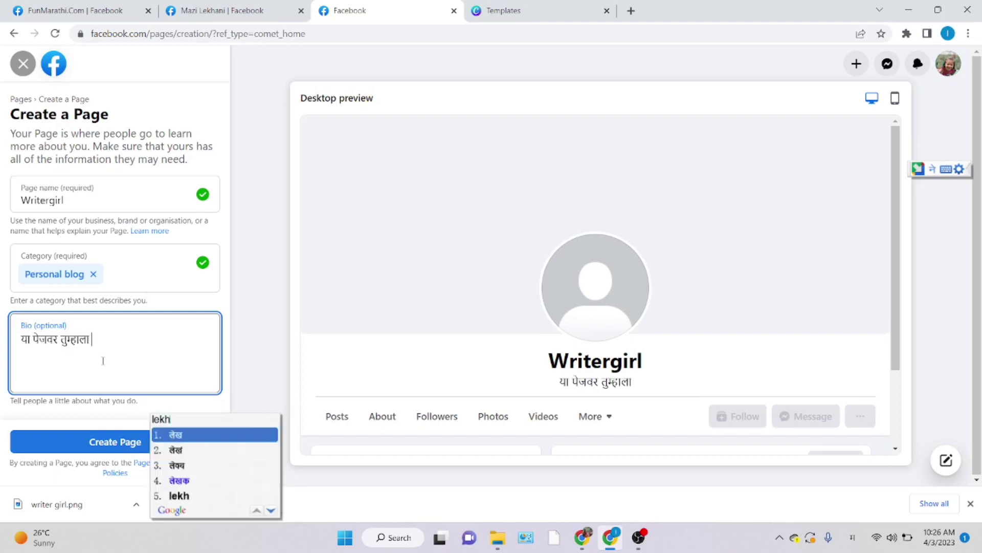
{"action": "key", "text": "Return"}
{"action": "type", "text": ", ktha"}
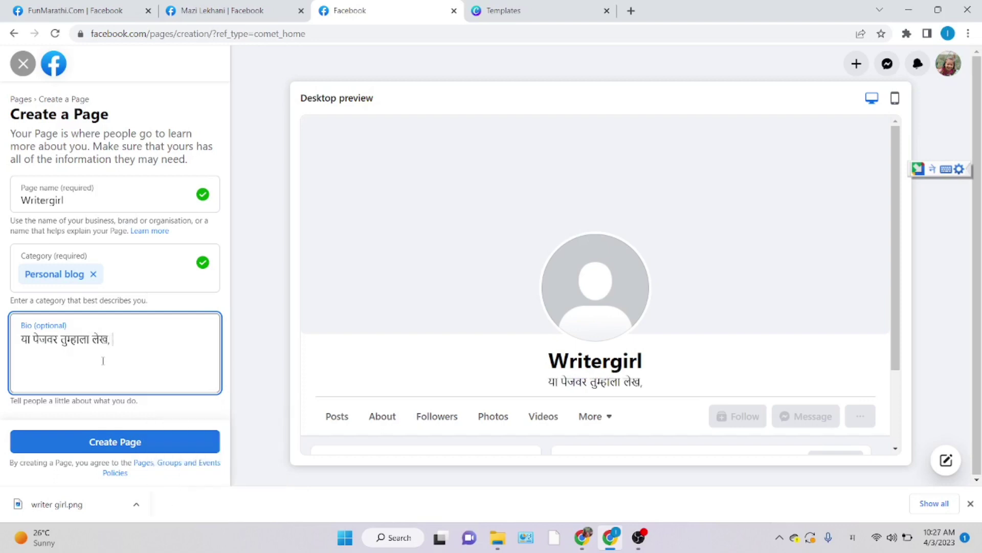
{"action": "key", "text": "Return"}
{"action": "type", "text": ", kavita"}
{"action": "key", "text": "Return"}
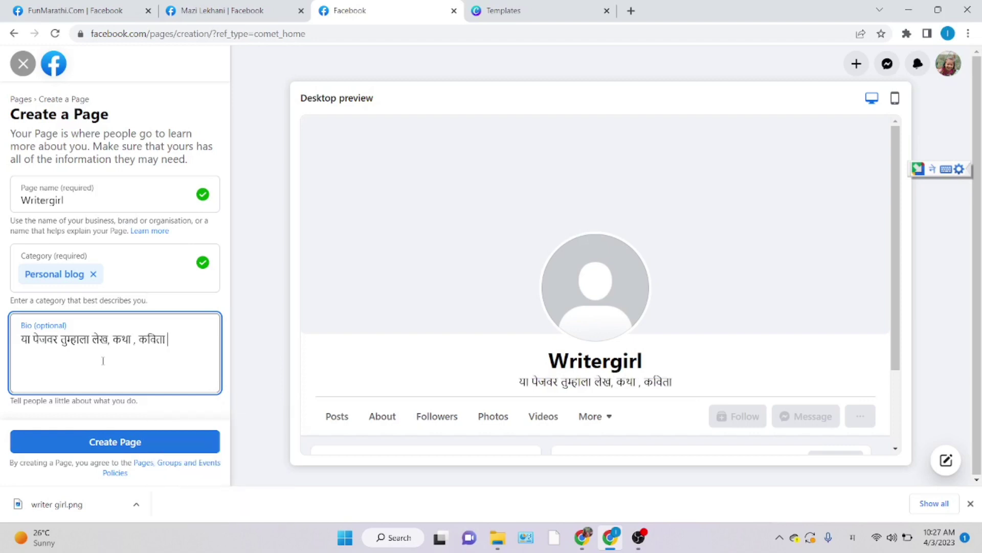
Complete the bio's first sentence with "वाचता येतील.".
{"action": "type", "text": "vachyala"}
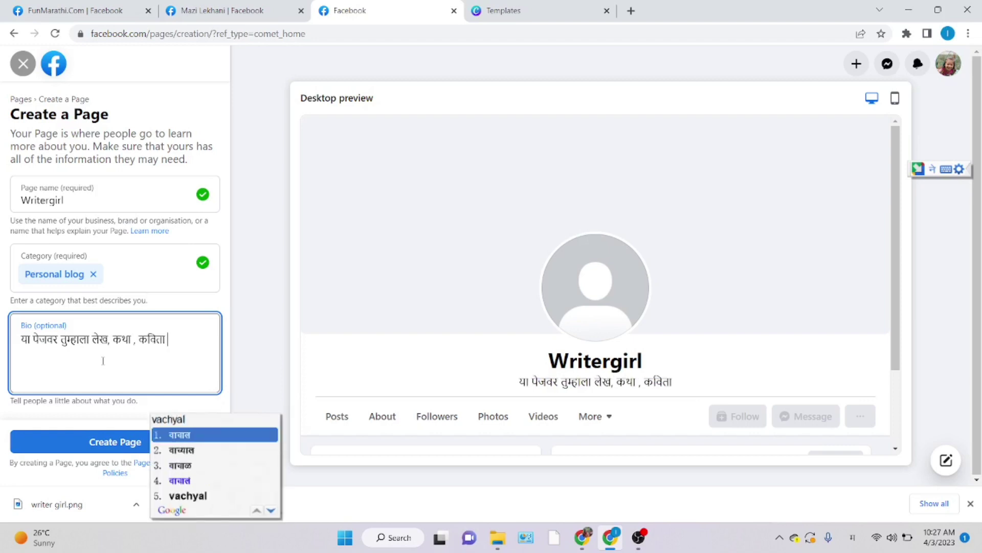
{"action": "key", "text": "Return"}
{"action": "key", "text": "BackSpace"}
{"action": "key", "text": "BackSpace"}
{"action": "key", "text": "BackSpace"}
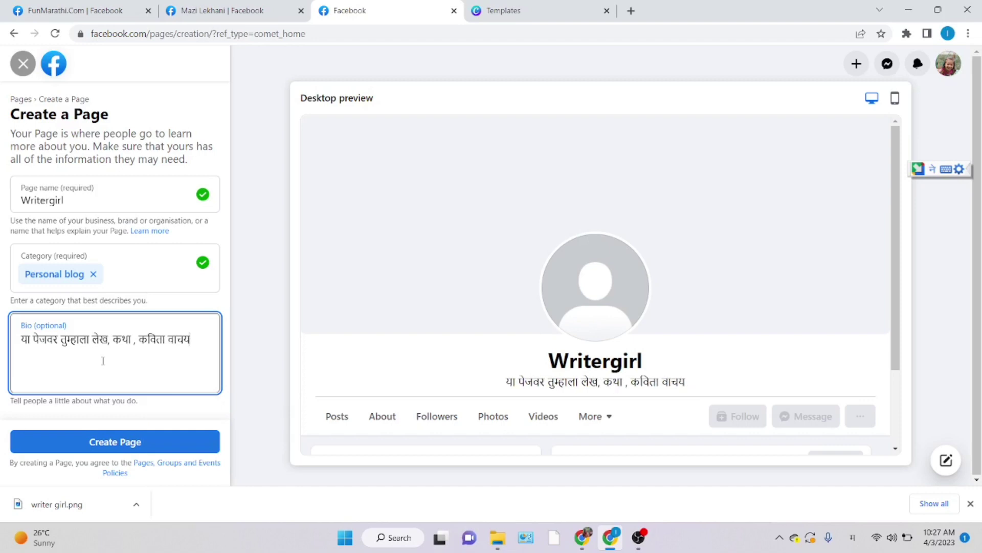
{"action": "type", "text": "ta"}
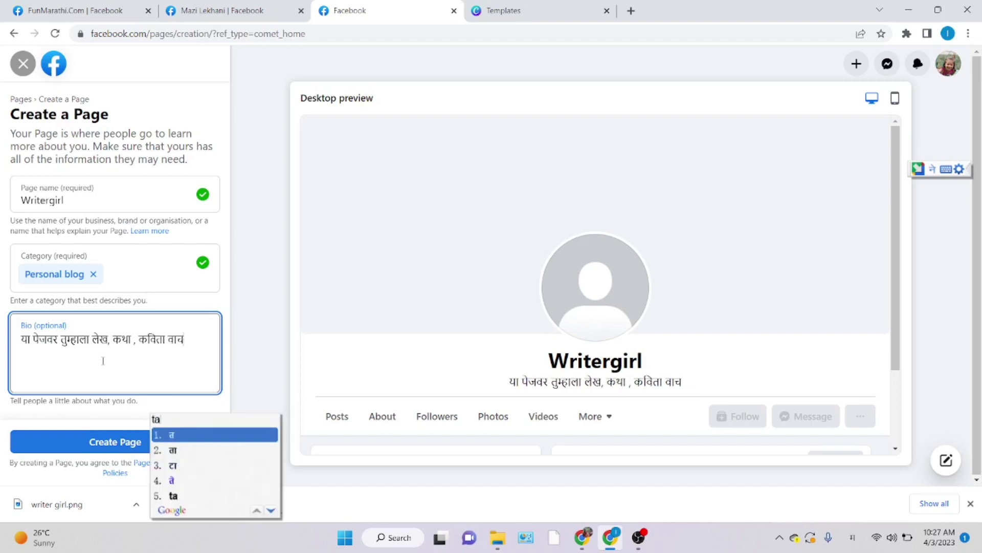
{"action": "key", "text": "Down"}
{"action": "key", "text": "space"}
{"action": "type", "text": "yetil"}
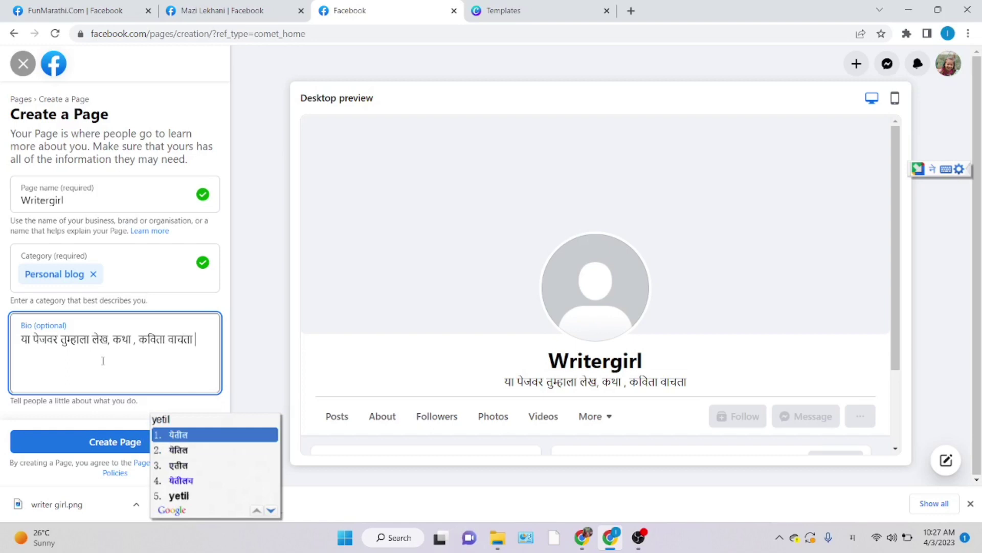
{"action": "key", "text": "space"}
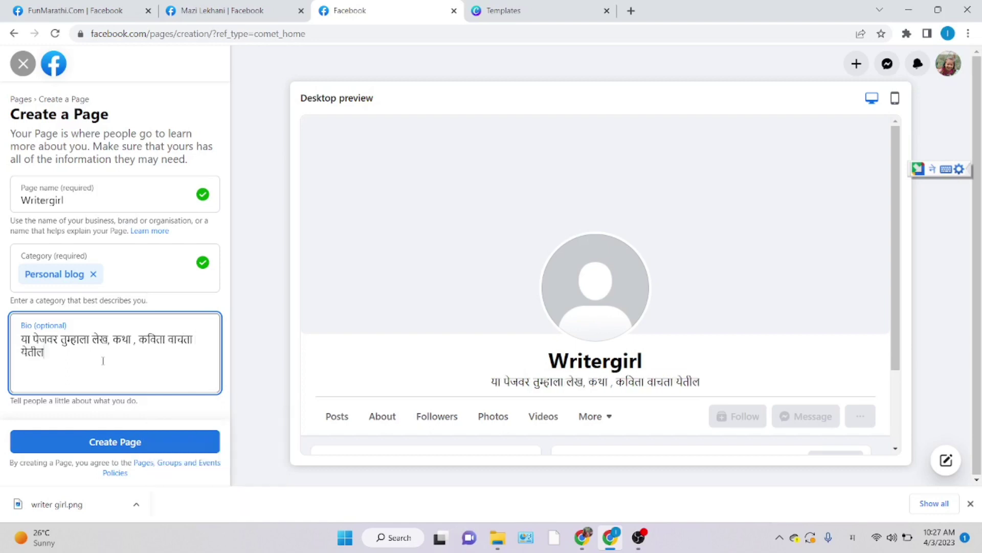
{"action": "type", "text": "."}
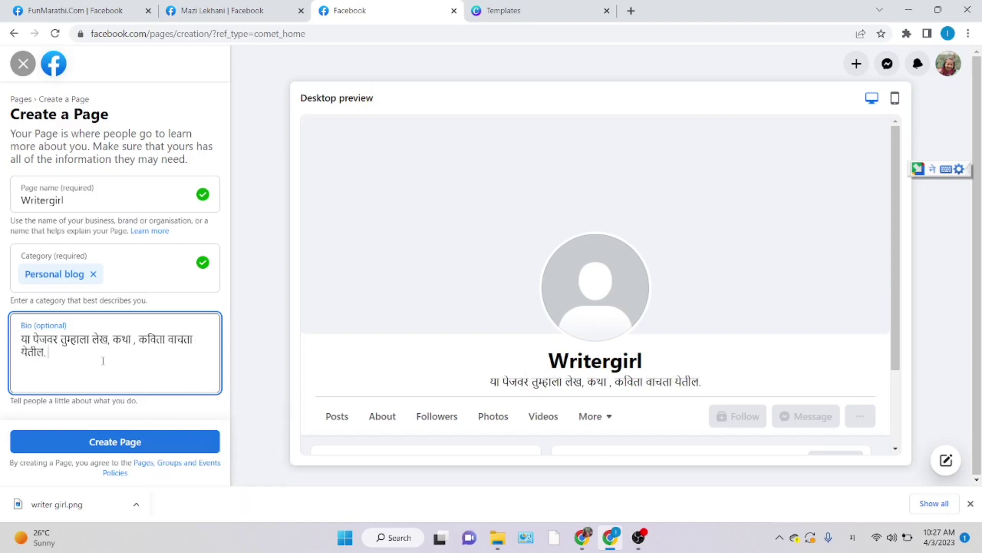
Append the call to follow, "फोल्लो करा", to the end of the bio.
{"action": "type", "text": "s"}
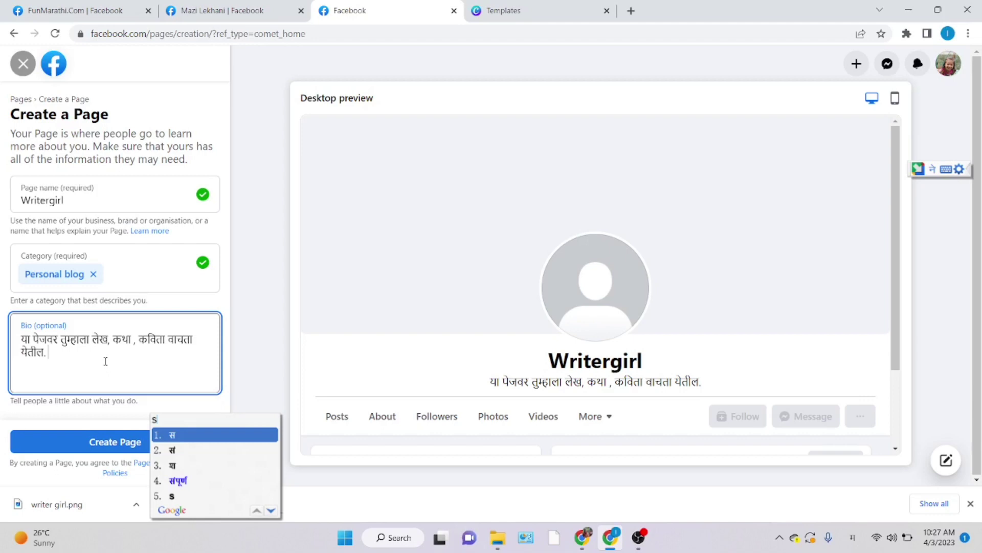
{"action": "key", "text": "BackSpace"}
{"action": "type", "text": "follo"}
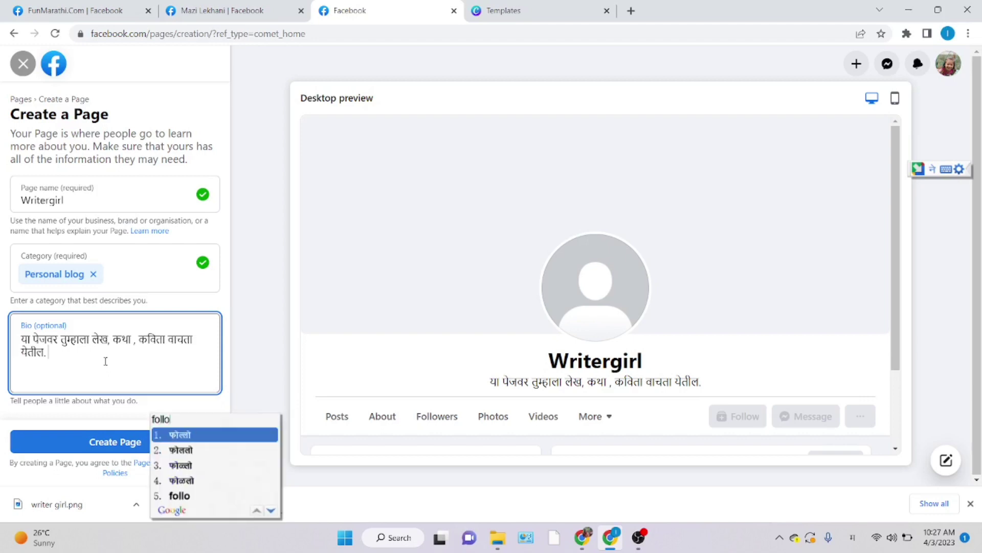
{"action": "key", "text": "space"}
{"action": "type", "text": "kra"}
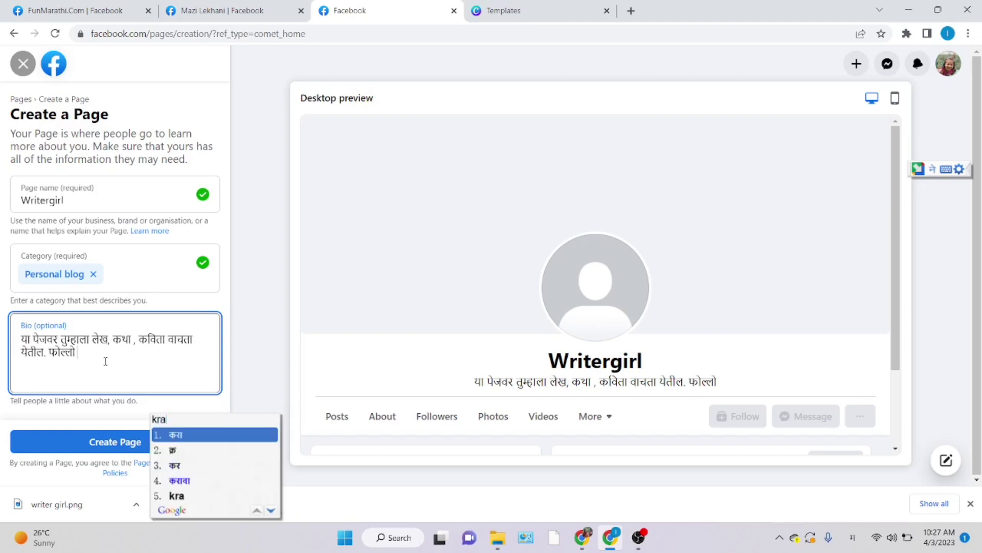
{"action": "key", "text": "space"}
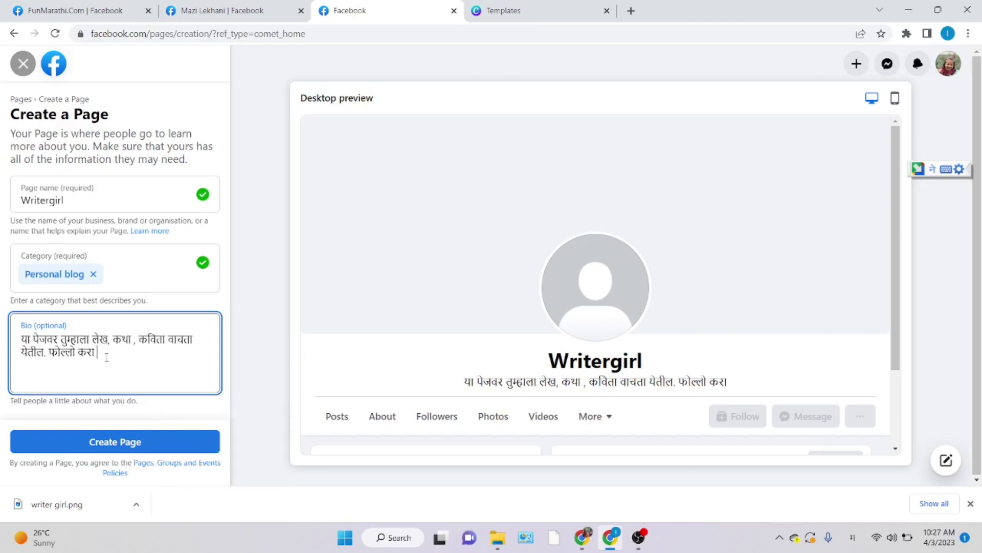
Try to create the page with the entered name, category and bio.
{"action": "left_click", "coordinate": [111, 448]}
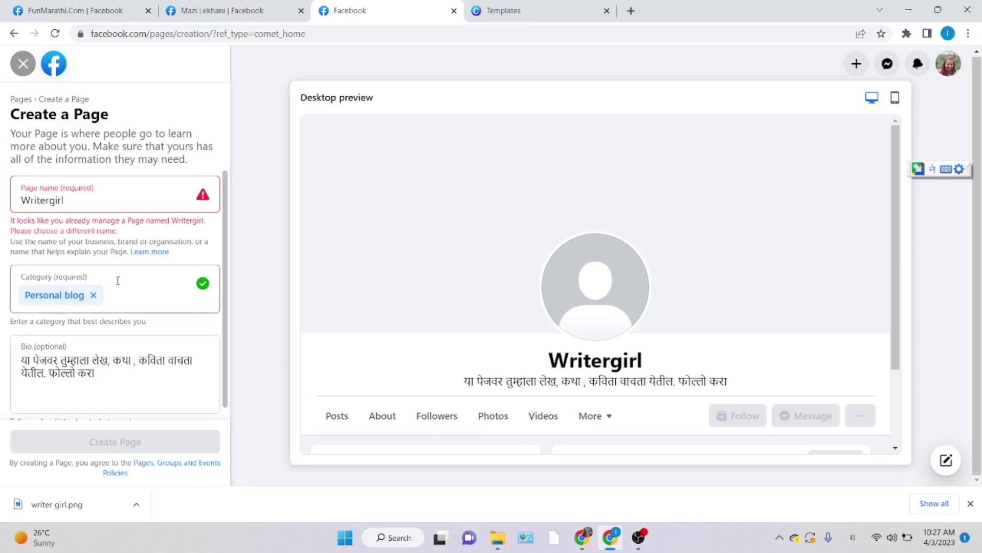
{"action": "scroll", "coordinate": [123, 366], "scroll_direction": "down", "scroll_amount": 1}
{"action": "scroll", "coordinate": [121, 384], "scroll_direction": "up", "scroll_amount": 1}
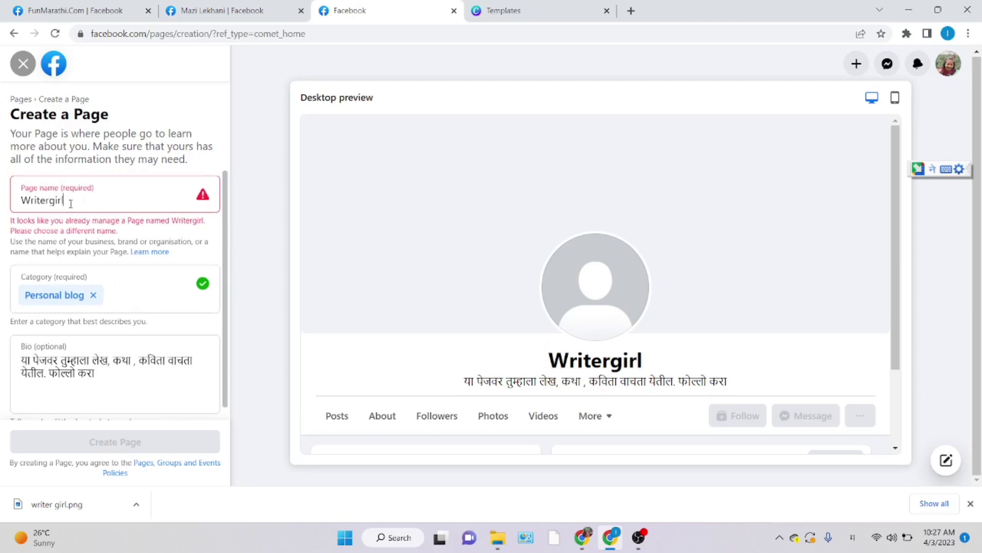
Try changing the new page's name to Writergirl२ in the creation form.
{"action": "type", "text": "2"}
{"action": "left_click", "coordinate": [188, 435]}
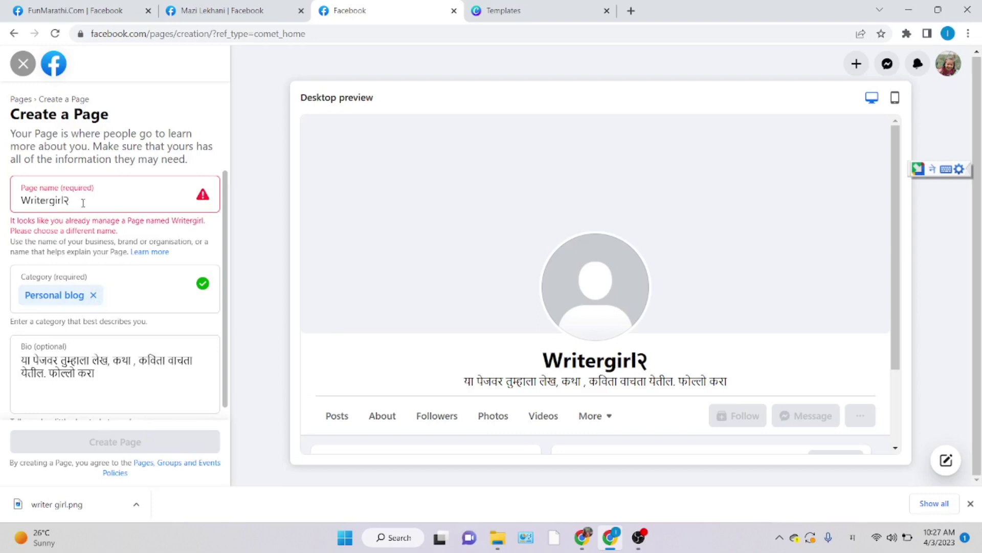
{"action": "scroll", "coordinate": [66, 216], "scroll_direction": "down", "scroll_amount": 1}
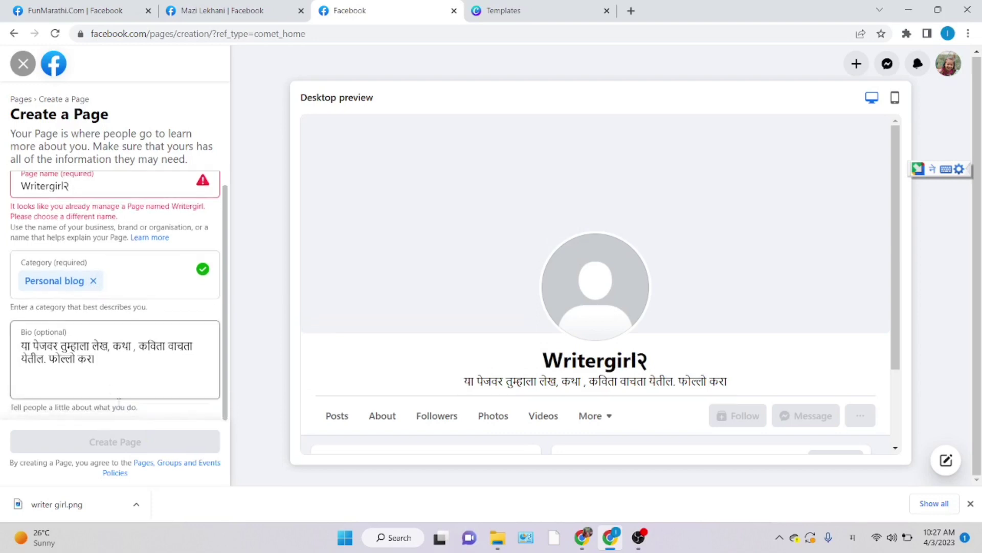
{"action": "scroll", "coordinate": [90, 371], "scroll_direction": "up", "scroll_amount": 1}
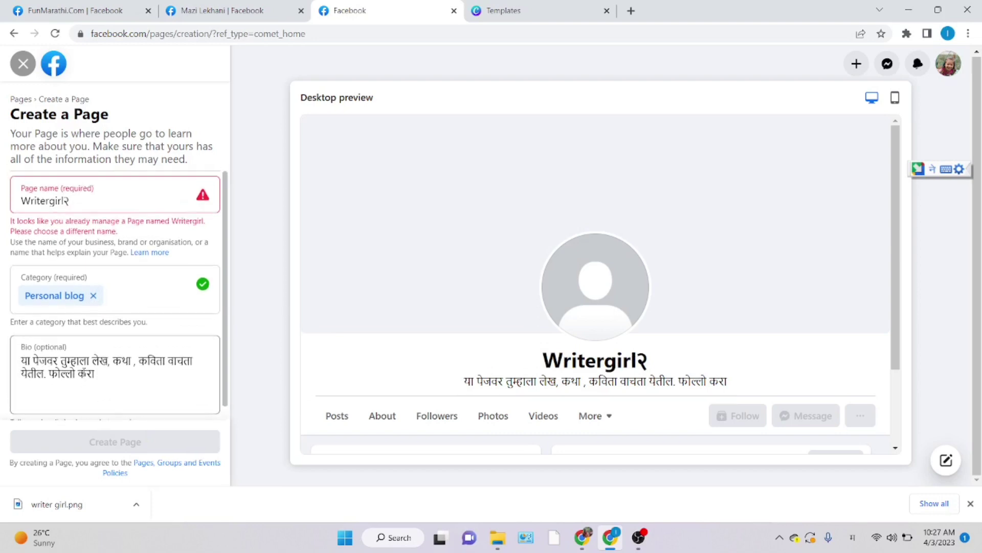
Discard the unsaved page form, switch to the existing Writergirl page's profile and look over the page.
{"action": "left_click", "coordinate": [946, 71]}
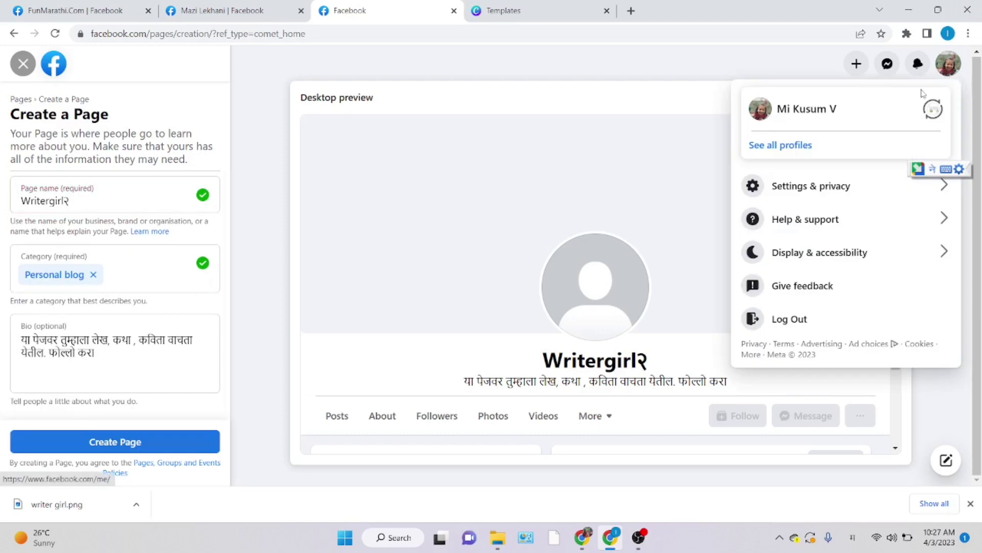
{"action": "left_click", "coordinate": [937, 107]}
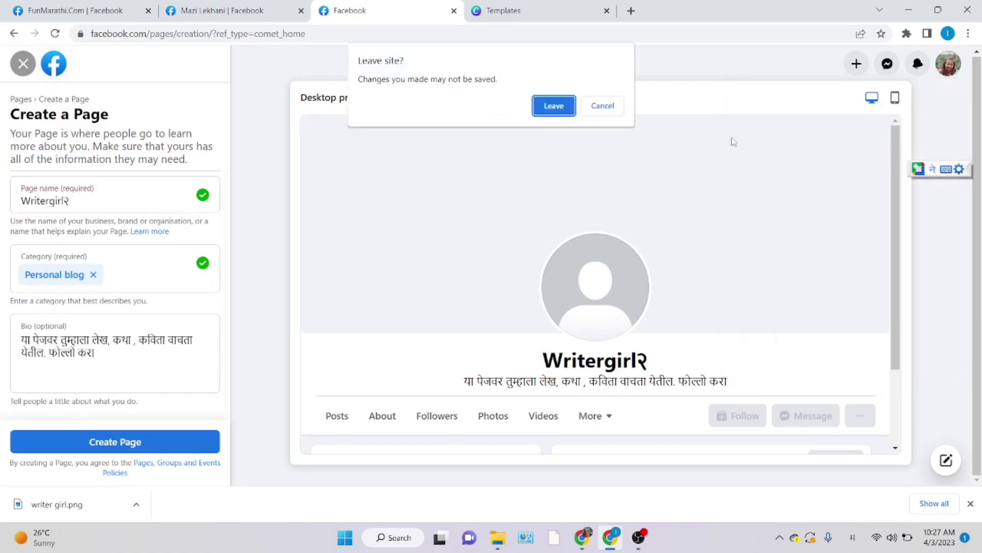
{"action": "left_click", "coordinate": [550, 106]}
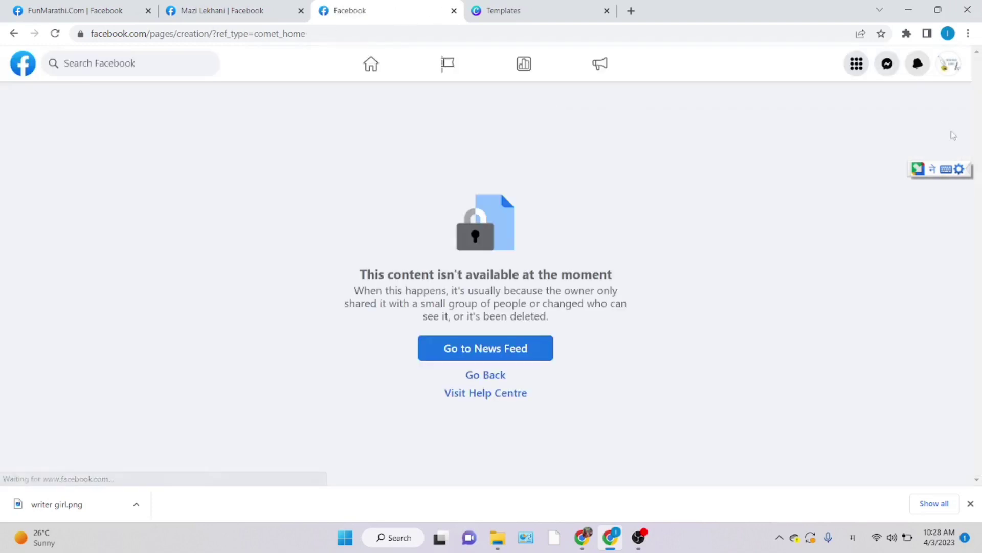
{"action": "left_click", "coordinate": [99, 449]}
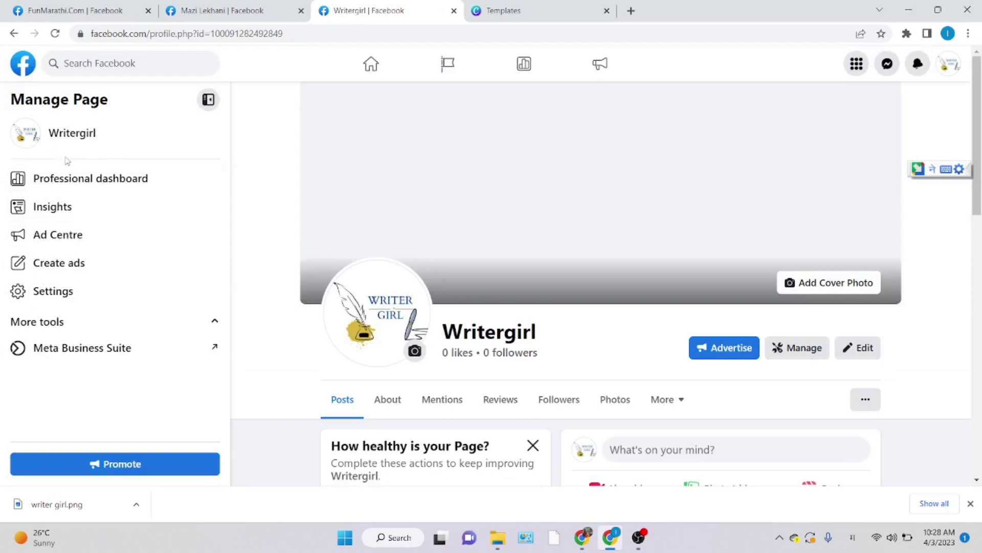
{"action": "scroll", "coordinate": [544, 307], "scroll_direction": "down", "scroll_amount": 10}
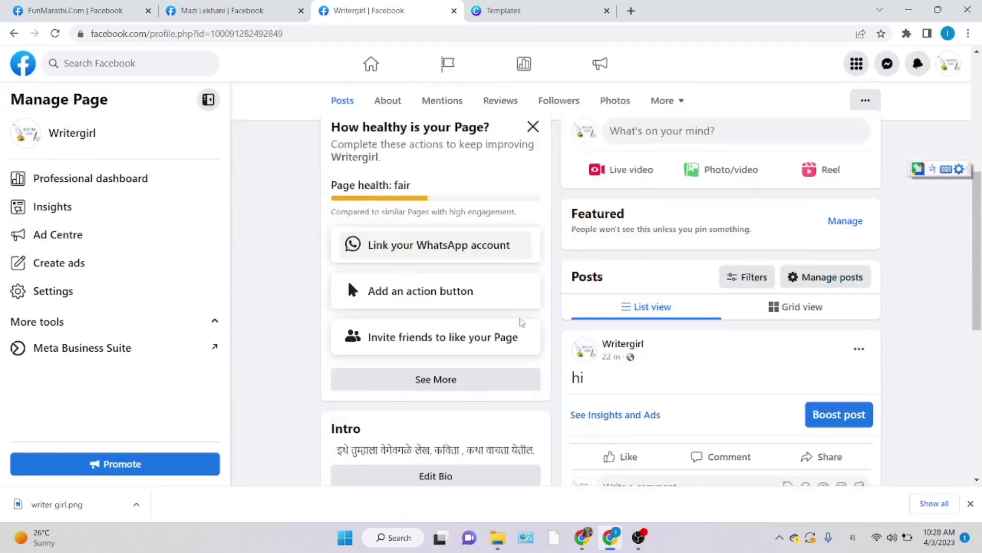
{"action": "scroll", "coordinate": [516, 366], "scroll_direction": "up", "scroll_amount": 9}
{"action": "scroll", "coordinate": [516, 364], "scroll_direction": "up", "scroll_amount": 1}
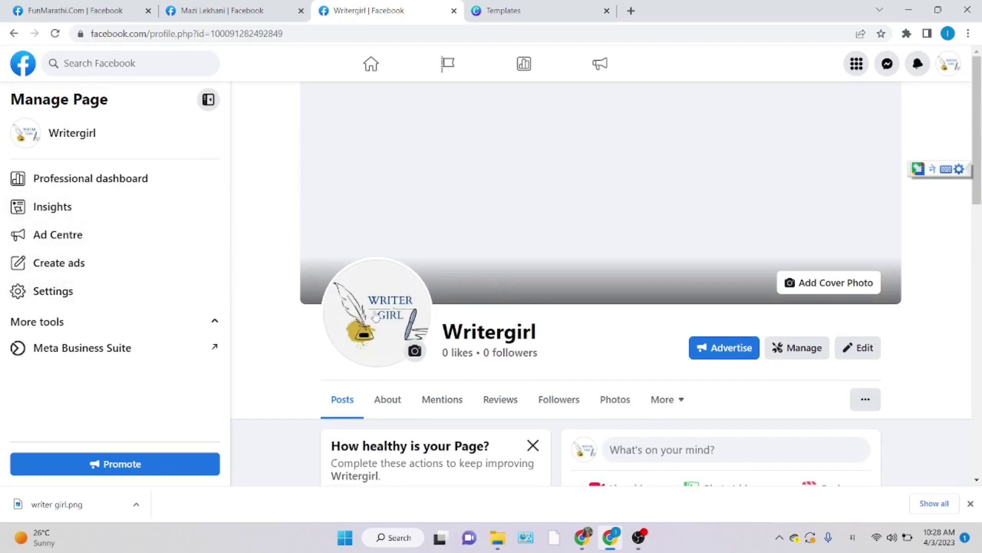
Examine the page's insights overview, its content list and the profile picture post's insights in the professional dashboard.
{"action": "left_click", "coordinate": [121, 178]}
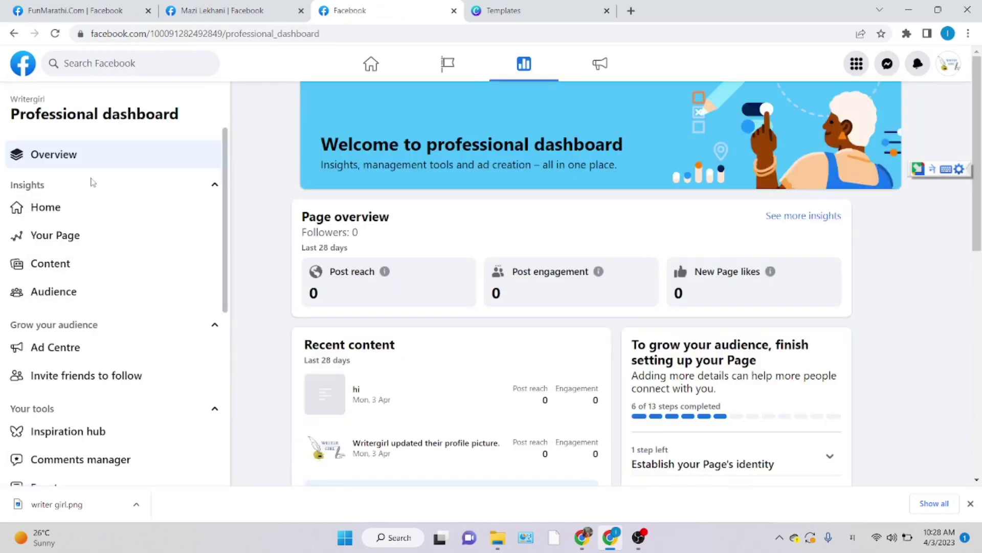
{"action": "left_click", "coordinate": [94, 215]}
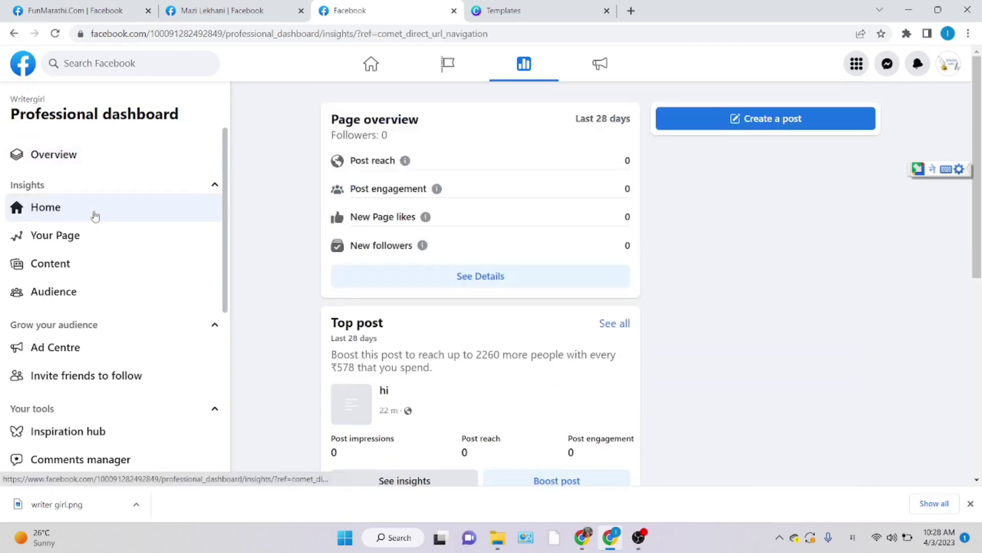
{"action": "scroll", "coordinate": [396, 418], "scroll_direction": "down", "scroll_amount": 4}
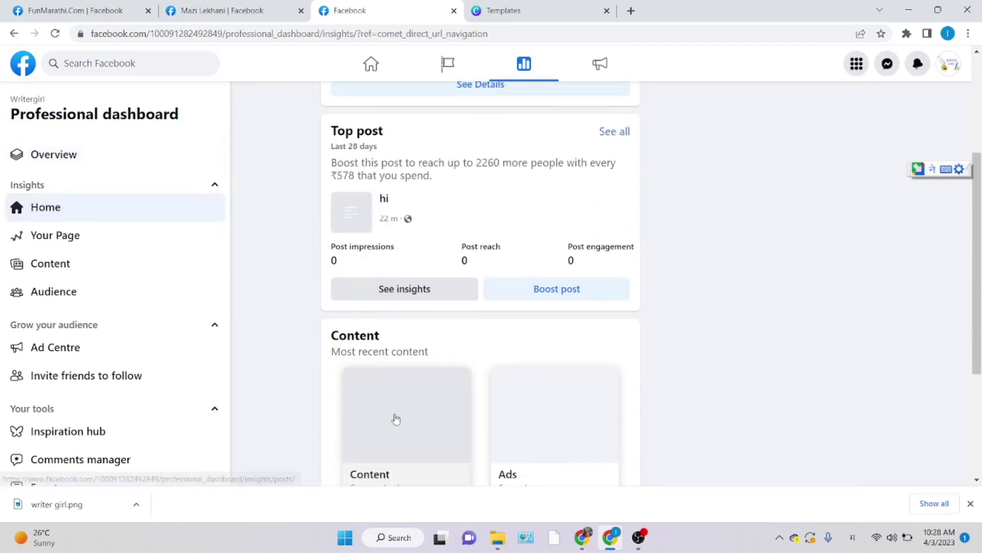
{"action": "scroll", "coordinate": [395, 418], "scroll_direction": "down", "scroll_amount": 4}
{"action": "scroll", "coordinate": [396, 418], "scroll_direction": "up", "scroll_amount": 8}
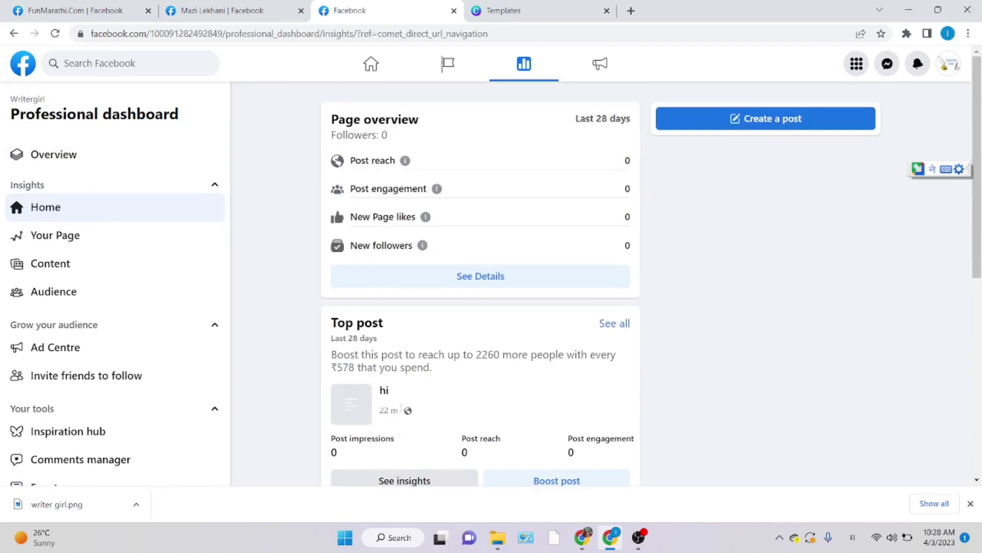
{"action": "left_click", "coordinate": [78, 264]}
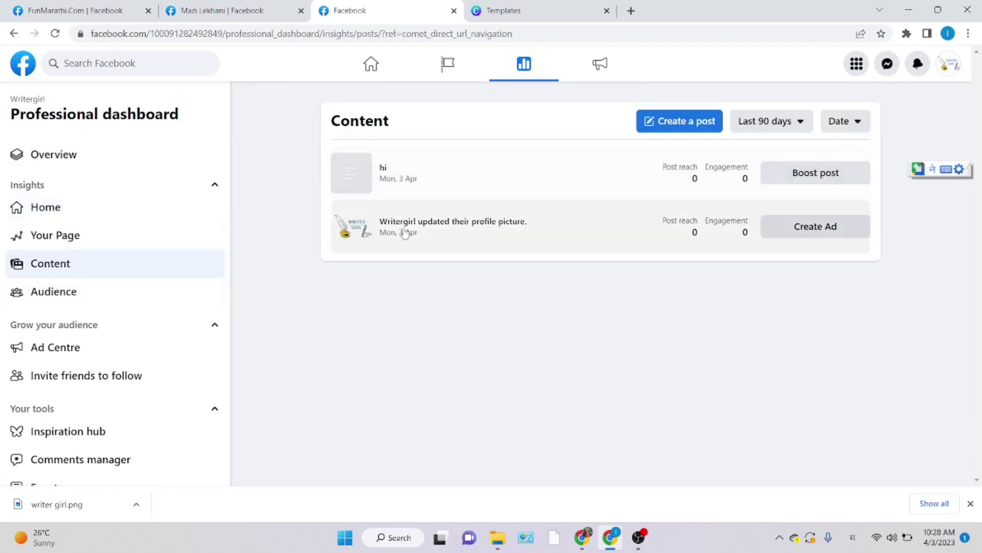
{"action": "left_click", "coordinate": [406, 233]}
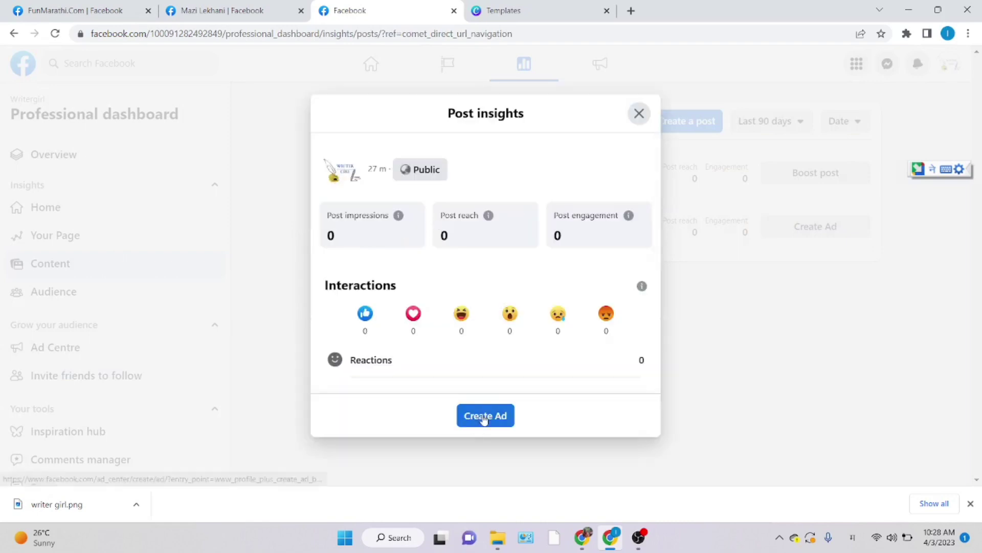
{"action": "left_click", "coordinate": [634, 118]}
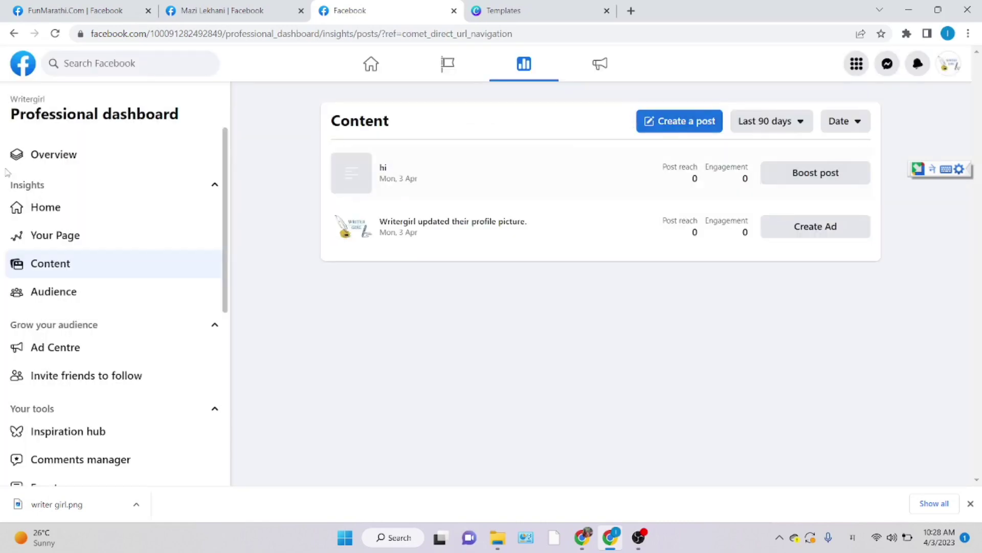
Return to the Writergirl page and upload the writer girl image from Downloads as its profile picture.
{"action": "left_click", "coordinate": [371, 63]}
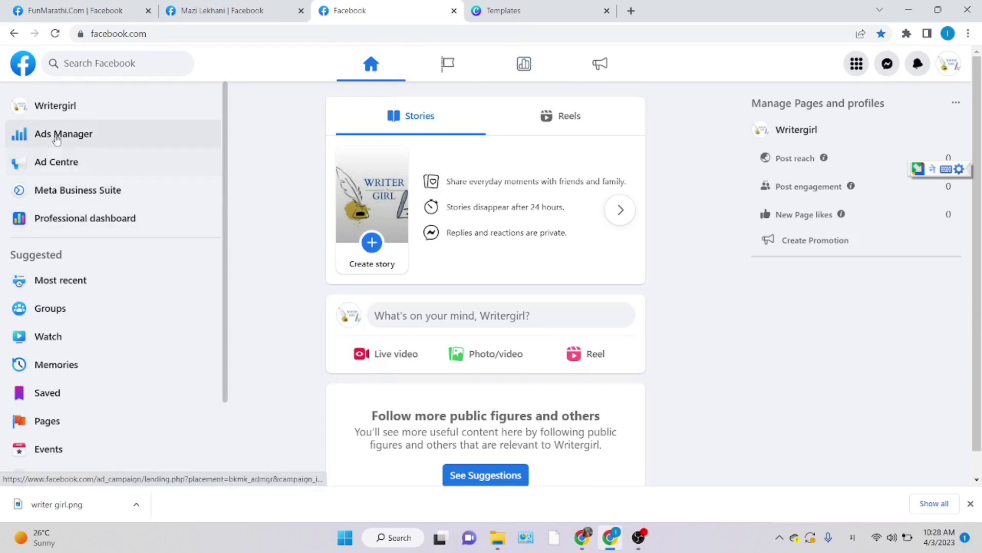
{"action": "left_click", "coordinate": [56, 105]}
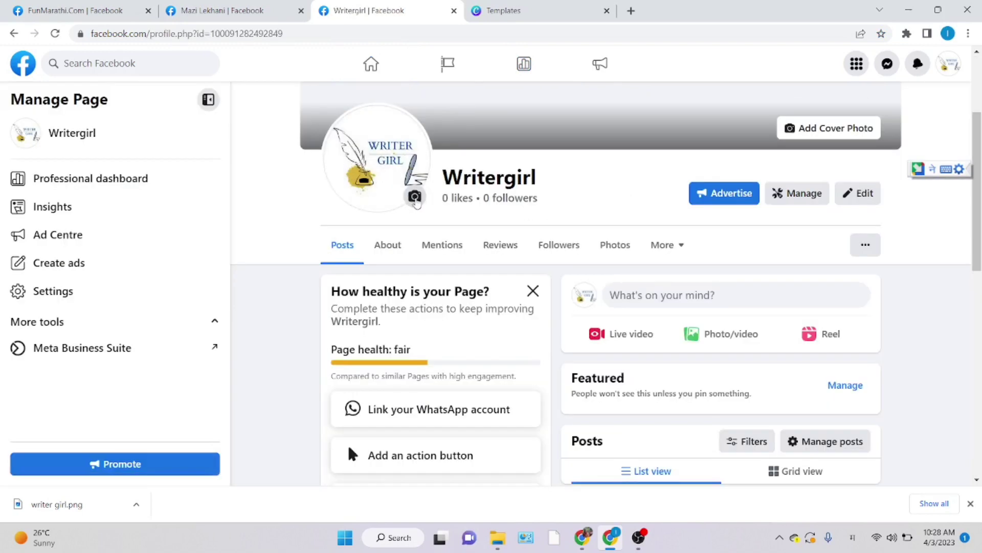
{"action": "scroll", "coordinate": [383, 225], "scroll_direction": "up", "scroll_amount": 3}
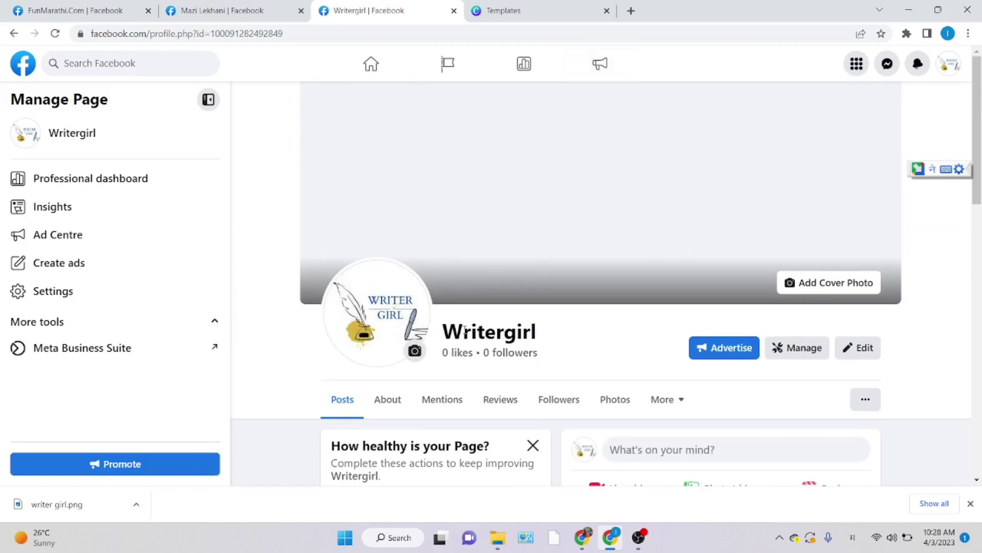
{"action": "left_click", "coordinate": [413, 351]}
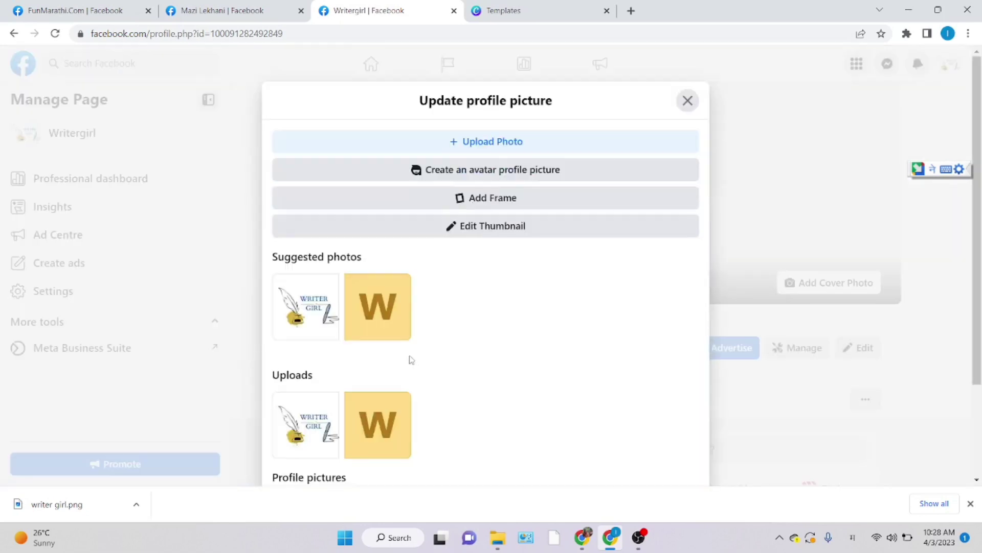
{"action": "left_click", "coordinate": [480, 146]}
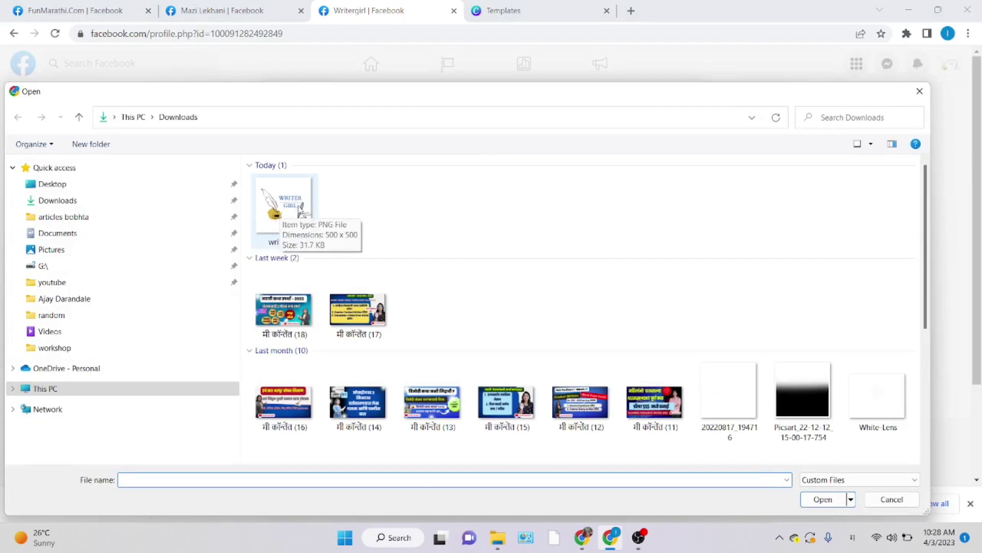
{"action": "left_click", "coordinate": [300, 210]}
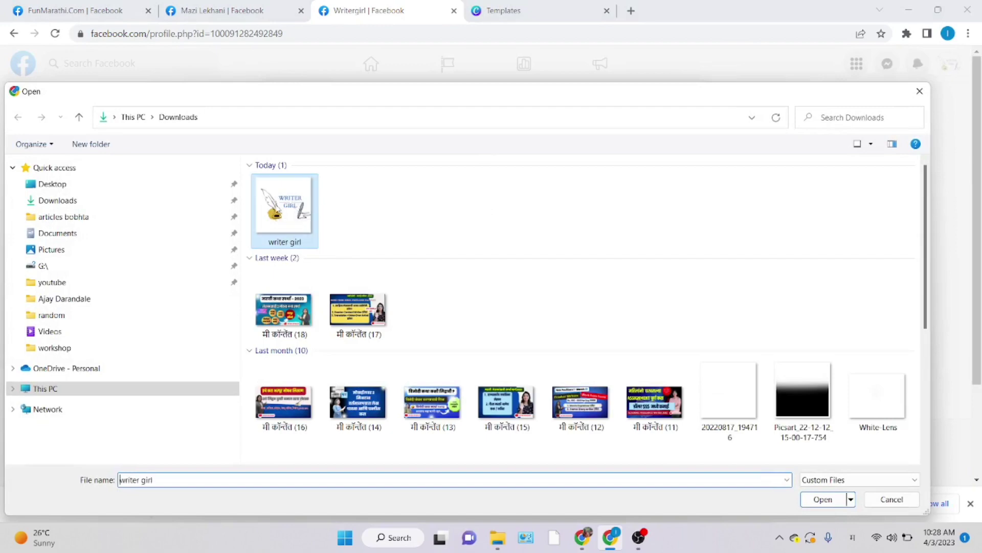
{"action": "left_click", "coordinate": [821, 500]}
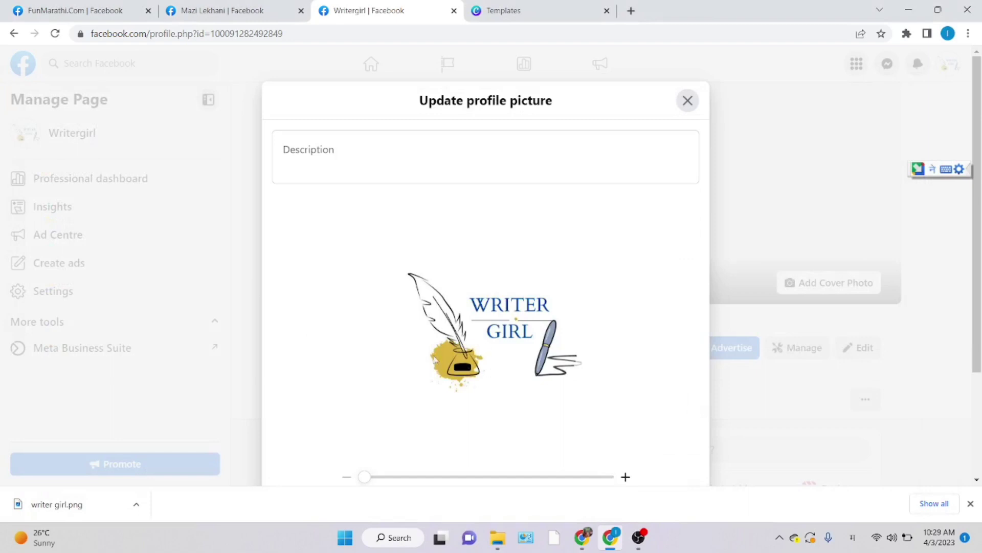
Enable cropping for the uploaded profile picture with the zoom at its minimum.
{"action": "scroll", "coordinate": [521, 342], "scroll_direction": "down", "scroll_amount": 3}
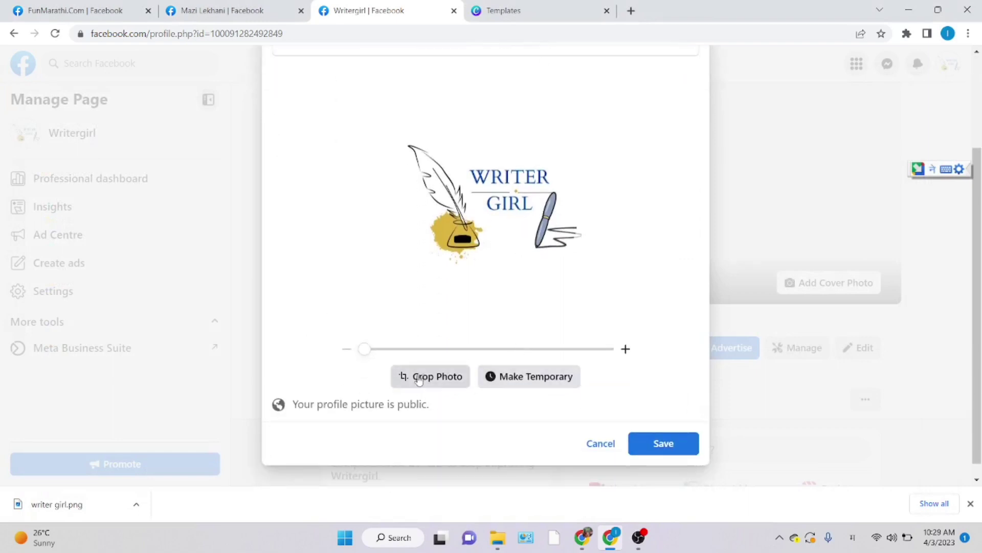
{"action": "left_click", "coordinate": [431, 383]}
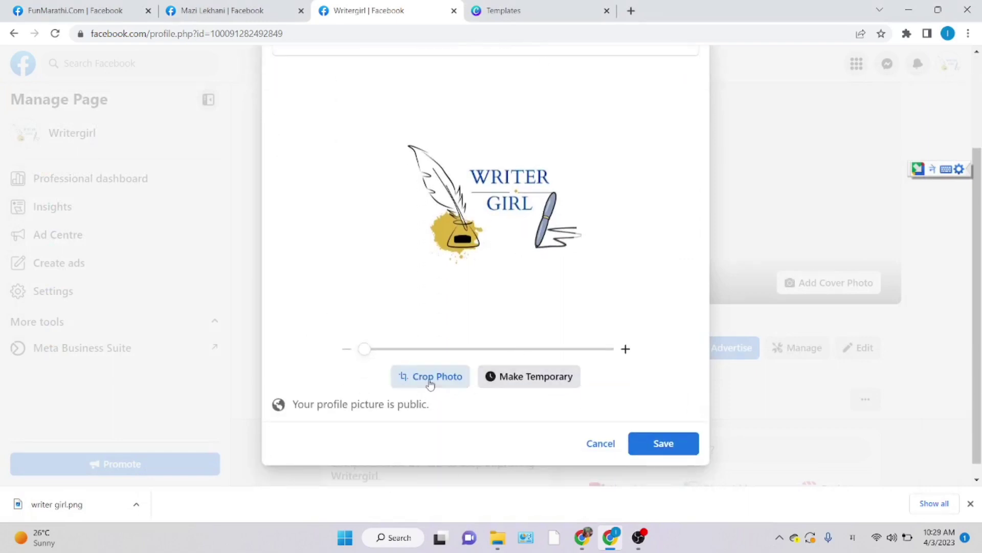
{"action": "scroll", "coordinate": [452, 351], "scroll_direction": "up", "scroll_amount": 3}
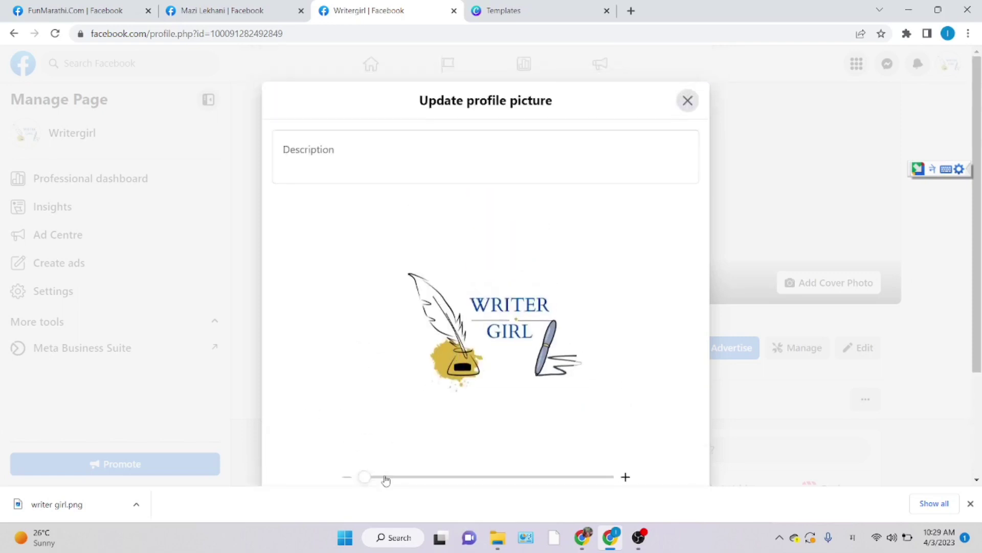
{"action": "mouse_move", "coordinate": [366, 480]}
{"action": "left_mouse_down"}
{"action": "mouse_move", "coordinate": [381, 482]}
{"action": "mouse_move", "coordinate": [355, 477]}
{"action": "left_mouse_up"}
Enter the description "लेख , कविता , कथा" for the profile picture and save it.
{"action": "left_click", "coordinate": [350, 163]}
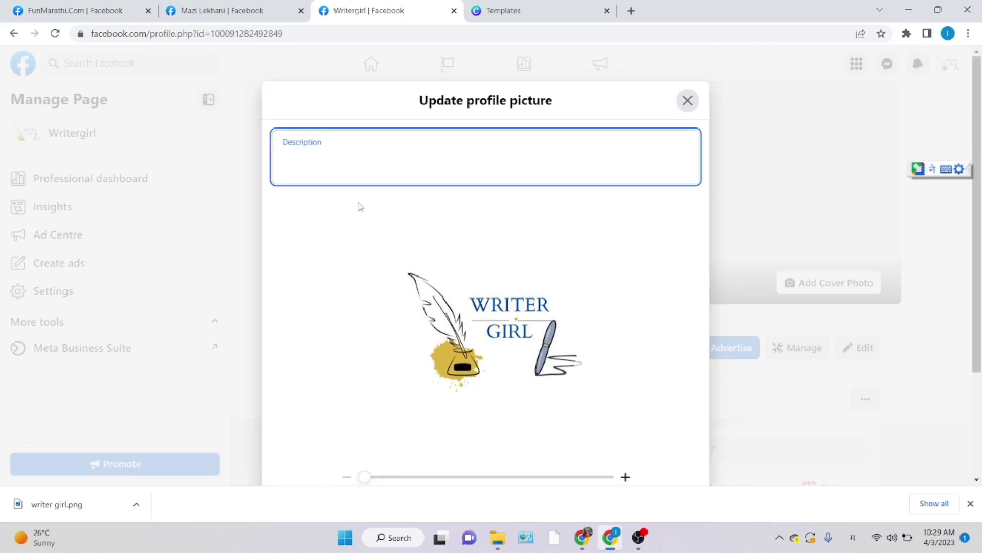
{"action": "type", "text": "lekj"}
{"action": "key", "text": "BackSpace"}
{"action": "key", "text": "BackSpace"}
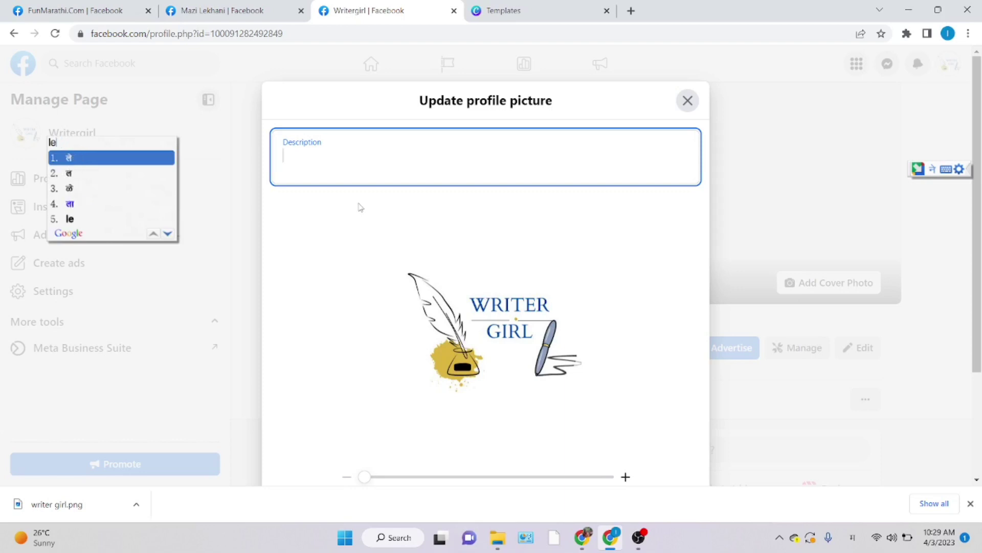
{"action": "type", "text": "kh"}
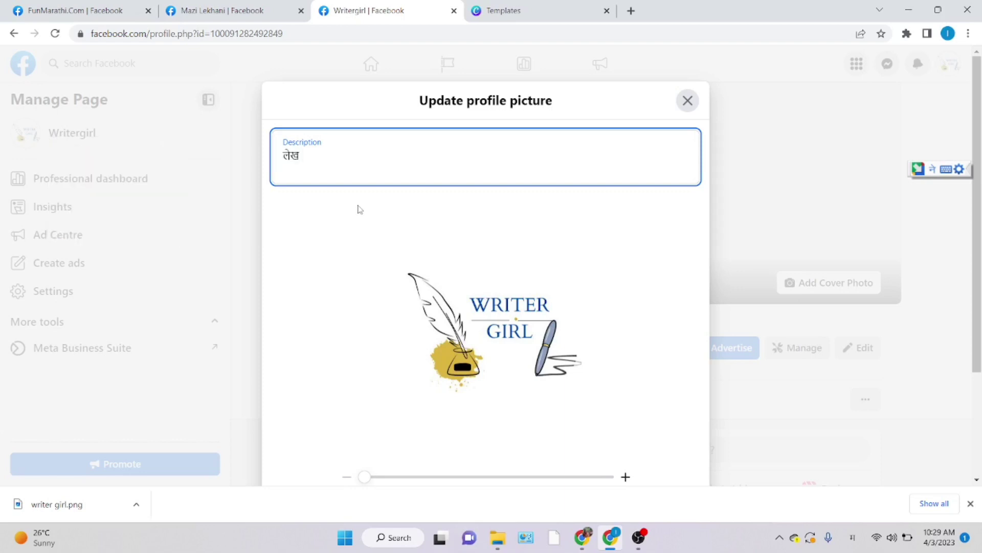
{"action": "type", "text": "kv"}
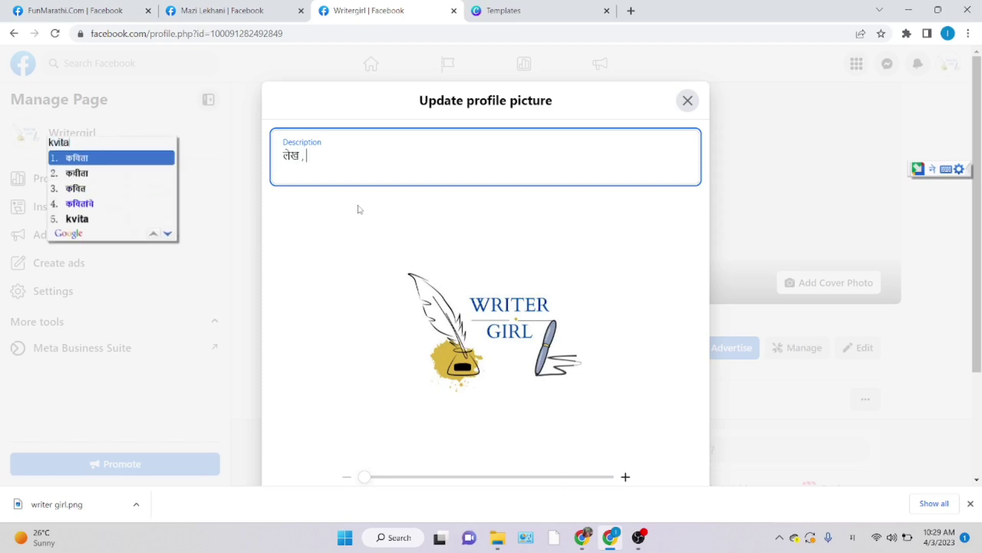
{"action": "type", "text": "ita"}
{"action": "key", "text": "space"}
{"action": "type", "text": ", कविता ,"}
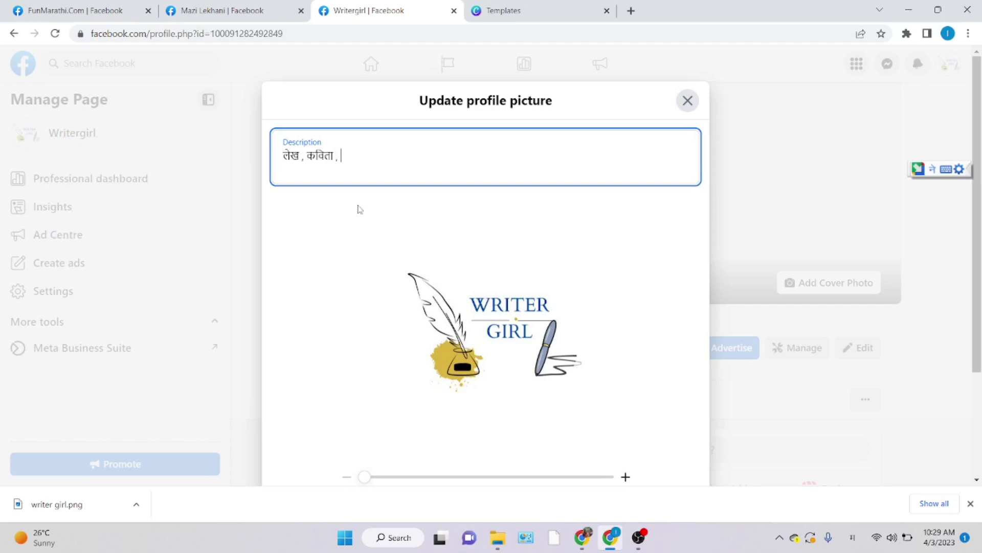
{"action": "type", "text": "ktha"}
{"action": "key", "text": "space"}
{"action": "scroll", "coordinate": [364, 221], "scroll_direction": "down", "scroll_amount": 3}
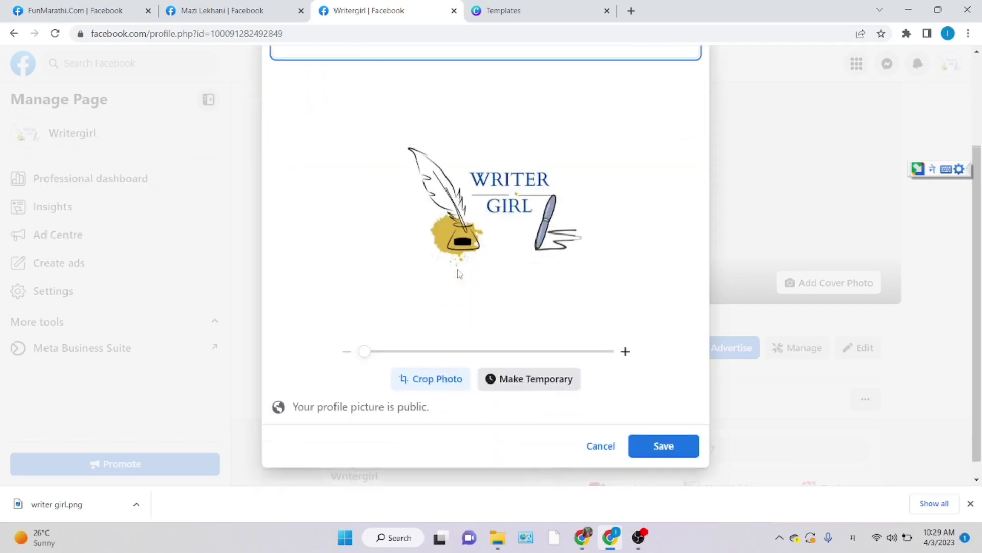
{"action": "left_click", "coordinate": [653, 453]}
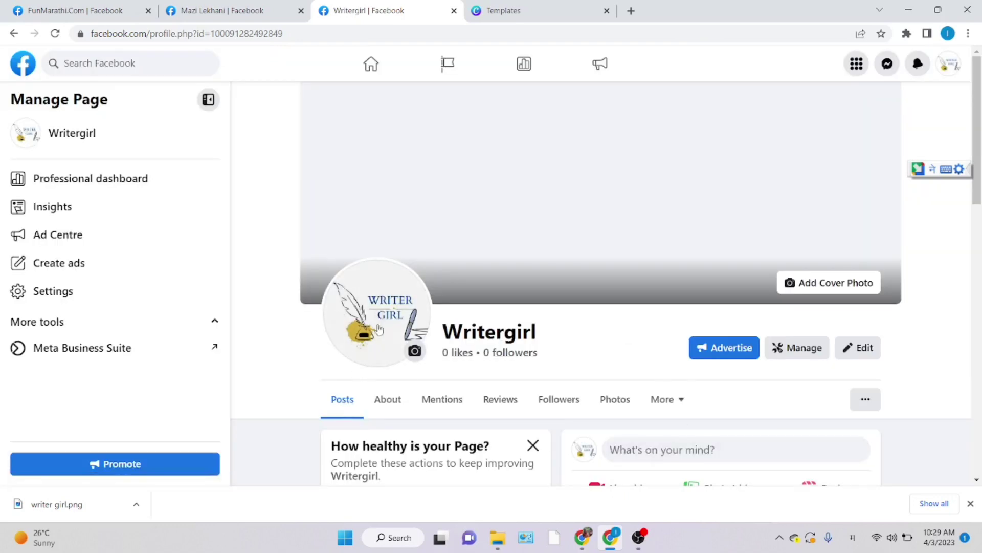
Choose the yellow W image from the recent photos as the page's cover photo and reposition it to show the letter's upper edge.
{"action": "left_click", "coordinate": [813, 287]}
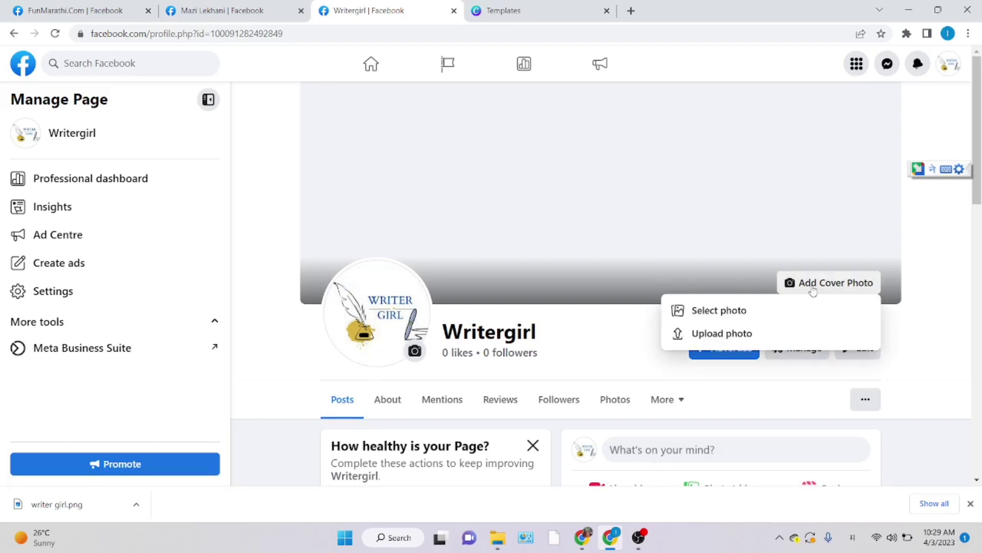
{"action": "left_click", "coordinate": [734, 321]}
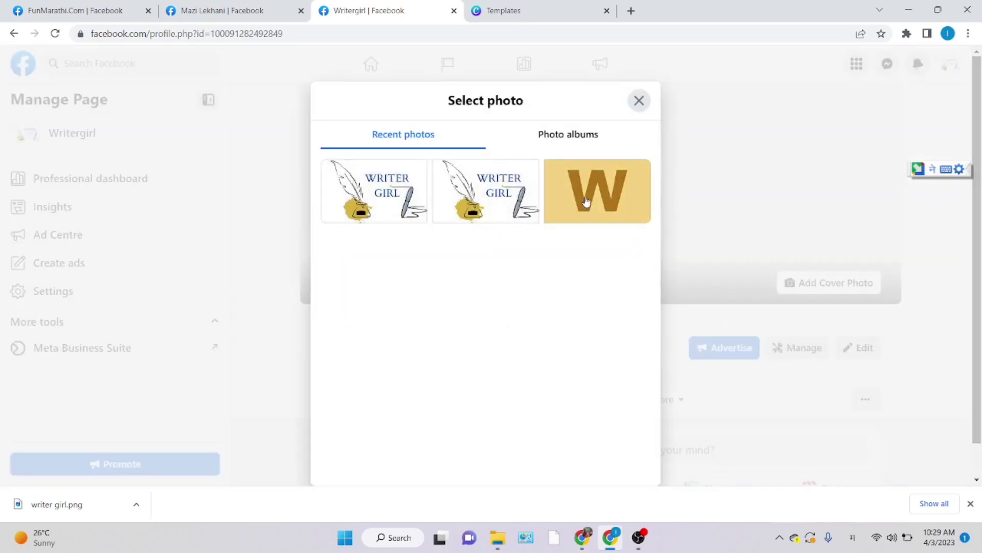
{"action": "left_click", "coordinate": [586, 202]}
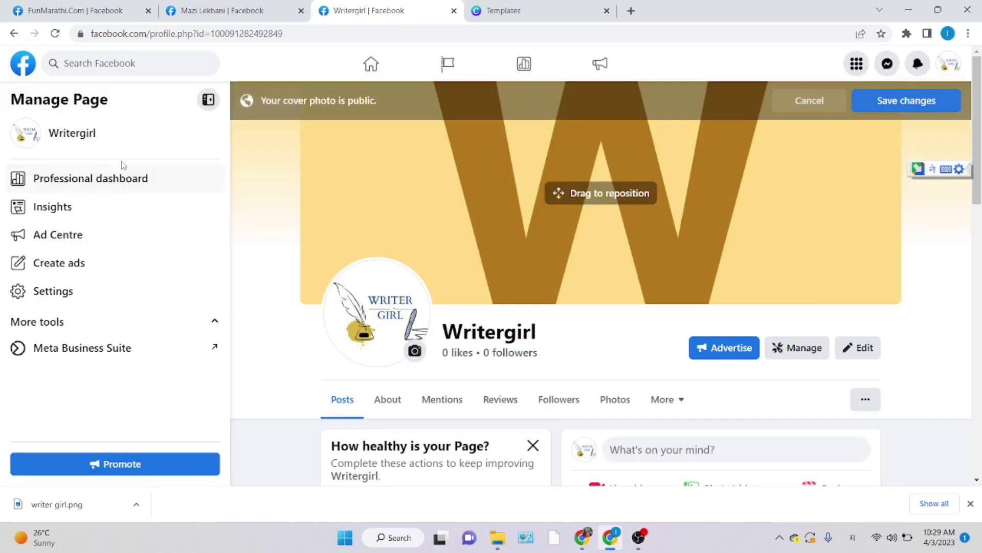
{"action": "mouse_move", "coordinate": [636, 241]}
{"action": "left_mouse_down"}
{"action": "mouse_move", "coordinate": [636, 256]}
{"action": "mouse_move", "coordinate": [632, 225]}
{"action": "left_mouse_up"}
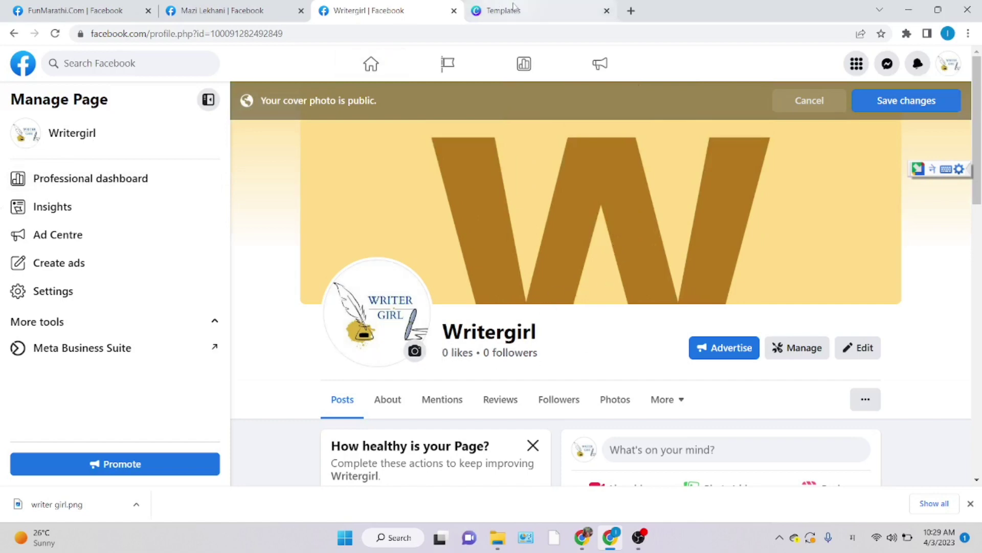
Switch to Canva, return to its home page and search the templates for "logo".
{"action": "left_click", "coordinate": [499, 11]}
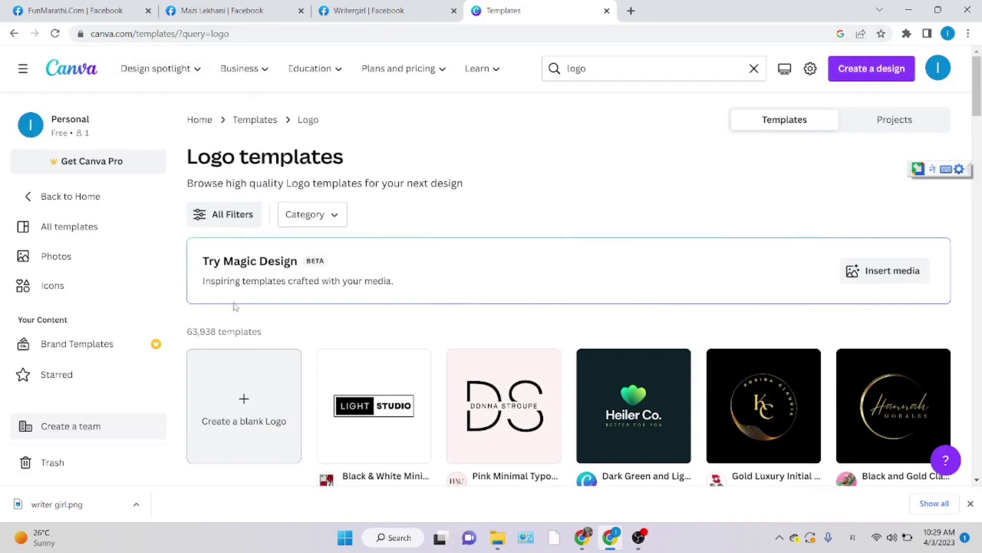
{"action": "scroll", "coordinate": [592, 372], "scroll_direction": "down", "scroll_amount": 2}
{"action": "scroll", "coordinate": [592, 373], "scroll_direction": "up", "scroll_amount": 2}
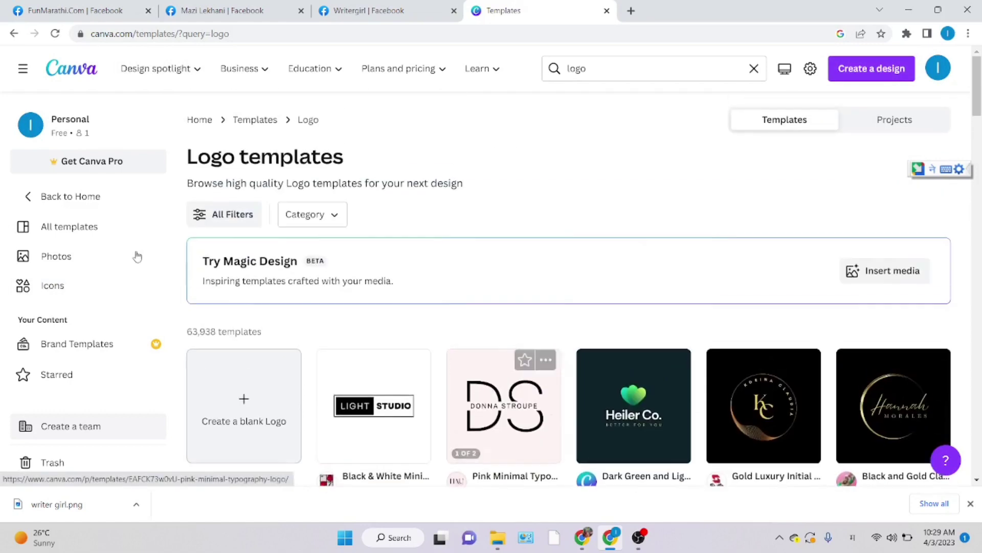
{"action": "left_click", "coordinate": [78, 202]}
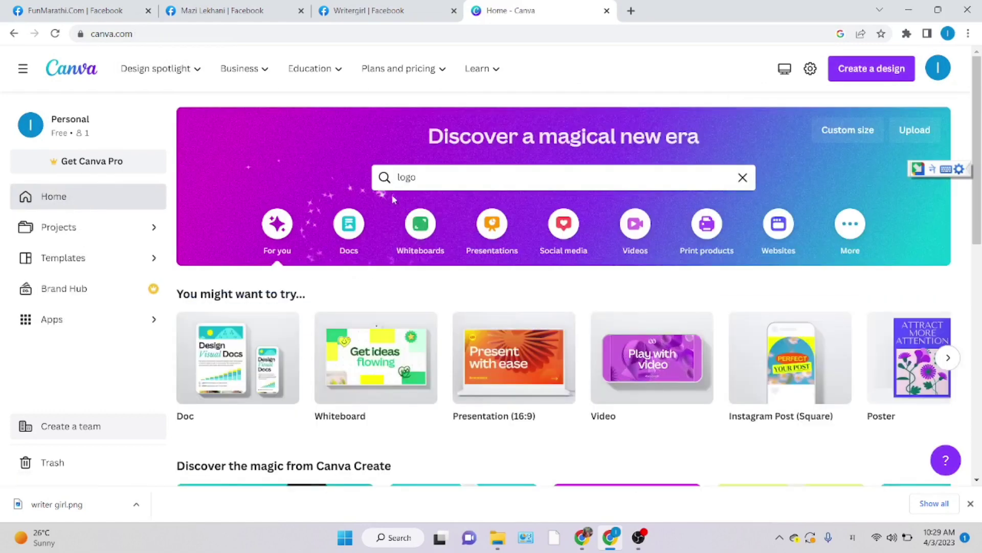
{"action": "left_click", "coordinate": [415, 177]}
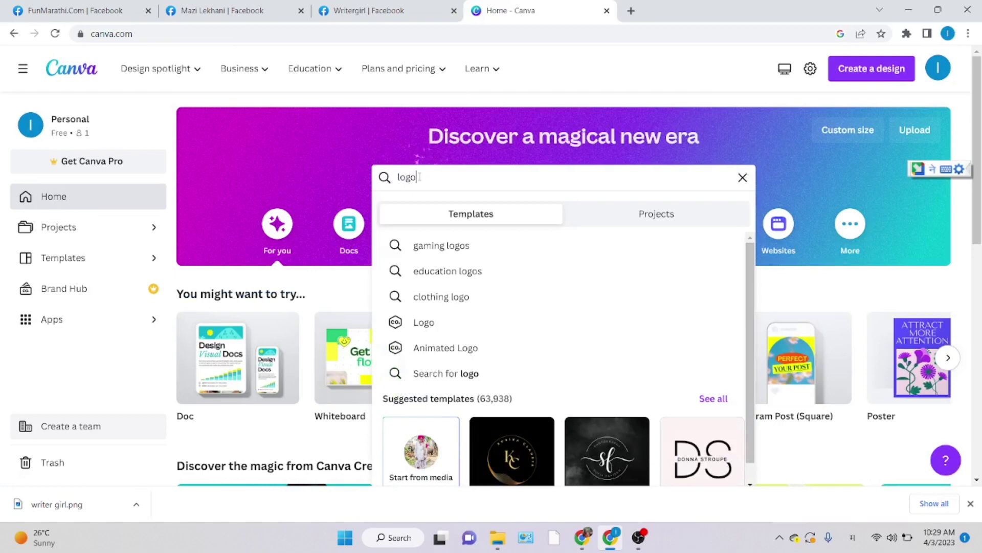
{"action": "key", "text": "BackSpace"}
{"action": "key", "text": "BackSpace"}
{"action": "key", "text": "BackSpace"}
{"action": "key", "text": "BackSpace"}
{"action": "type", "text": "logo"}
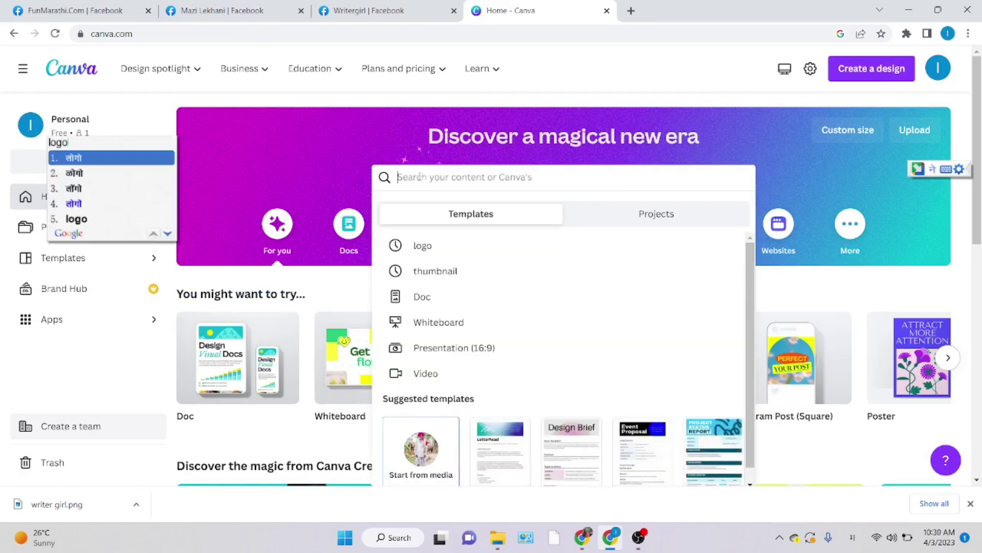
{"action": "left_click", "coordinate": [76, 219]}
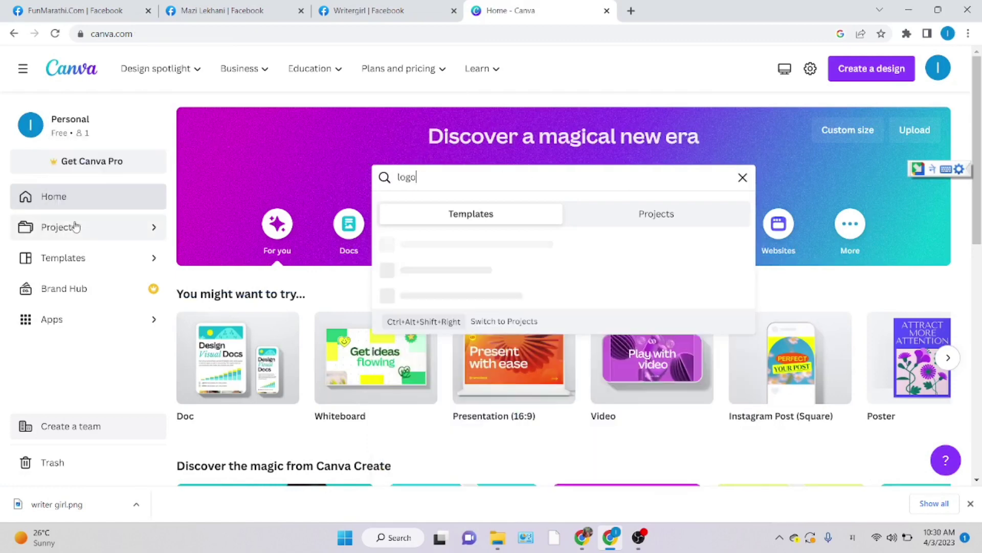
{"action": "key", "text": "Return"}
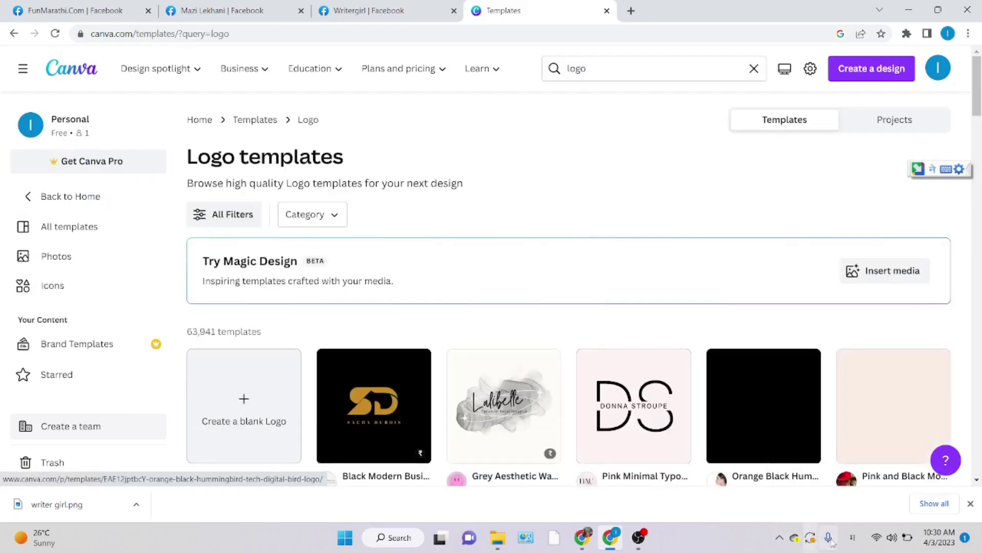
Switch the keyboard layout to English (India) and create a blank logo design.
{"action": "left_click", "coordinate": [852, 537]}
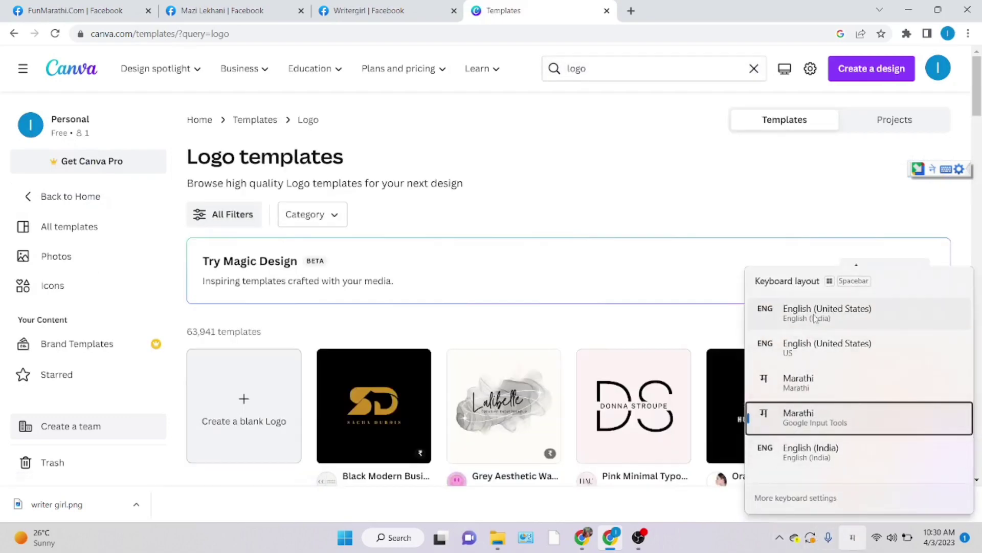
{"action": "left_click", "coordinate": [811, 451]}
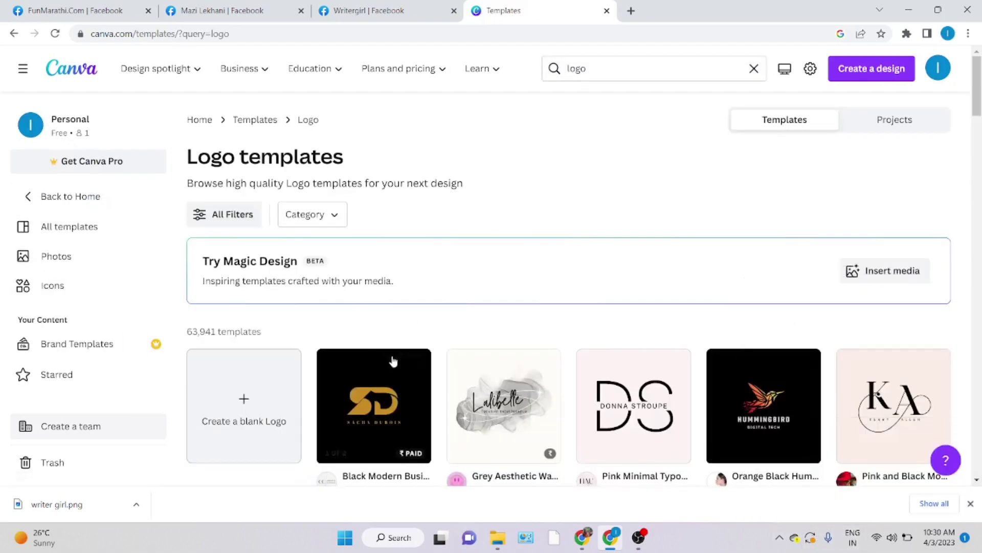
{"action": "scroll", "coordinate": [392, 357], "scroll_direction": "down", "scroll_amount": 3}
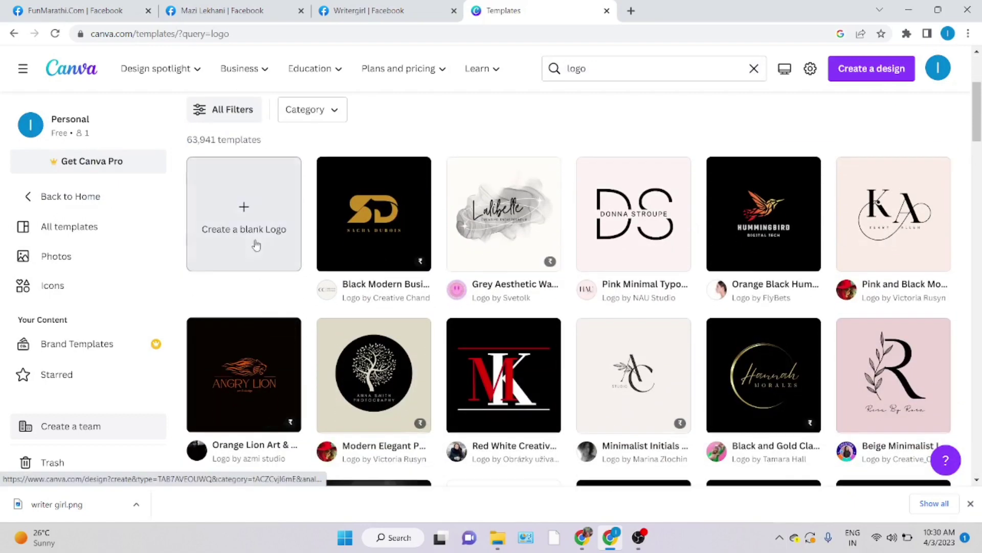
{"action": "left_click", "coordinate": [257, 243]}
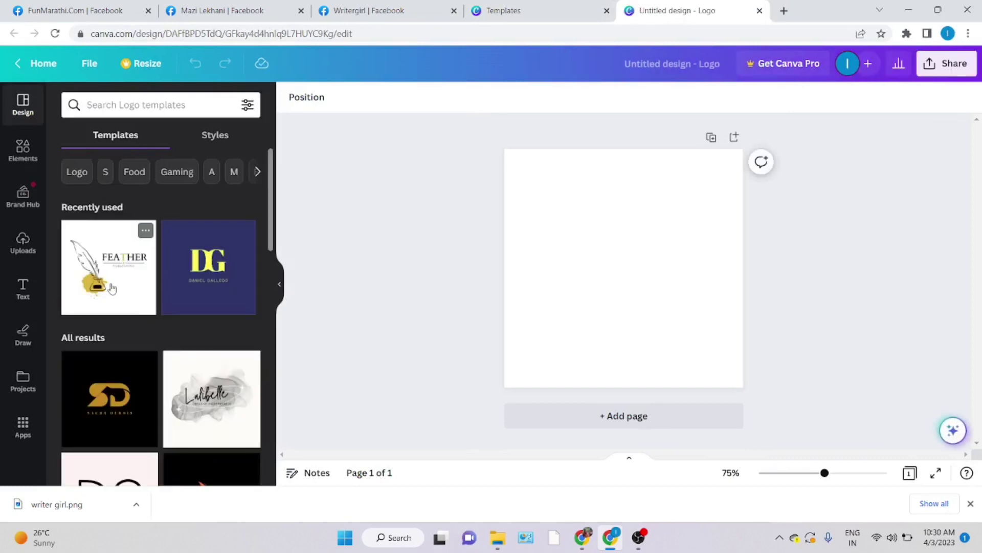
Search the logo templates for "Writer Logo" and apply the Feather Publishing quill template to the blank page.
{"action": "left_click", "coordinate": [101, 107]}
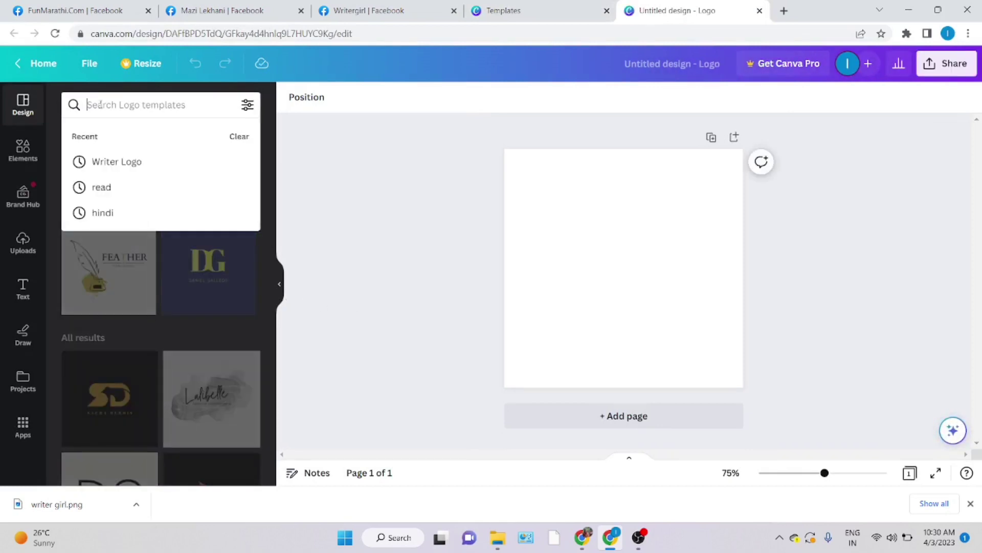
{"action": "left_click", "coordinate": [117, 163]}
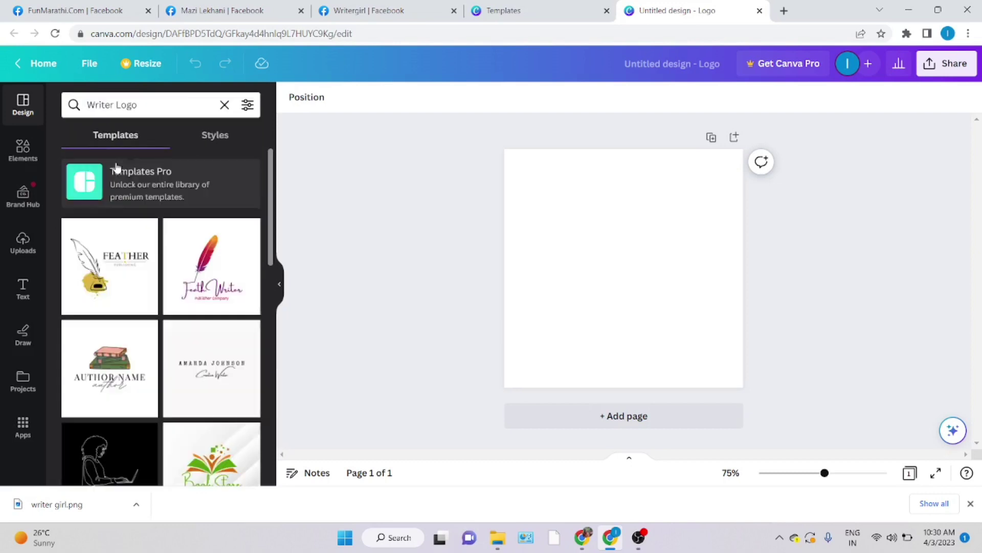
{"action": "scroll", "coordinate": [136, 358], "scroll_direction": "down", "scroll_amount": 1}
{"action": "scroll", "coordinate": [136, 364], "scroll_direction": "down", "scroll_amount": 7}
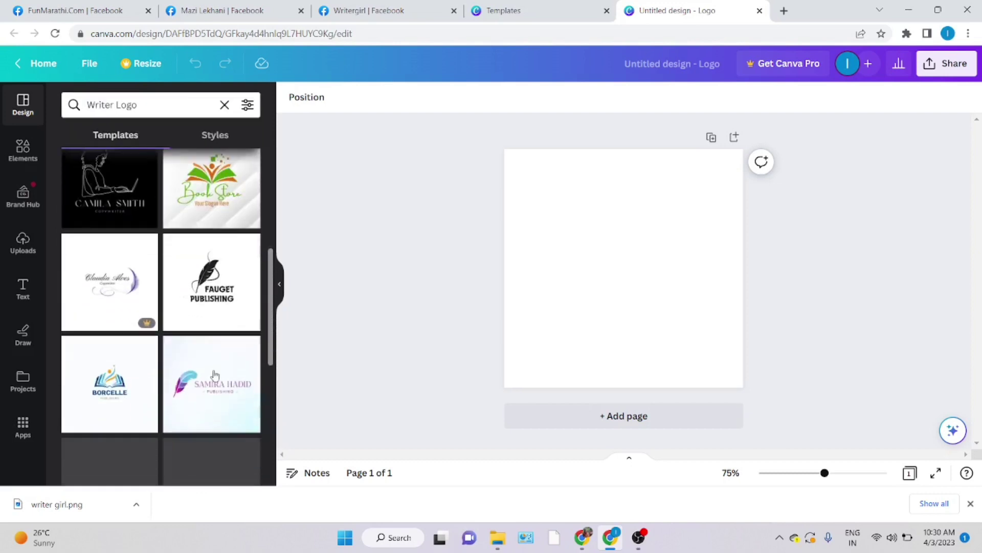
{"action": "scroll", "coordinate": [195, 365], "scroll_direction": "down", "scroll_amount": 8}
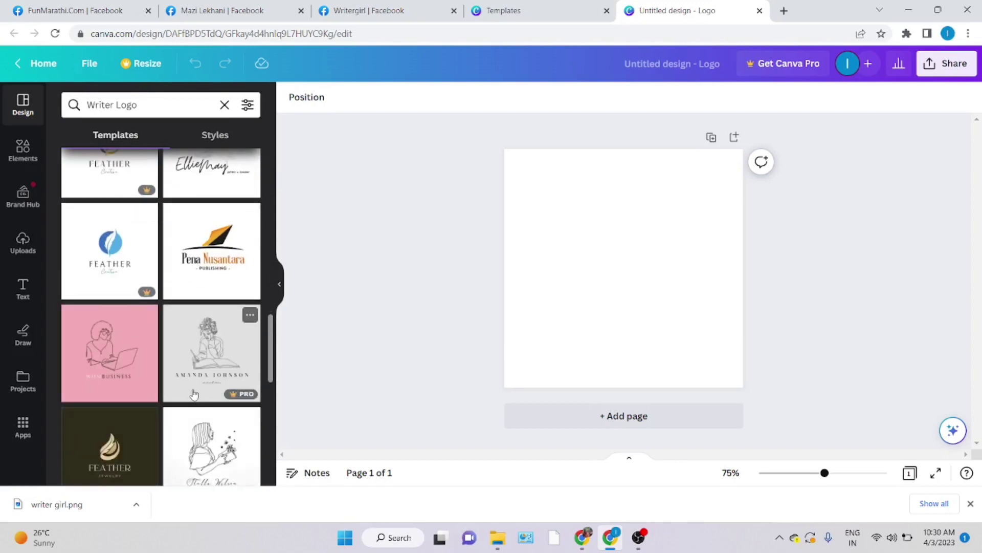
{"action": "scroll", "coordinate": [192, 393], "scroll_direction": "down", "scroll_amount": 6}
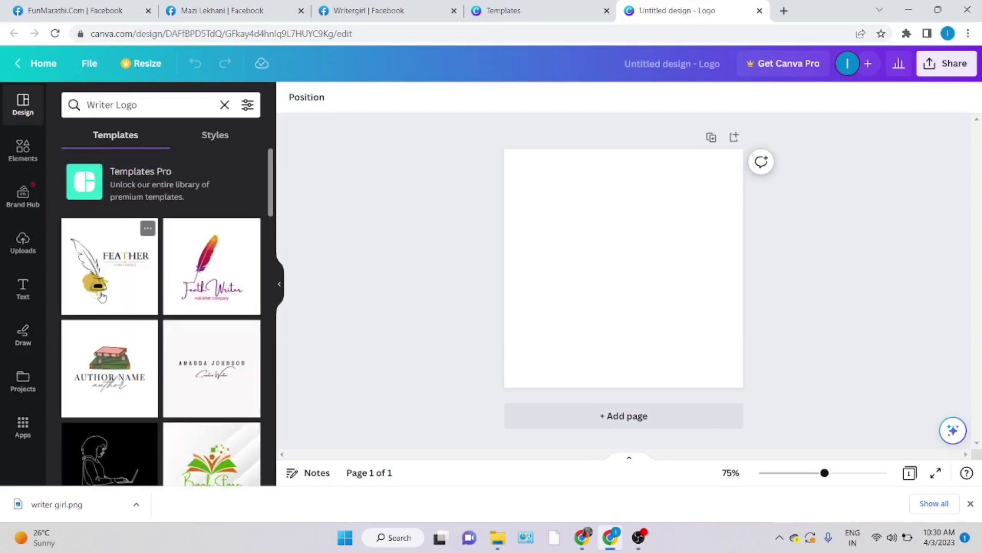
{"action": "left_click", "coordinate": [104, 277]}
{"action": "left_click", "coordinate": [590, 248]}
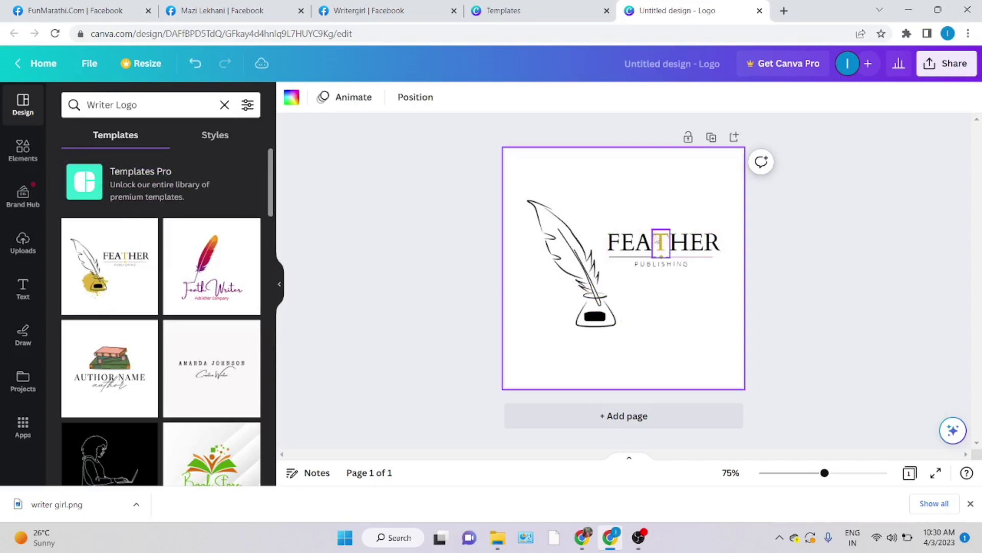
Replace the FEATHER heading with "WRITER GIRL" on two lines and delete the PUBLISHING text beneath it.
{"action": "left_click", "coordinate": [658, 240]}
{"action": "left_click", "coordinate": [673, 236]}
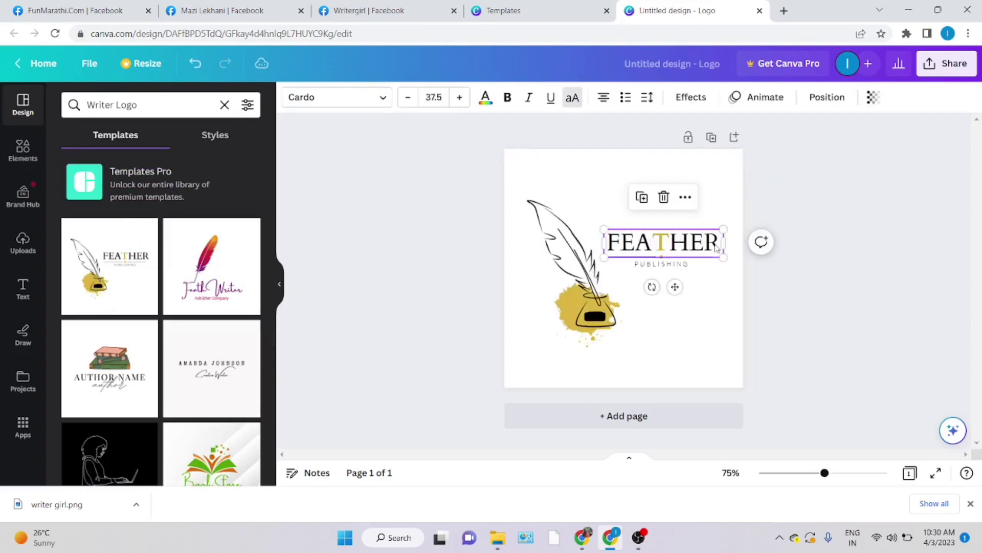
{"action": "left_click", "coordinate": [673, 237]}
{"action": "type", "text": "WRITER"}
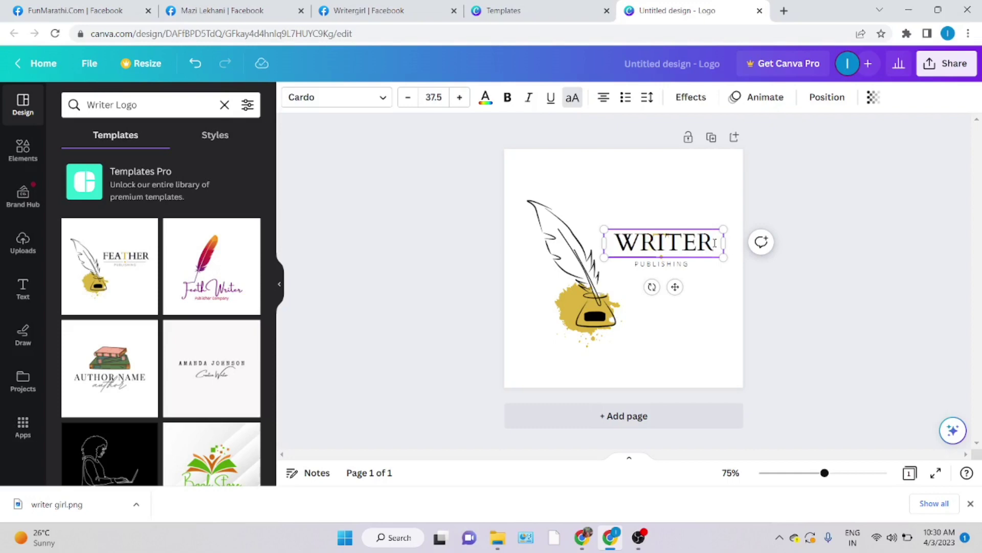
{"action": "key", "text": "Return"}
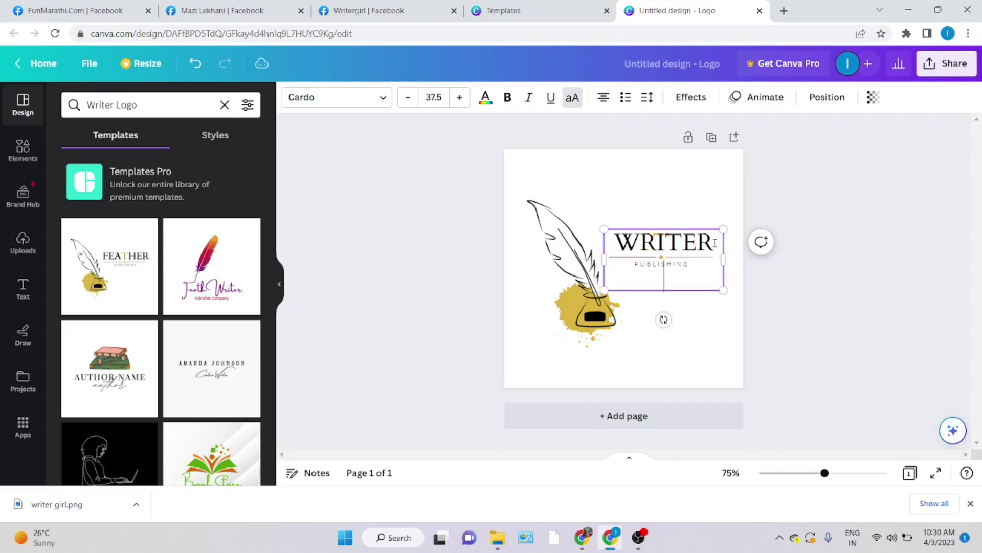
{"action": "type", "text": "GIRL"}
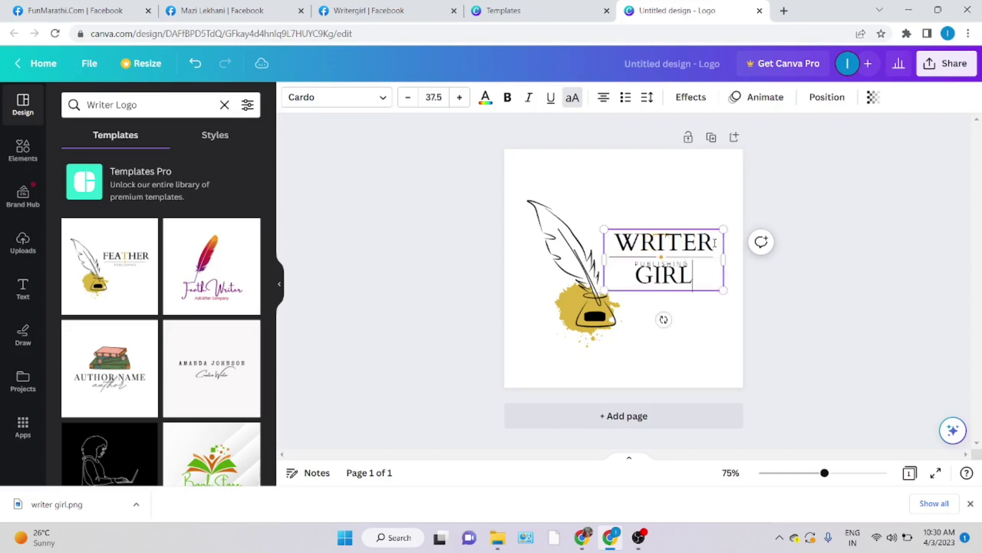
{"action": "left_click", "coordinate": [665, 266]}
{"action": "key", "text": "Delete"}
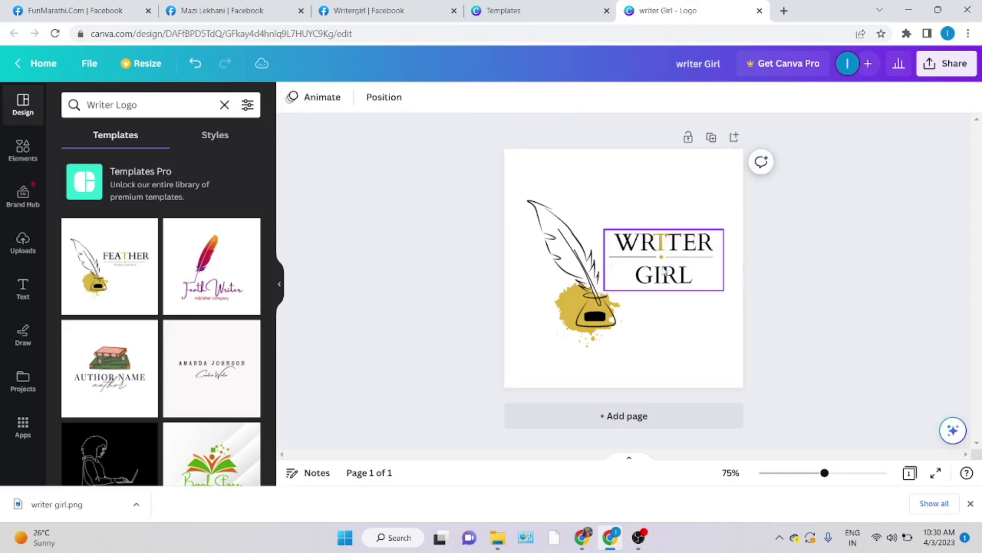
Search the elements for "writer" and place the line drawing of a woman writing over the lower left of the quill.
{"action": "left_click", "coordinate": [589, 305]}
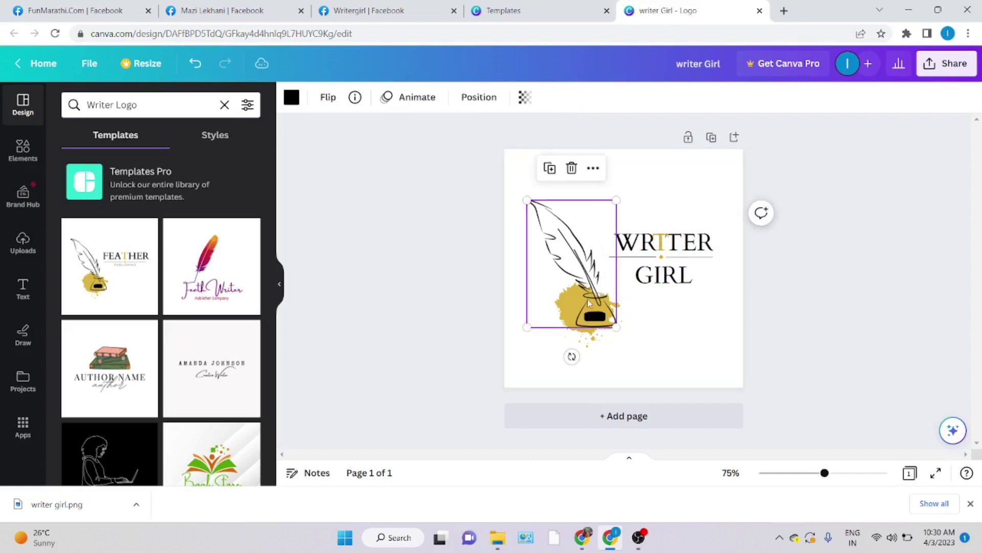
{"action": "left_click", "coordinate": [21, 159]}
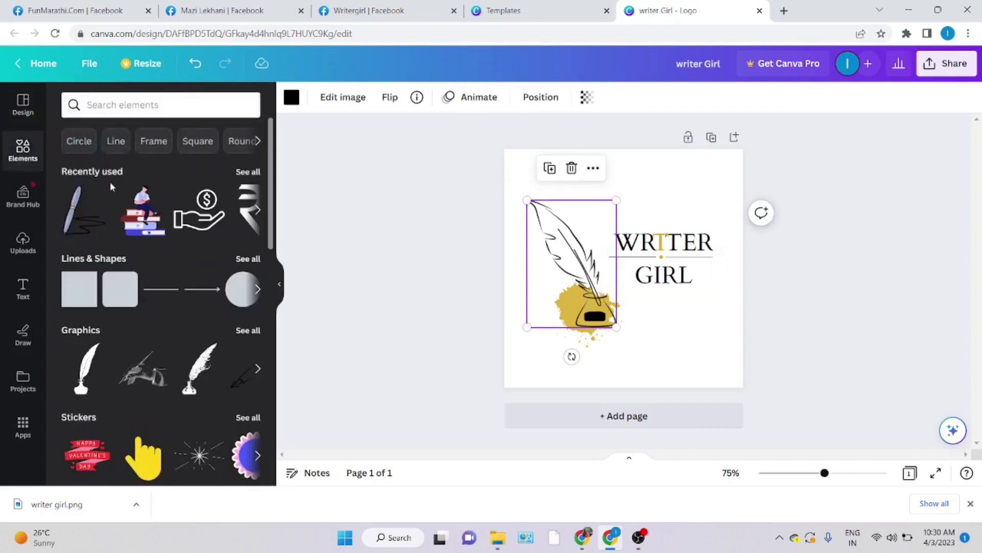
{"action": "left_click", "coordinate": [110, 105]}
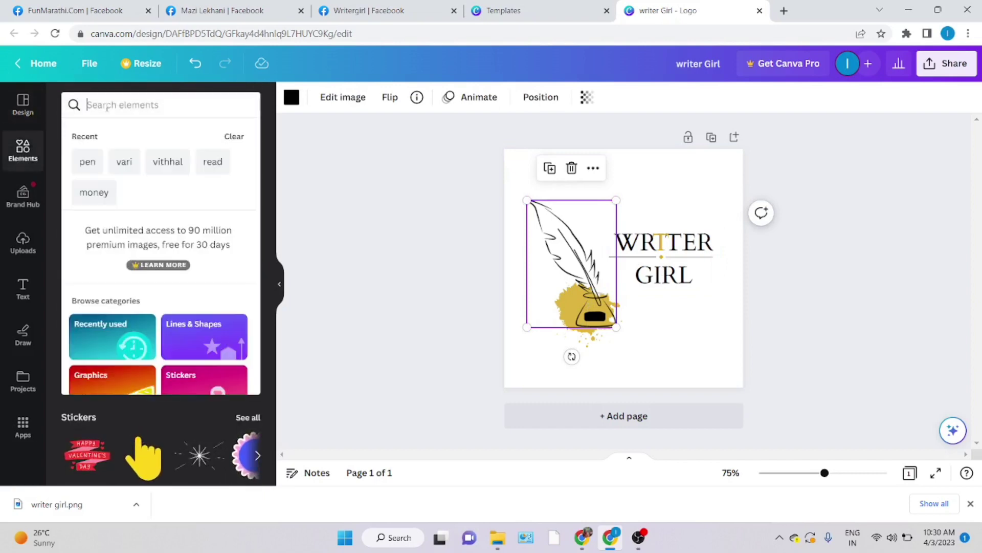
{"action": "type", "text": "writer"}
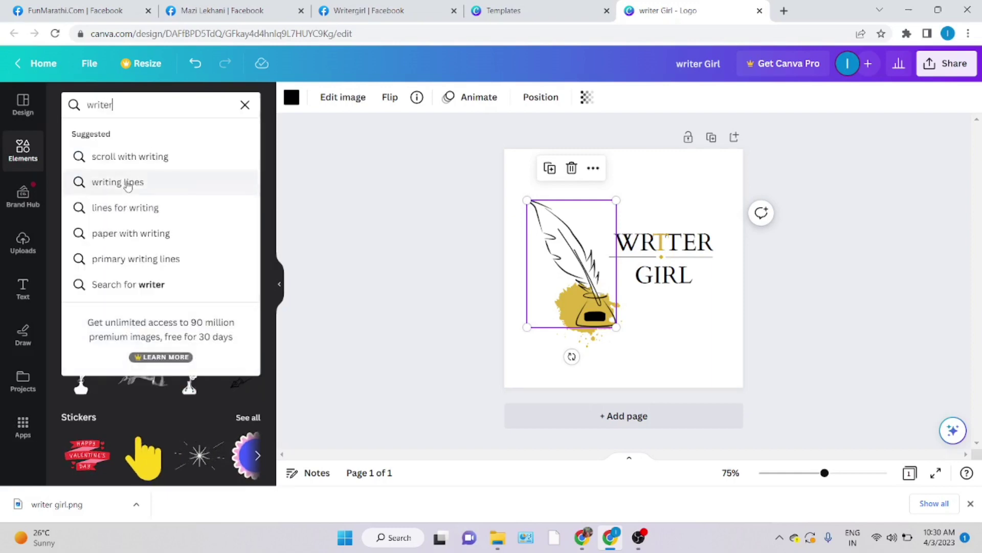
{"action": "key", "text": "Return"}
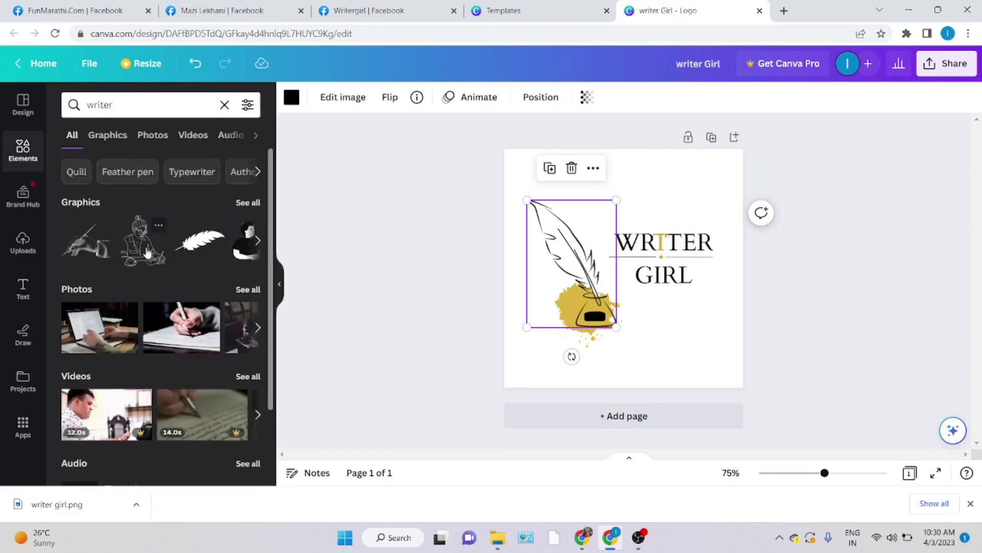
{"action": "left_click", "coordinate": [148, 251]}
{"action": "left_click_drag", "start_coordinate": [643, 272], "coordinate": [548, 293]}
Delete the quill drawing and the gold ink splash, and move the woman drawing fully onto the page beside the text.
{"action": "left_click", "coordinate": [592, 302]}
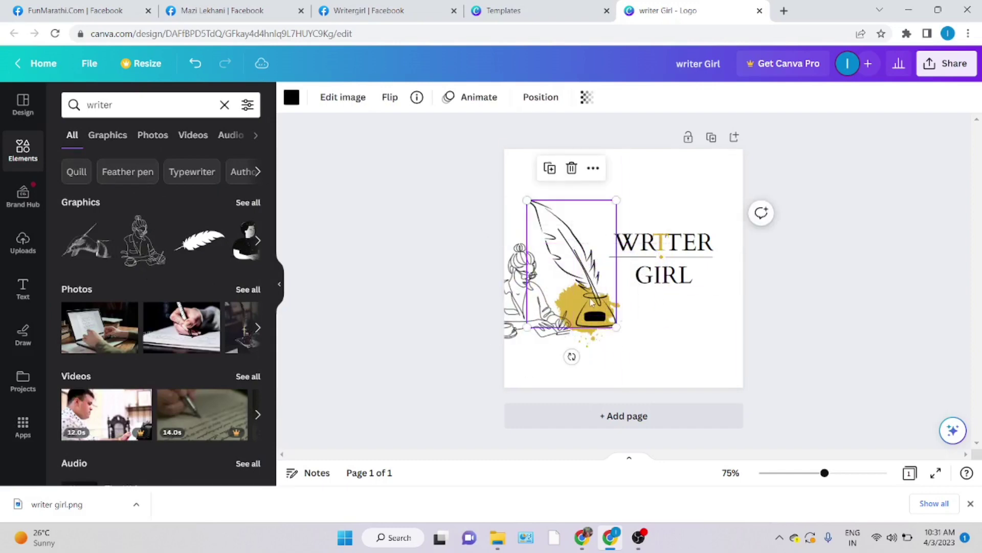
{"action": "key", "text": "Delete"}
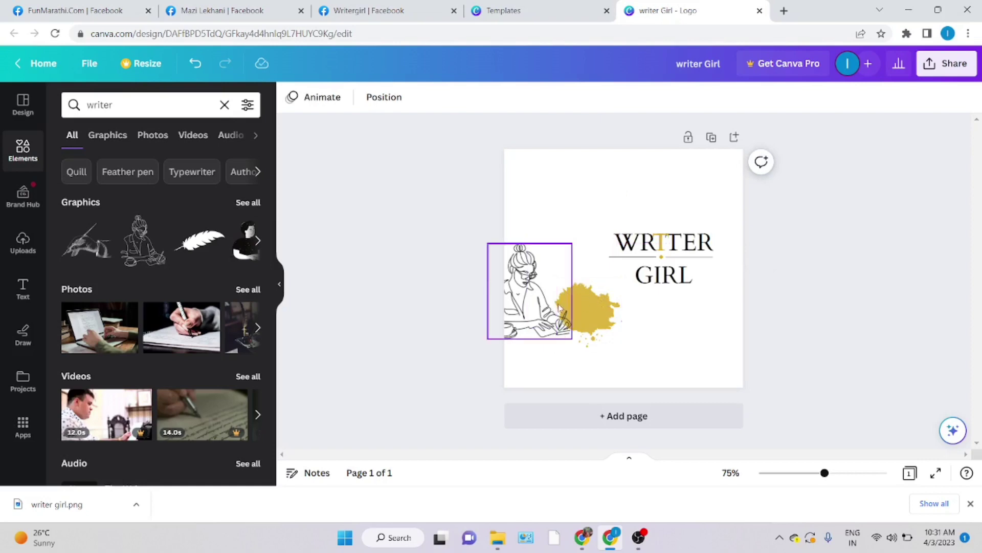
{"action": "left_click_drag", "start_coordinate": [529, 290], "coordinate": [564, 282]}
{"action": "left_click_drag", "start_coordinate": [586, 327], "coordinate": [593, 329]}
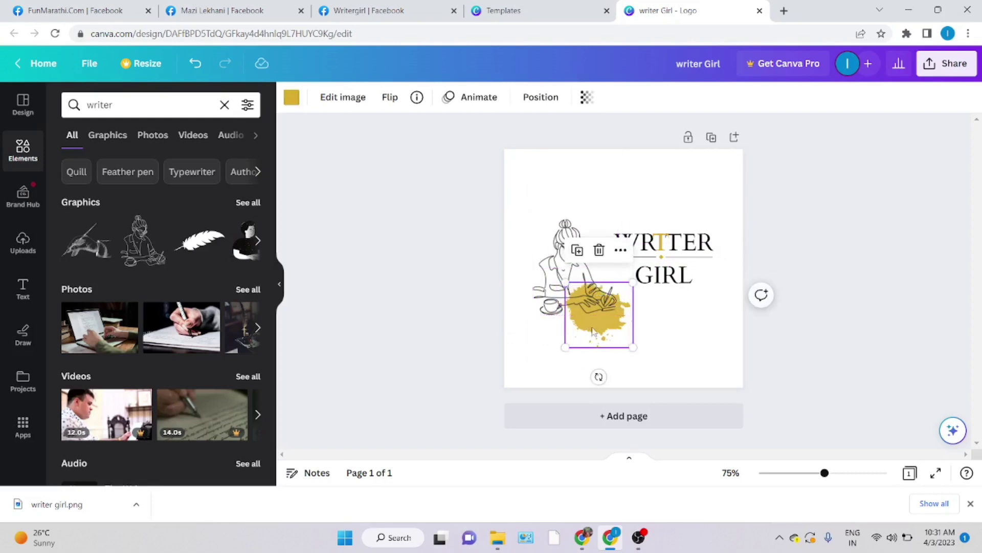
{"action": "key", "text": "Delete"}
Move the woman drawing slightly up and left, and shift the WRITER GIRL text left towards it.
{"action": "left_click", "coordinate": [592, 295]}
{"action": "left_click_drag", "start_coordinate": [591, 293], "coordinate": [586, 287]}
{"action": "left_click_drag", "start_coordinate": [677, 249], "coordinate": [661, 248]}
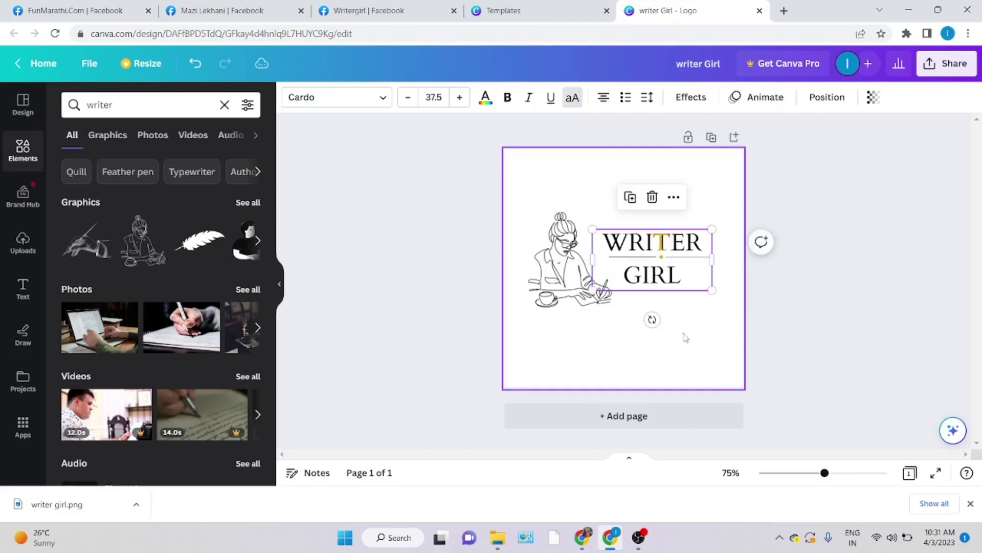
Download the finished WRITER GIRL logo as a PNG file.
{"action": "left_click", "coordinate": [684, 335]}
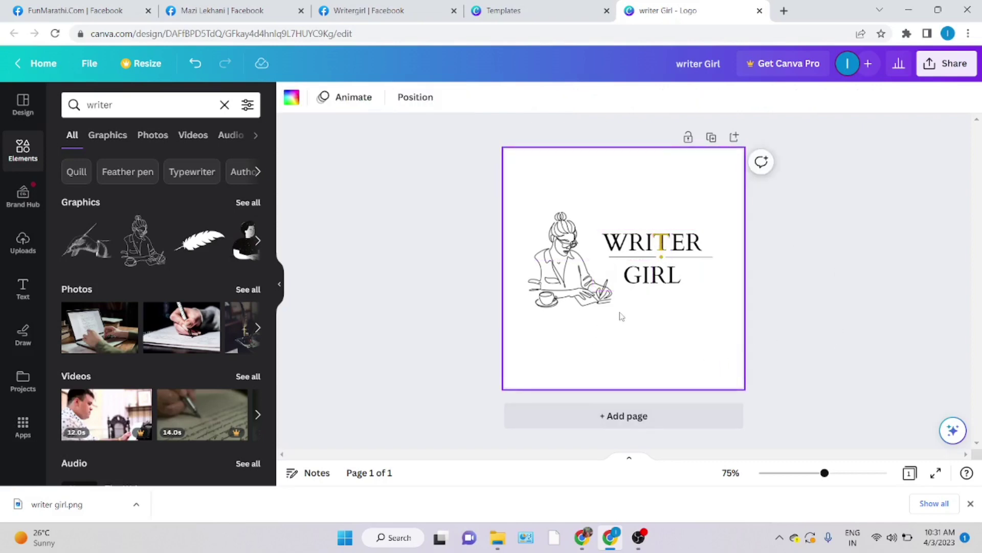
{"action": "left_click", "coordinate": [946, 63]}
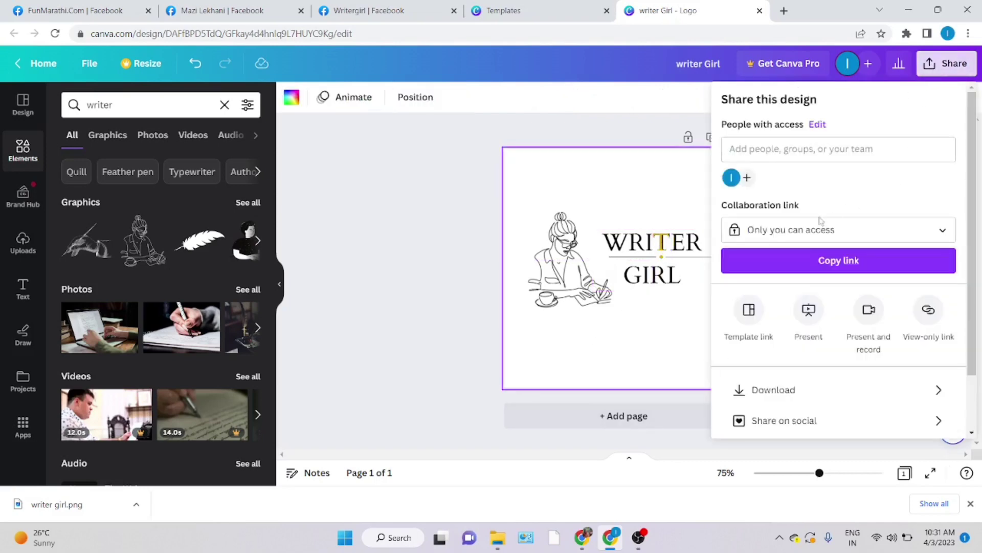
{"action": "left_click", "coordinate": [796, 391]}
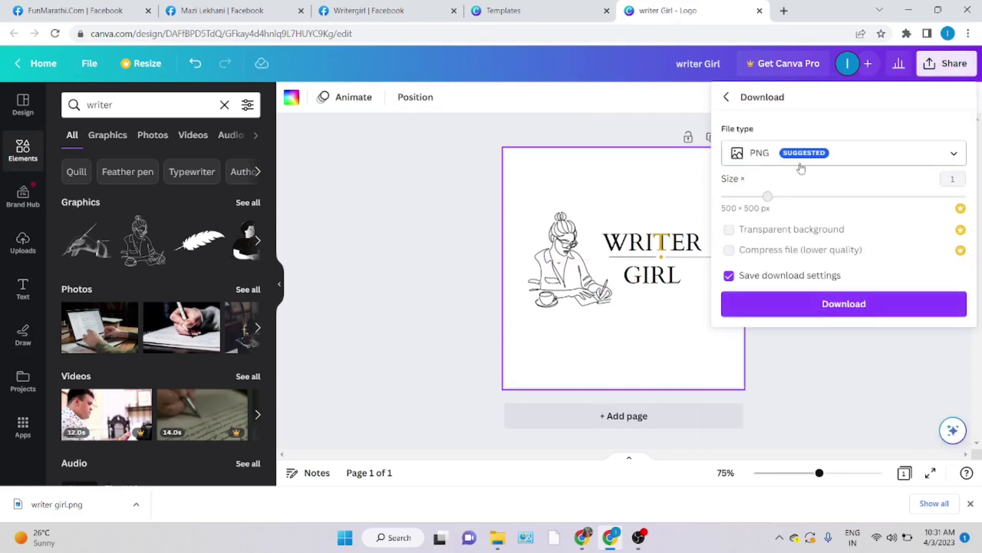
{"action": "left_click", "coordinate": [825, 305]}
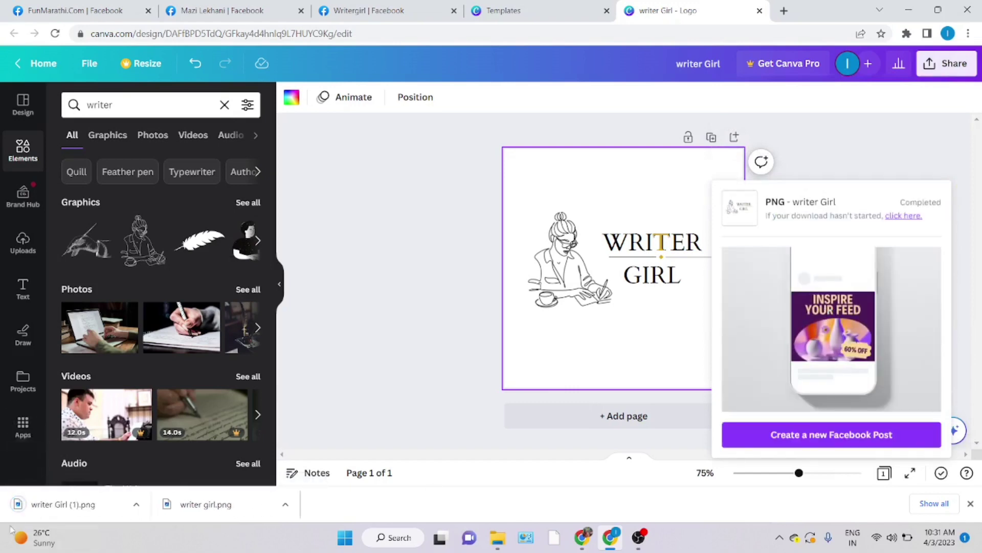
Switch to the Writergirl Facebook page and upload "writer Girl (1)" from Downloads as the new profile picture.
{"action": "left_click", "coordinate": [402, 11]}
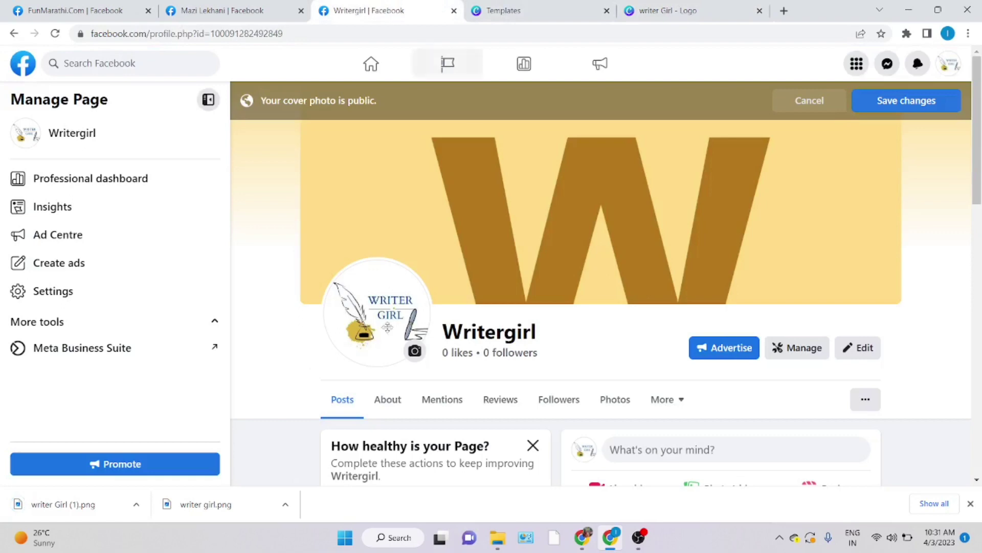
{"action": "left_click", "coordinate": [414, 352]}
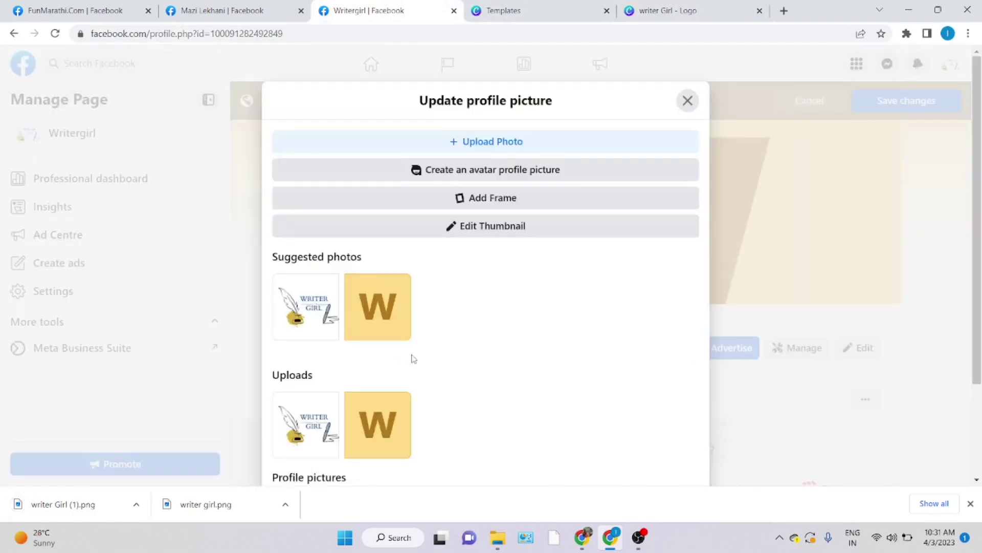
{"action": "left_click", "coordinate": [474, 147]}
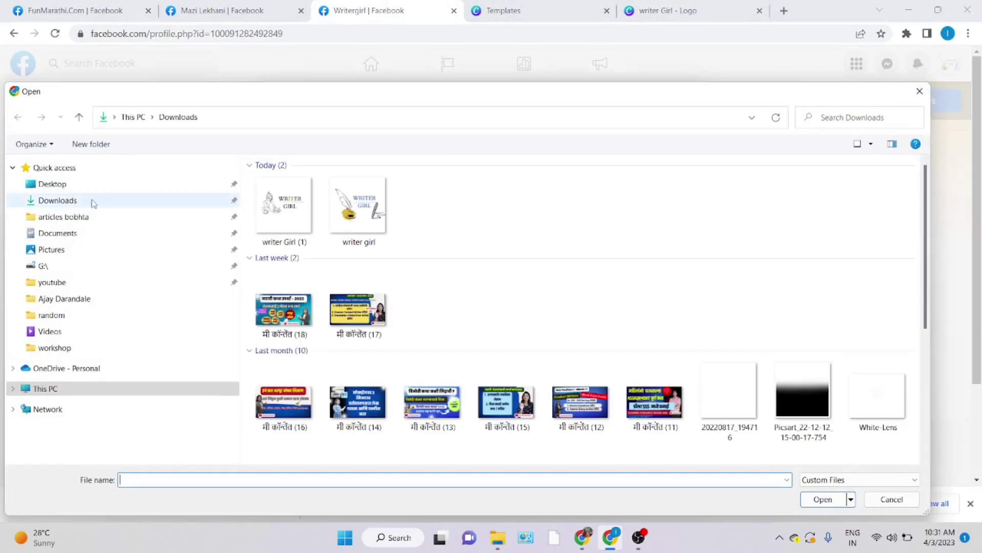
{"action": "left_click", "coordinate": [89, 203]}
{"action": "left_click", "coordinate": [277, 219]}
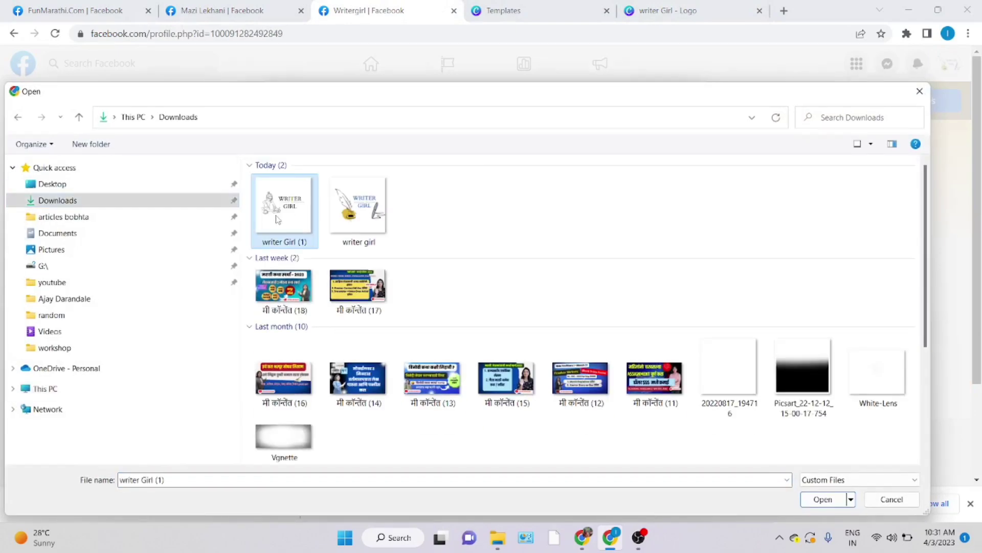
{"action": "left_click", "coordinate": [821, 502]}
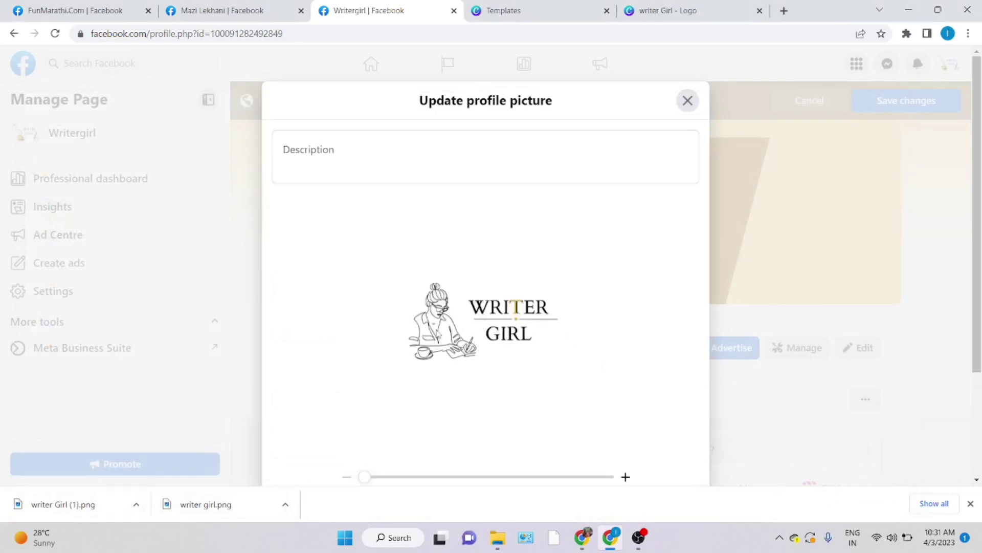
Enlarge the logo slightly within the profile picture frame, save it, and check it on the page.
{"action": "scroll", "coordinate": [492, 371], "scroll_direction": "down", "scroll_amount": 3}
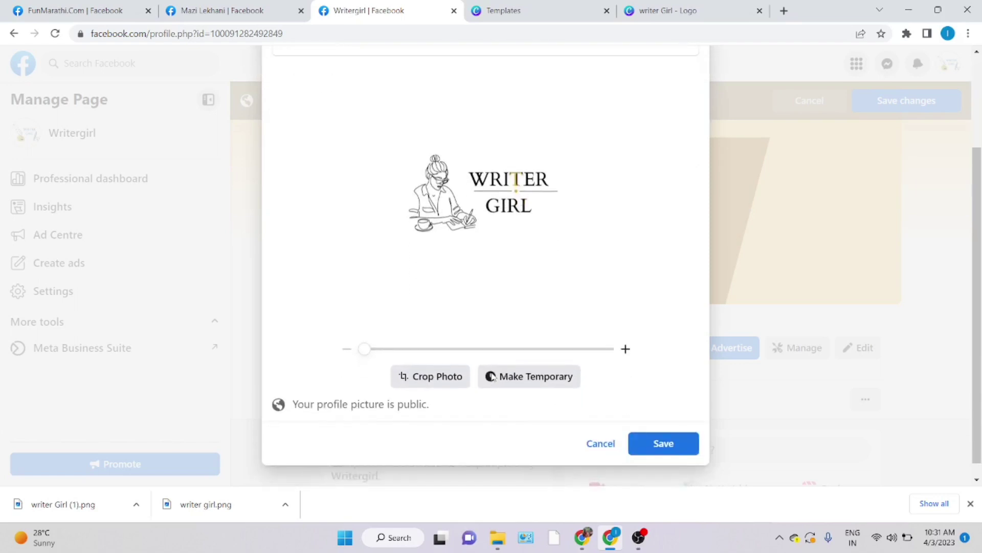
{"action": "left_click_drag", "start_coordinate": [369, 353], "coordinate": [390, 358]}
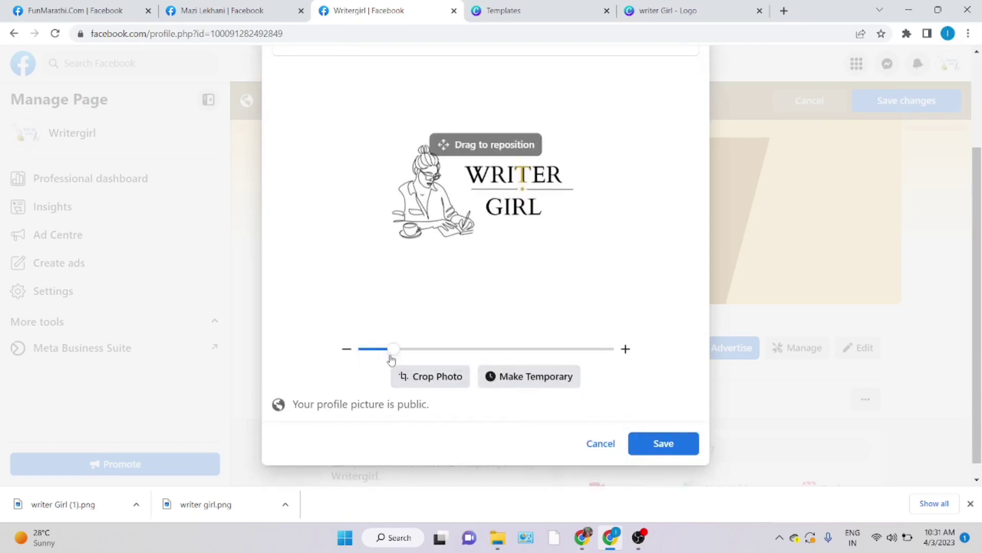
{"action": "left_click", "coordinate": [655, 444]}
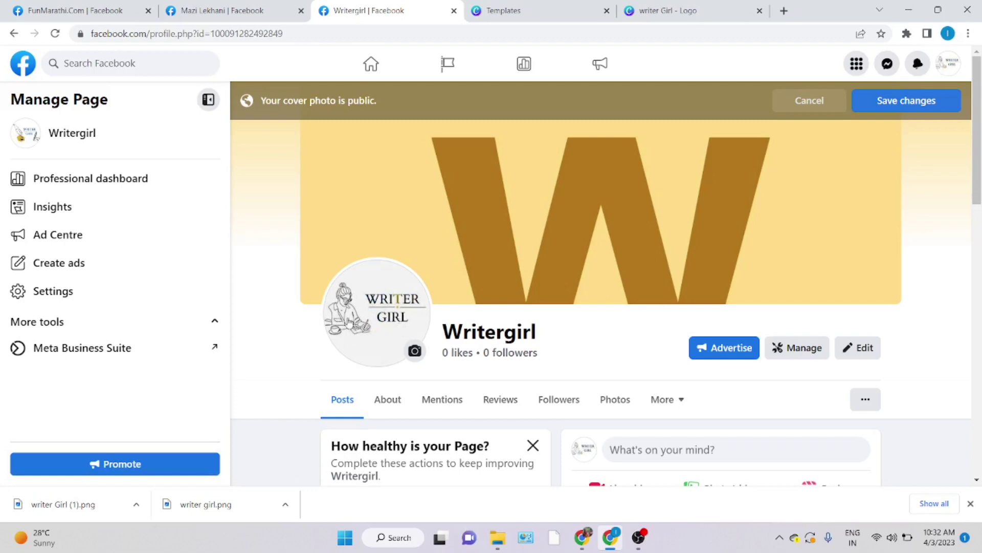
{"action": "scroll", "coordinate": [576, 379], "scroll_direction": "down", "scroll_amount": 4}
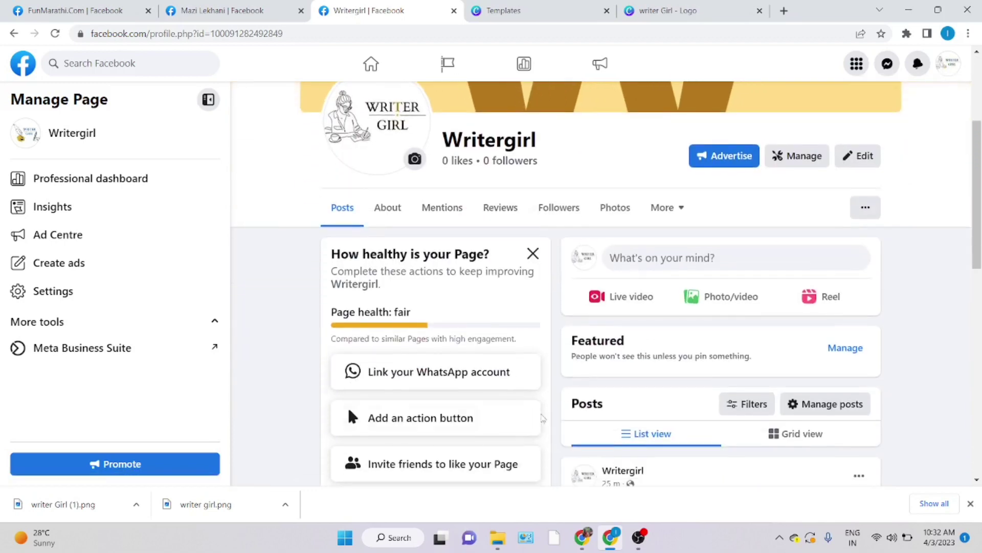
{"action": "scroll", "coordinate": [476, 443], "scroll_direction": "up", "scroll_amount": 4}
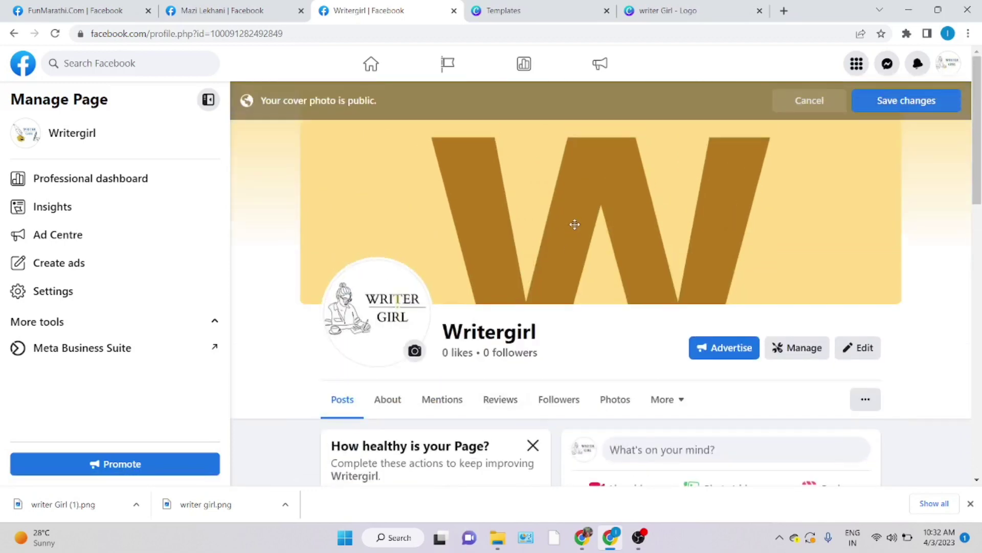
Switch to the Canva home page and search the templates for "facebook page profile photo".
{"action": "left_click", "coordinate": [518, 15]}
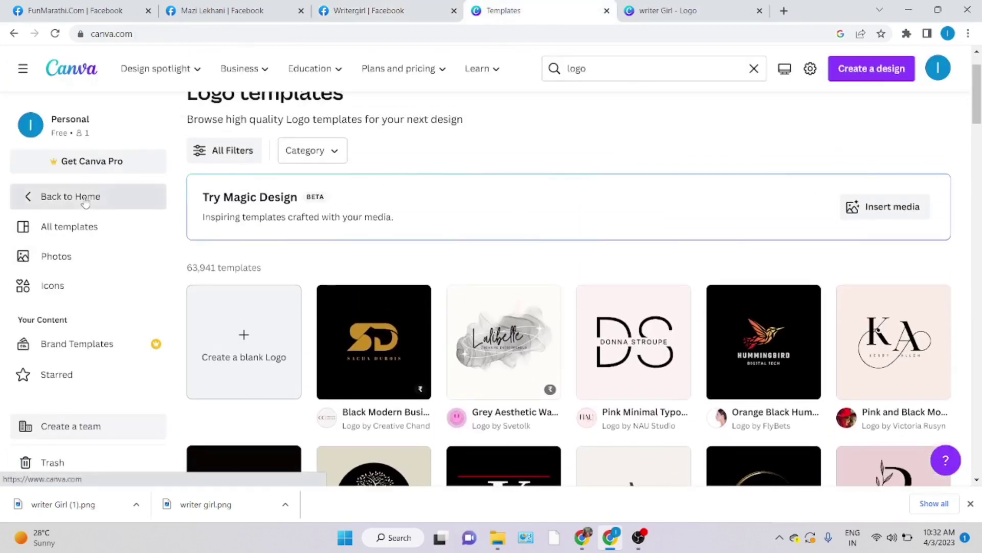
{"action": "left_click", "coordinate": [83, 197]}
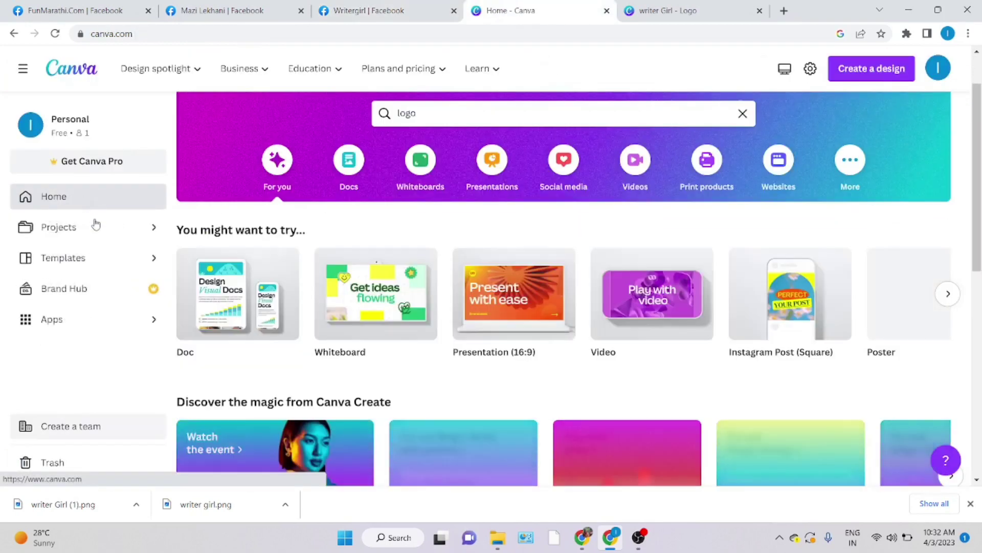
{"action": "double_click", "coordinate": [407, 113]}
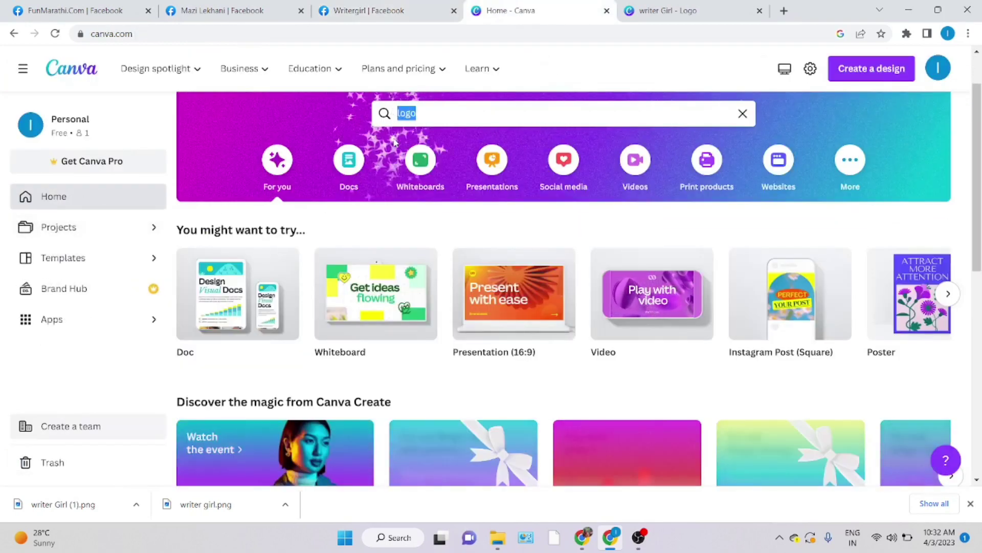
{"action": "type", "text": "facebook page"}
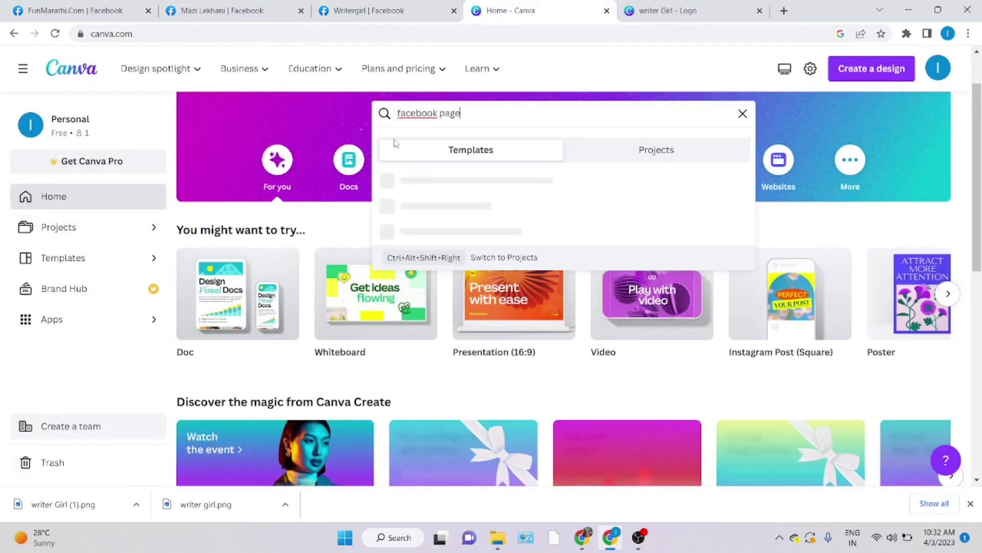
{"action": "type", "text": " t"}
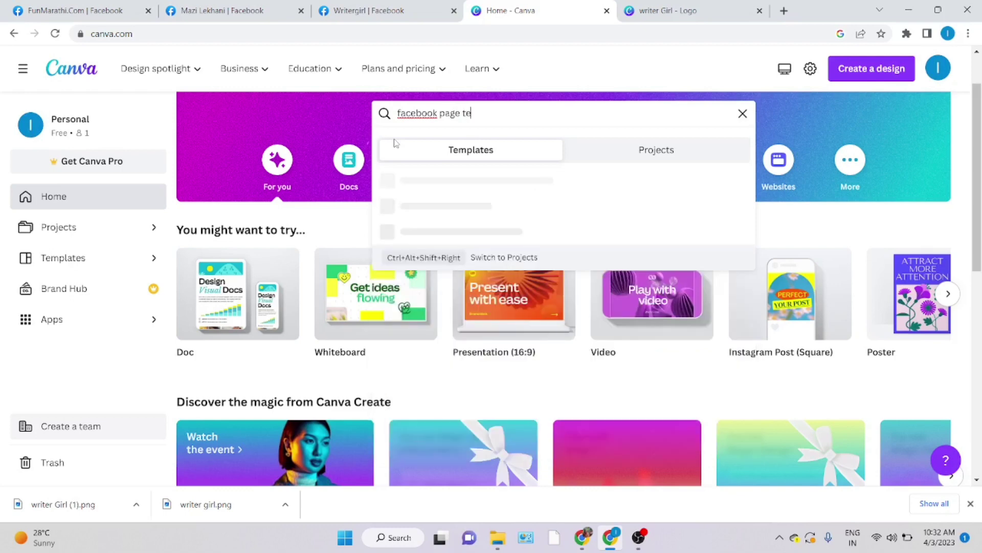
{"action": "type", "text": "e"}
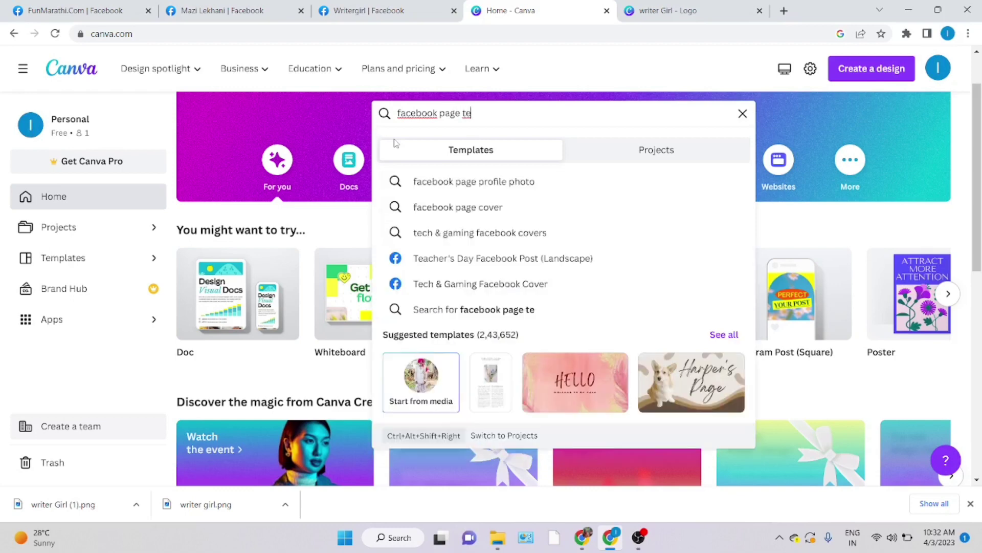
{"action": "left_click", "coordinate": [471, 191]}
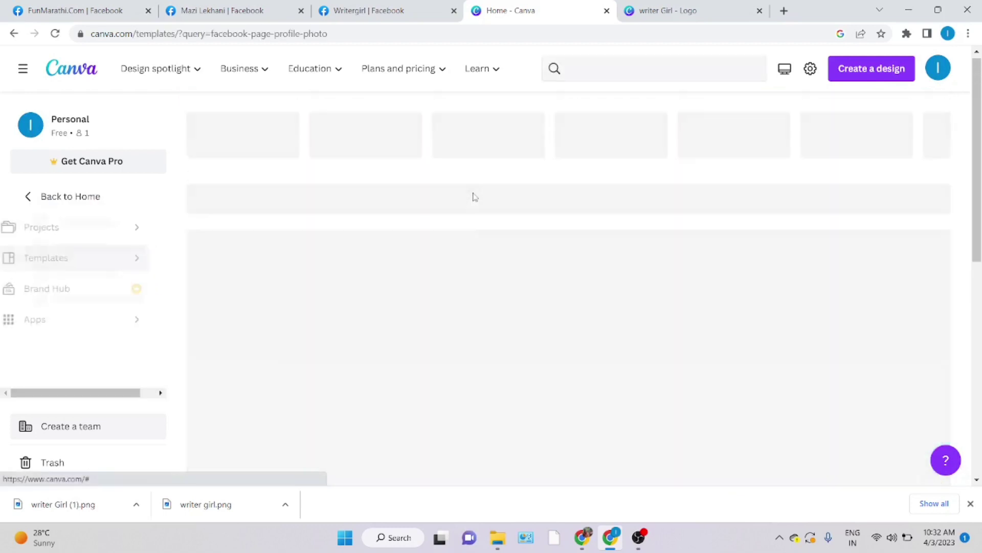
Browse the profile photo templates, preview the Cream Grunge Twitter Profile Picture template, and close the preview.
{"action": "scroll", "coordinate": [426, 336], "scroll_direction": "down", "scroll_amount": 1}
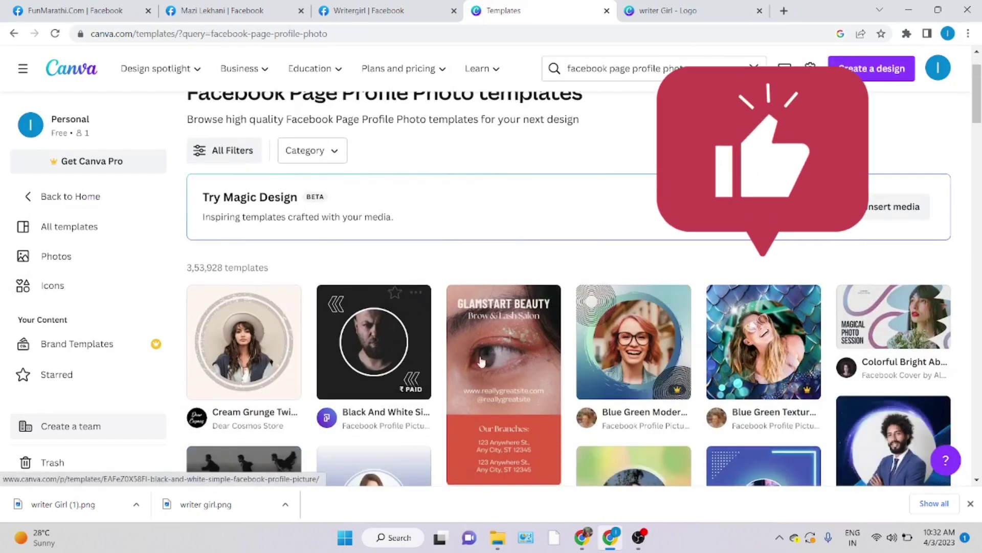
{"action": "scroll", "coordinate": [416, 362], "scroll_direction": "down", "scroll_amount": 2}
{"action": "scroll", "coordinate": [601, 299], "scroll_direction": "up", "scroll_amount": 1}
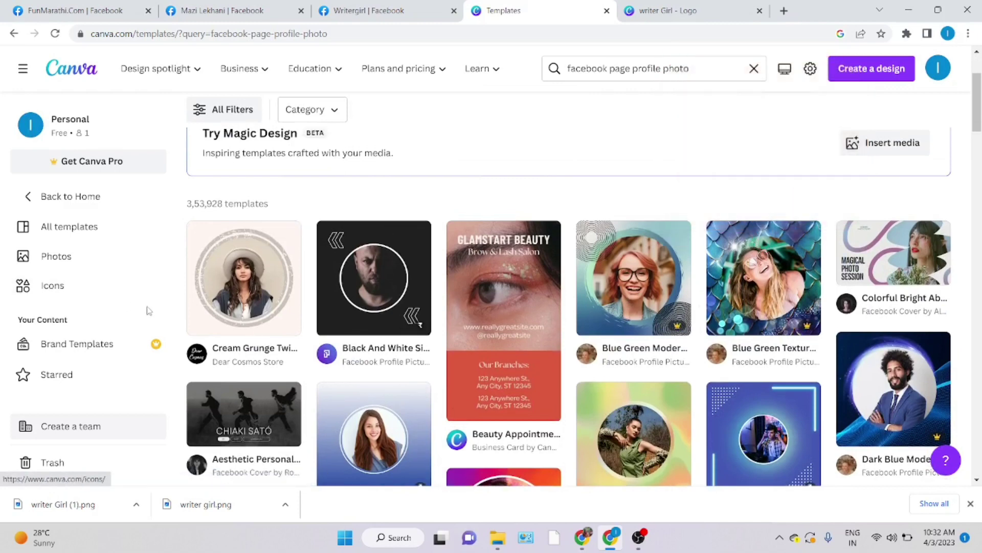
{"action": "scroll", "coordinate": [151, 312], "scroll_direction": "up", "scroll_amount": 2}
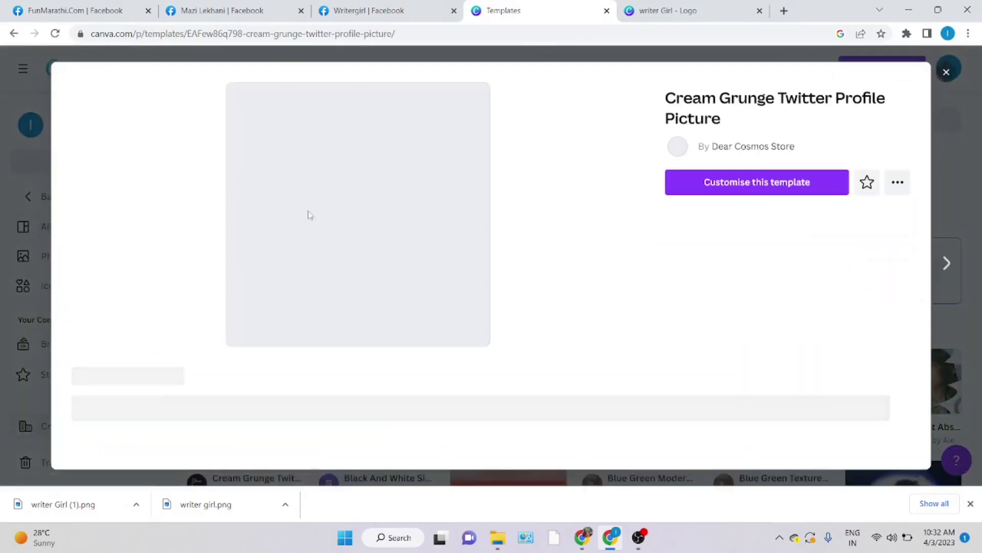
{"action": "left_click", "coordinate": [946, 81]}
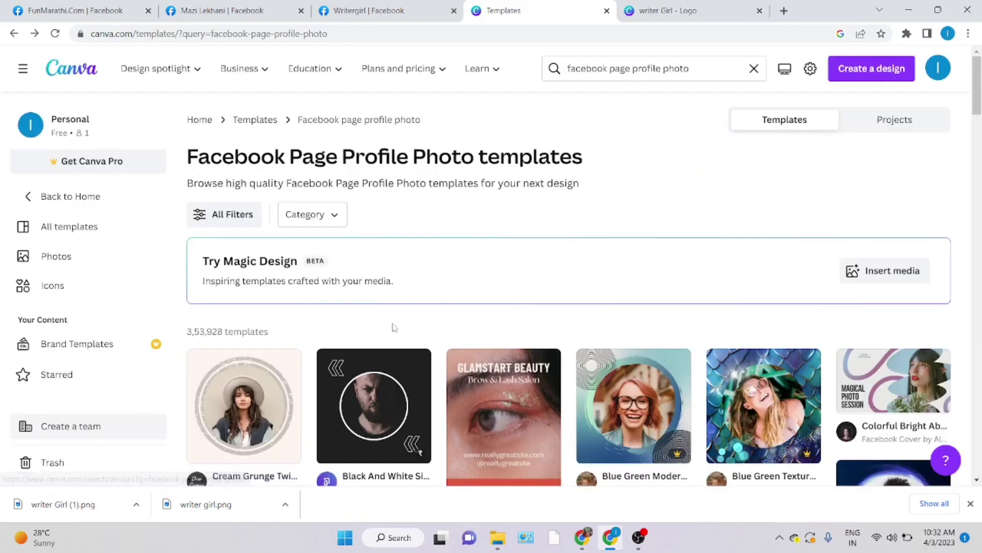
Return to the home page, search the templates for "facebook page cover", and browse the designs.
{"action": "left_click", "coordinate": [14, 34]}
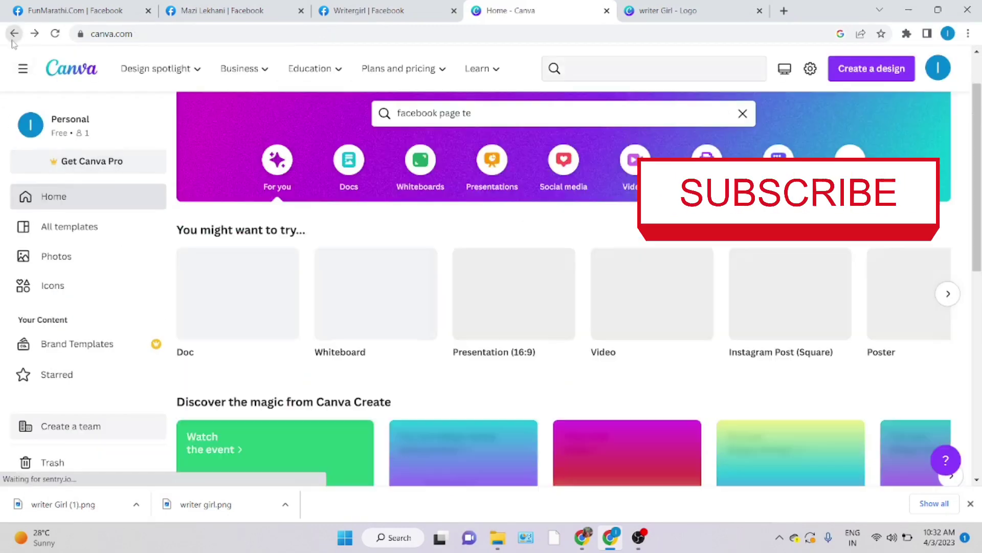
{"action": "left_click", "coordinate": [474, 115]}
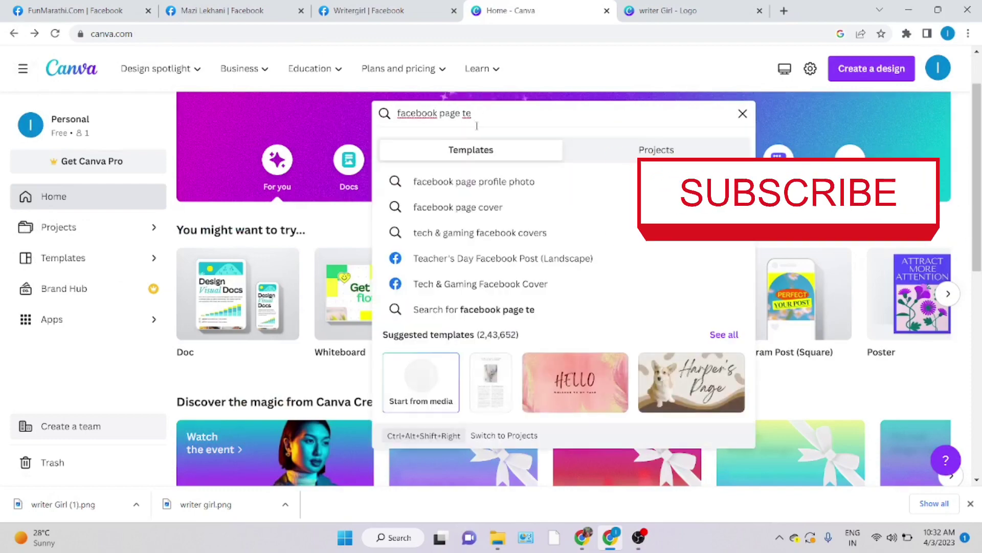
{"action": "left_click", "coordinate": [489, 209]}
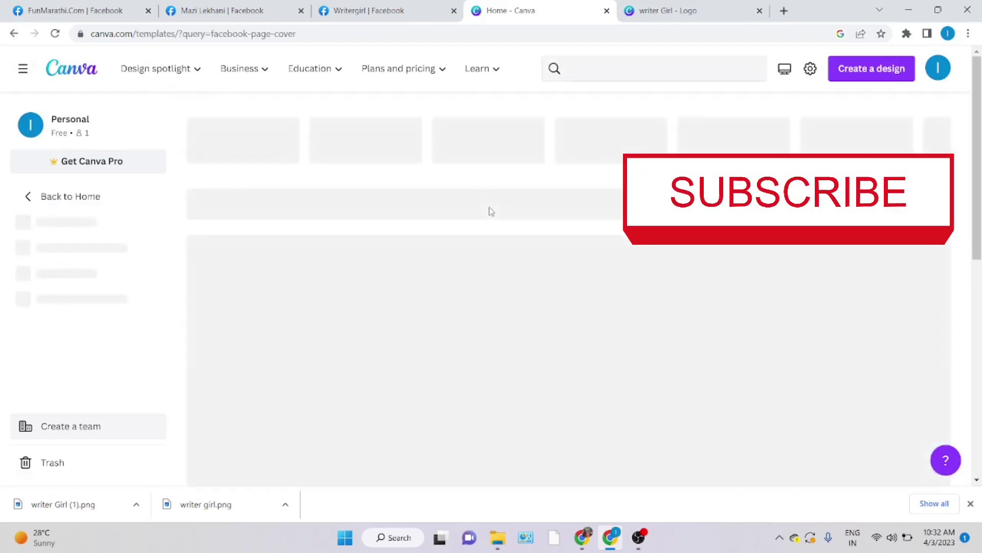
{"action": "scroll", "coordinate": [256, 358], "scroll_direction": "down", "scroll_amount": 1}
{"action": "scroll", "coordinate": [198, 357], "scroll_direction": "down", "scroll_amount": 1}
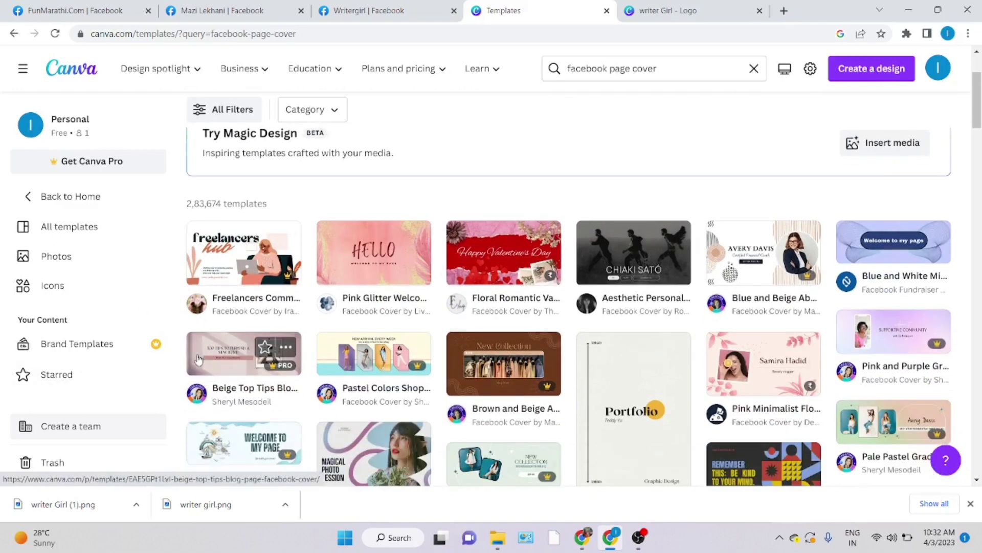
{"action": "scroll", "coordinate": [494, 248], "scroll_direction": "down", "scroll_amount": 1}
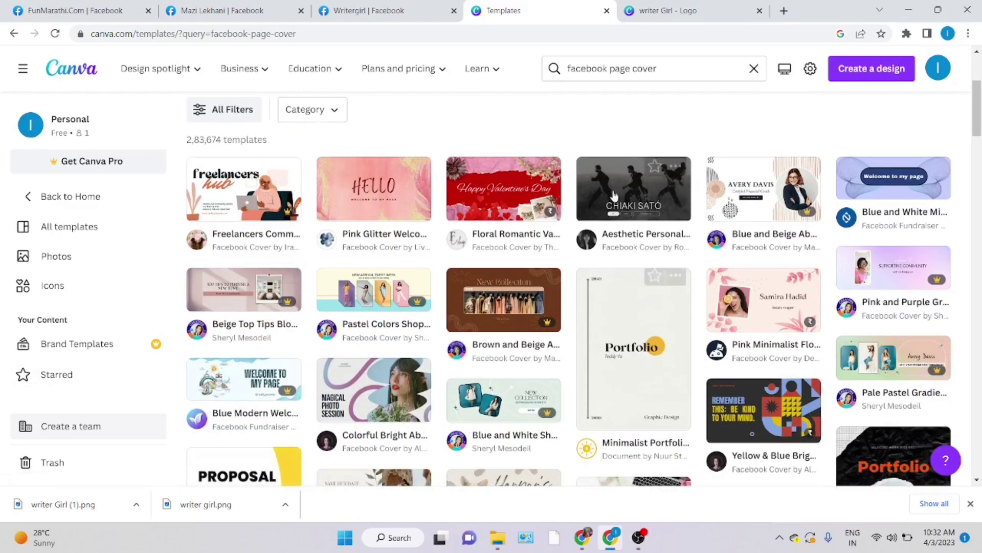
Preview the Aesthetic Personal Artist Page Facebook Cover template, close the preview, and browse further cover designs.
{"action": "left_click", "coordinate": [623, 206]}
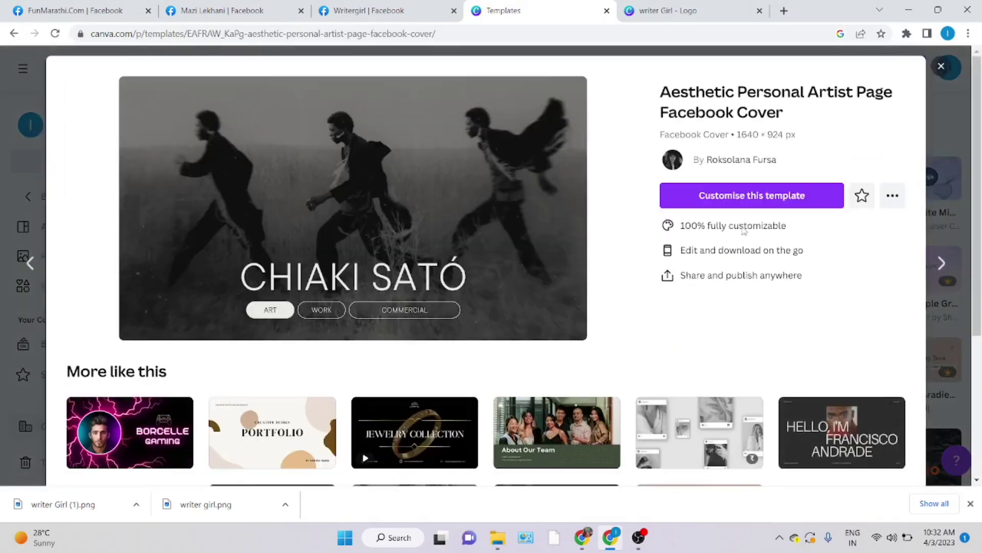
{"action": "left_click", "coordinate": [941, 66]}
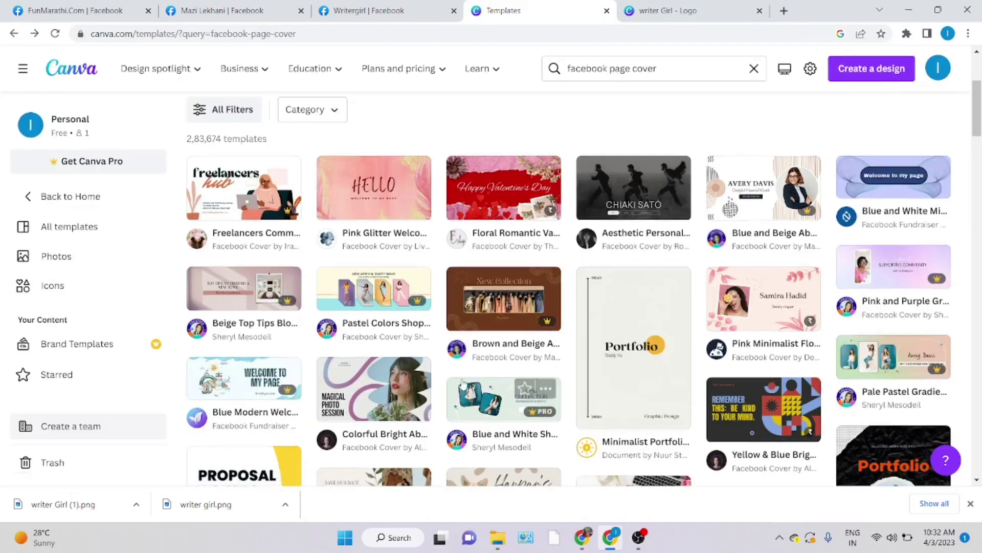
{"action": "scroll", "coordinate": [504, 388], "scroll_direction": "down", "scroll_amount": 5}
Return to the Writergirl Facebook page and examine its page health suggestions below the profile header.
{"action": "left_click", "coordinate": [651, 16]}
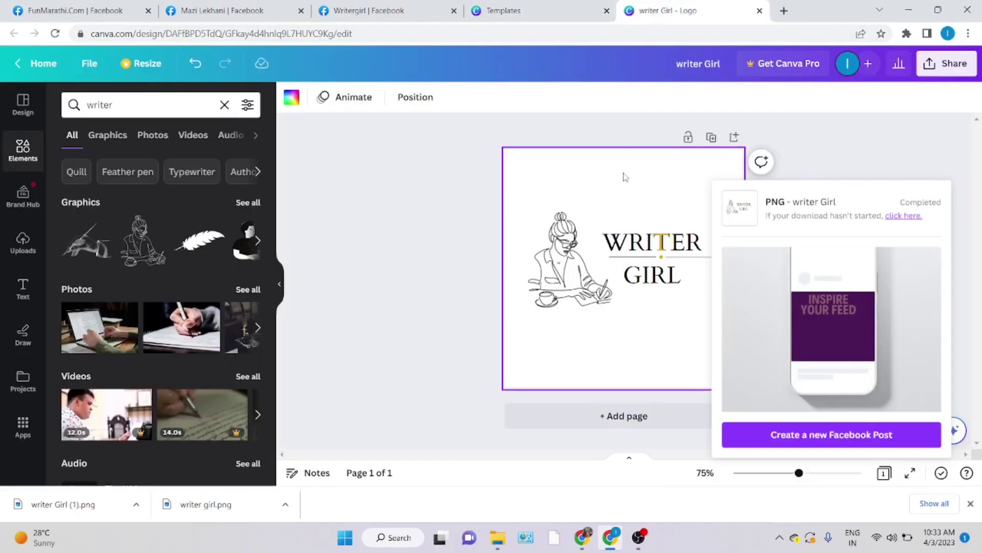
{"action": "left_click", "coordinate": [369, 11]}
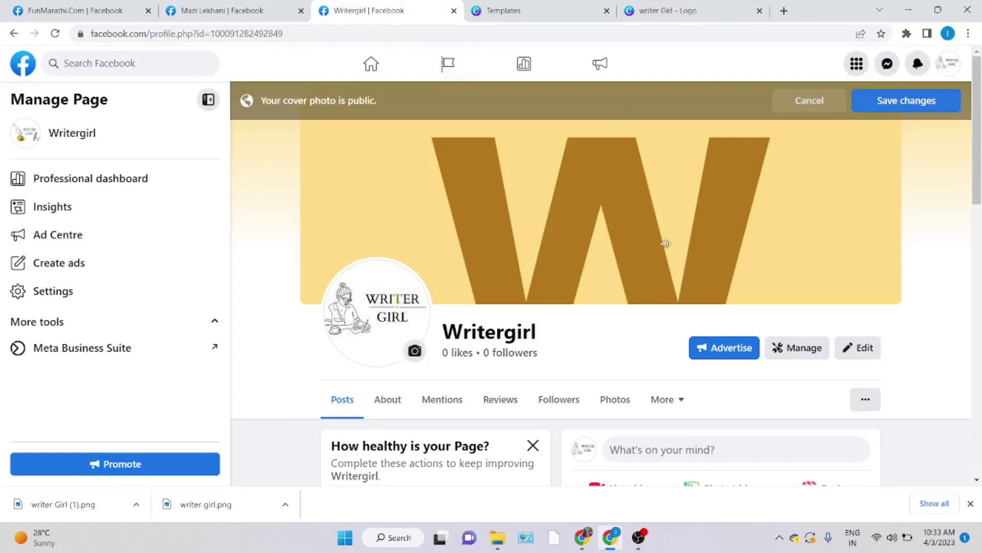
{"action": "scroll", "coordinate": [568, 347], "scroll_direction": "down", "scroll_amount": 3}
{"action": "scroll", "coordinate": [490, 313], "scroll_direction": "down", "scroll_amount": 3}
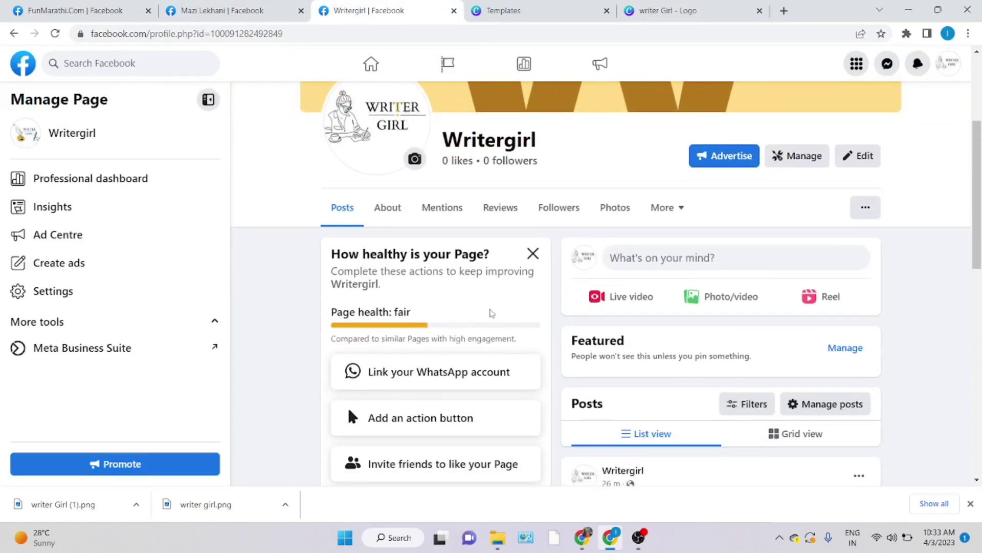
Examine the Writergirl page's health suggestions, post creation options and existing posts.
{"action": "scroll", "coordinate": [583, 386], "scroll_direction": "down", "scroll_amount": 5}
{"action": "scroll", "coordinate": [615, 388], "scroll_direction": "up", "scroll_amount": 9}
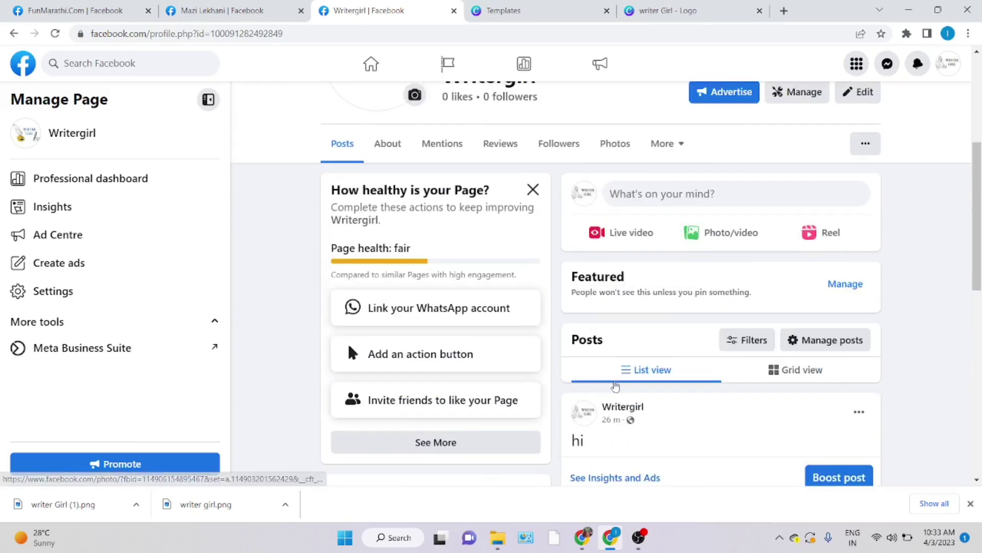
{"action": "scroll", "coordinate": [614, 379], "scroll_direction": "up", "scroll_amount": 3}
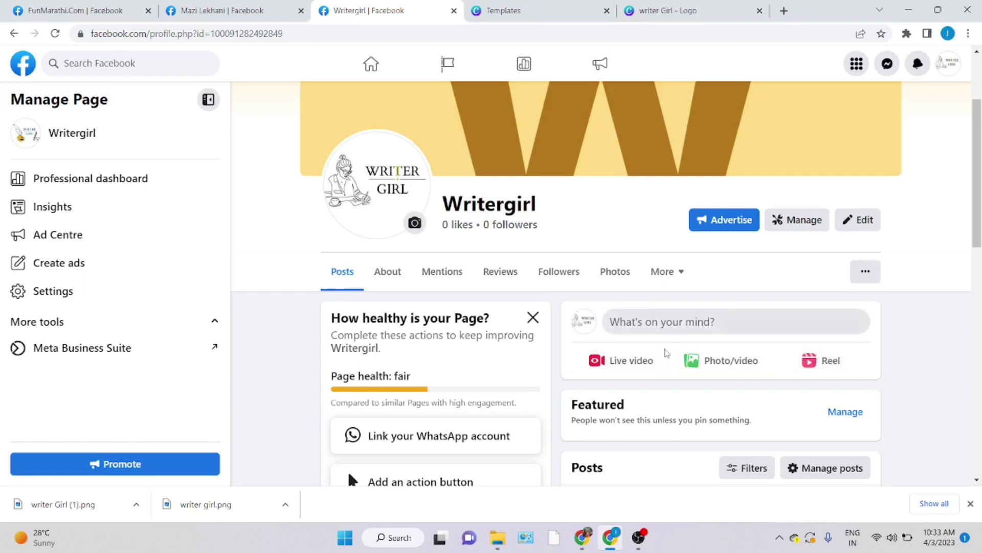
{"action": "scroll", "coordinate": [665, 355], "scroll_direction": "down", "scroll_amount": 1}
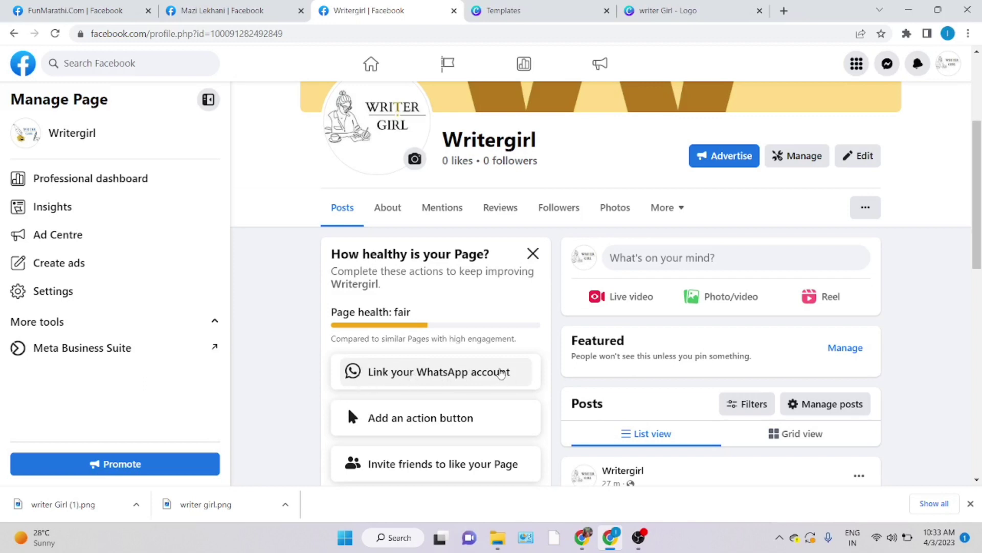
{"action": "scroll", "coordinate": [494, 389], "scroll_direction": "down", "scroll_amount": 1}
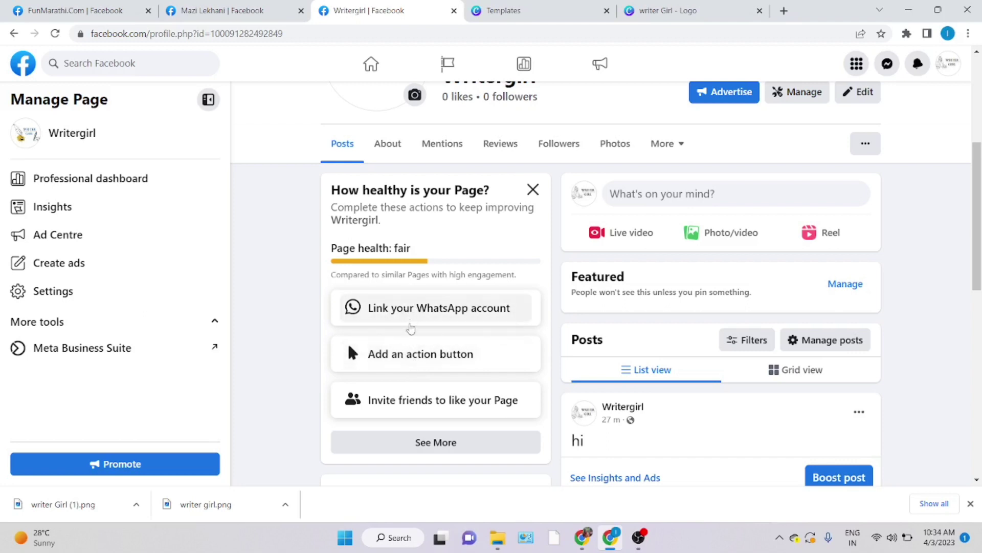
{"action": "scroll", "coordinate": [688, 352], "scroll_direction": "down", "scroll_amount": 3}
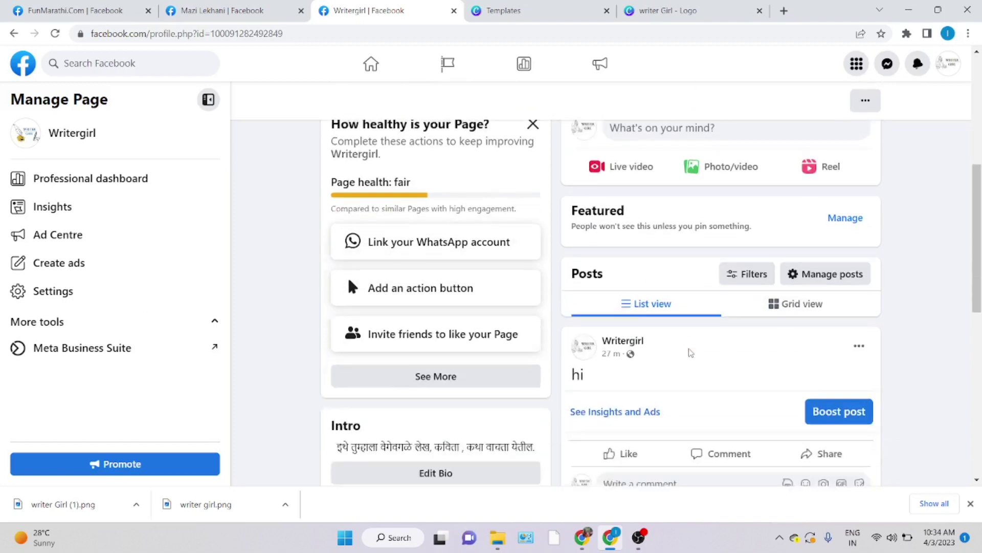
{"action": "scroll", "coordinate": [701, 343], "scroll_direction": "up", "scroll_amount": 3}
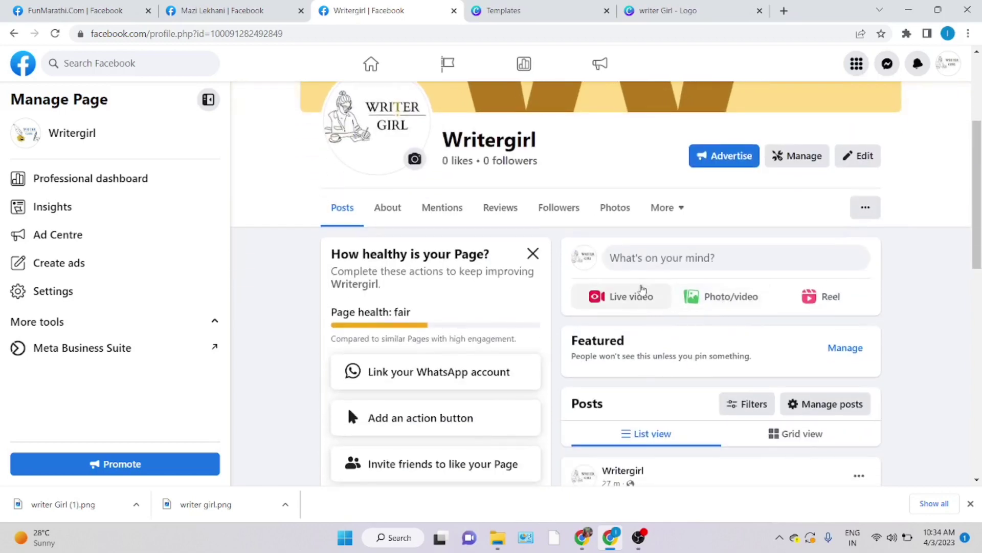
Start a new public post with a "#" on the first line and the text "kavita" a few lines below.
{"action": "left_click", "coordinate": [648, 260]}
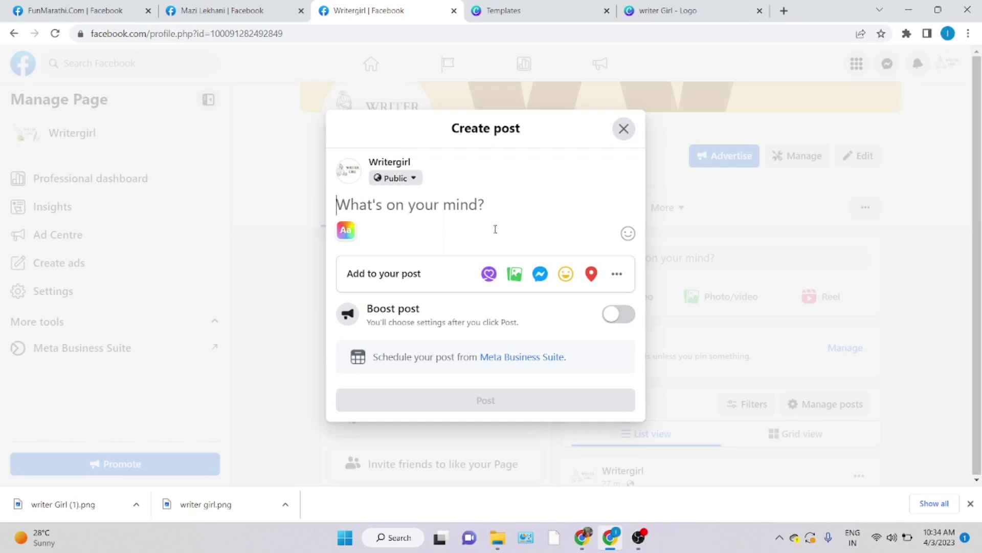
{"action": "type", "text": "#"}
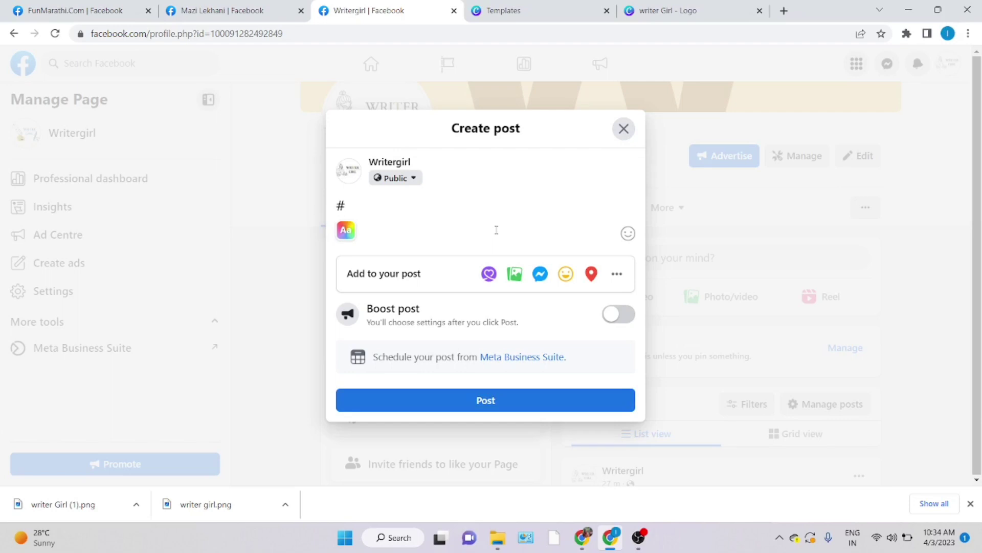
{"action": "type", "text": "pune"}
{"action": "key", "text": "BackSpace"}
{"action": "key", "text": "BackSpace"}
{"action": "key", "text": "BackSpace"}
{"action": "key", "text": "BackSpace"}
{"action": "key", "text": "Return"}
{"action": "key", "text": "Return"}
{"action": "key", "text": "Return"}
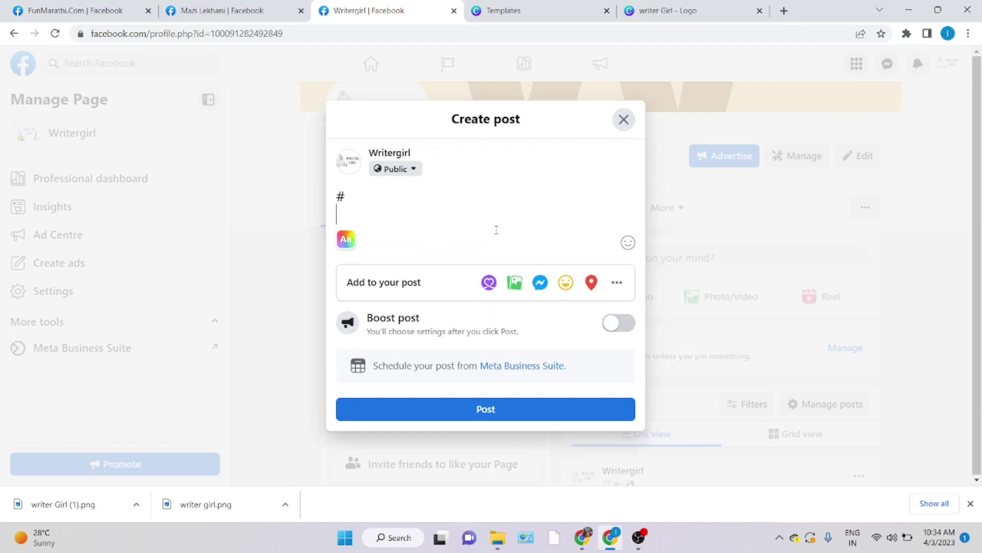
{"action": "type", "text": "kavita"}
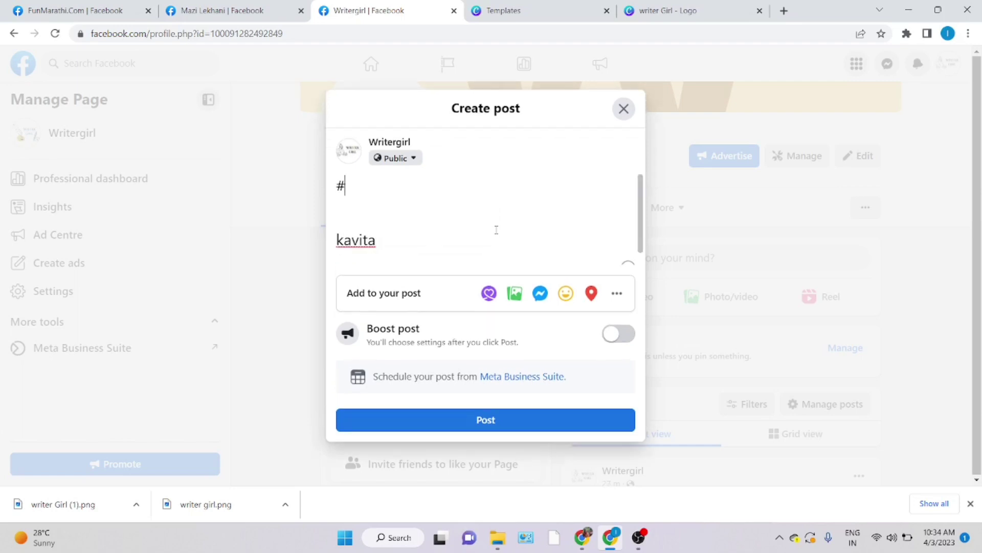
Add the suggested hashtags #maharashtra, #pune and #kavita on separate lines at the start of the post.
{"action": "key", "text": "BackSpace"}
{"action": "type", "text": "#mahara"}
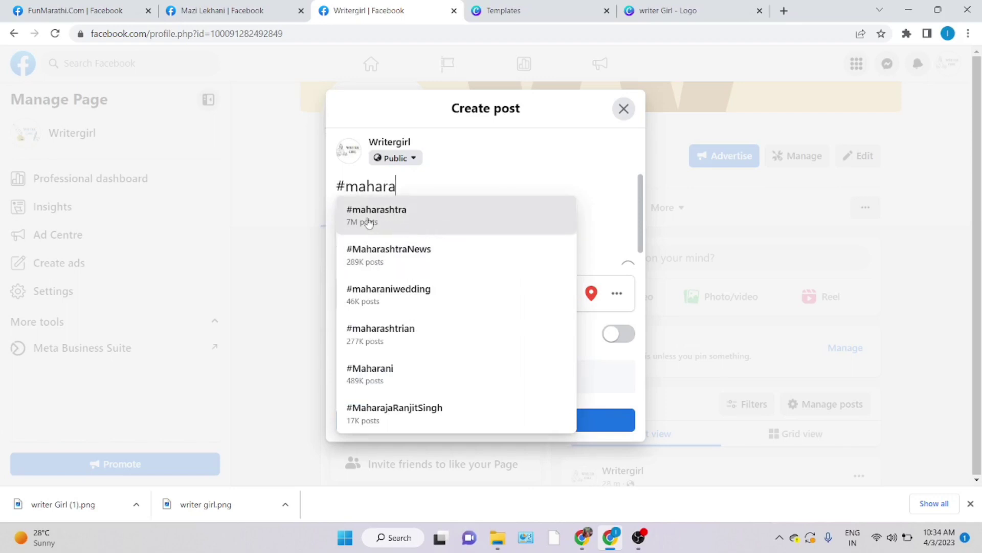
{"action": "left_click", "coordinate": [405, 224]}
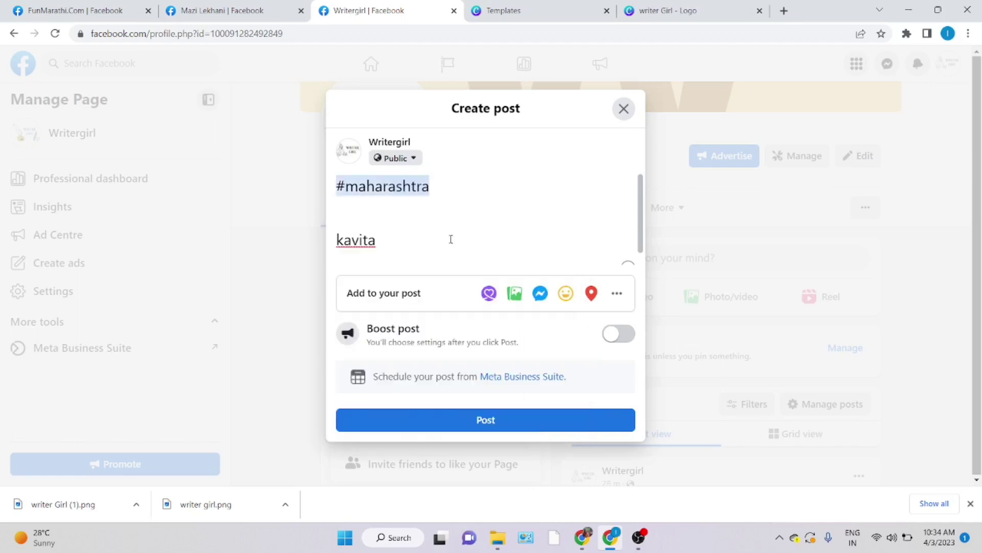
{"action": "key", "text": "Return"}
{"action": "type", "text": "#pune"}
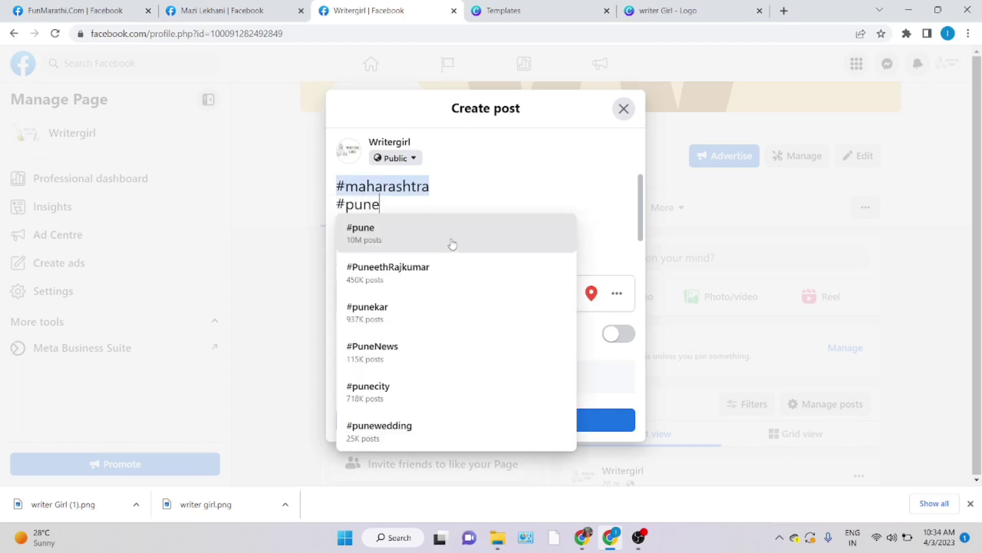
{"action": "left_click", "coordinate": [370, 243]}
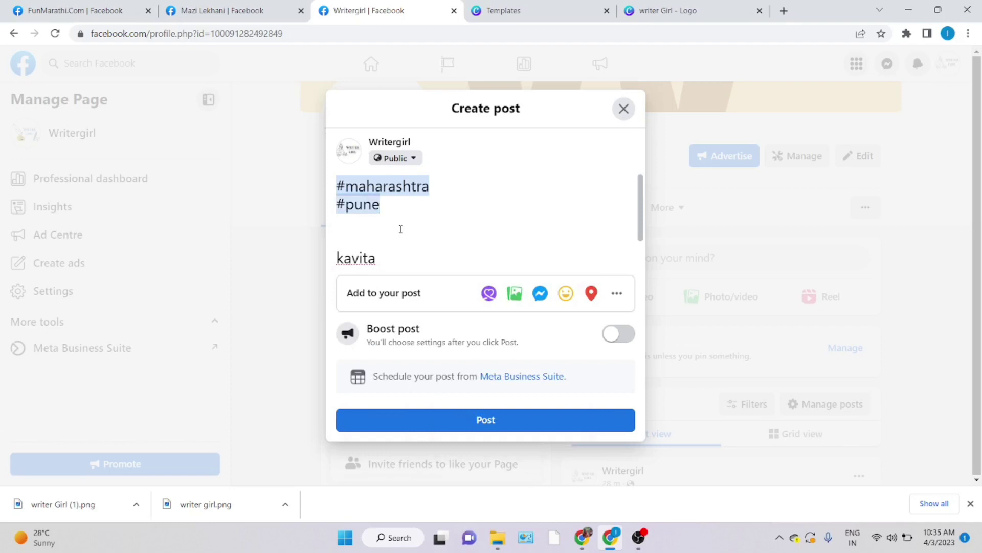
{"action": "key", "text": "ctrl+z"}
{"action": "type", "text": "#kavita"}
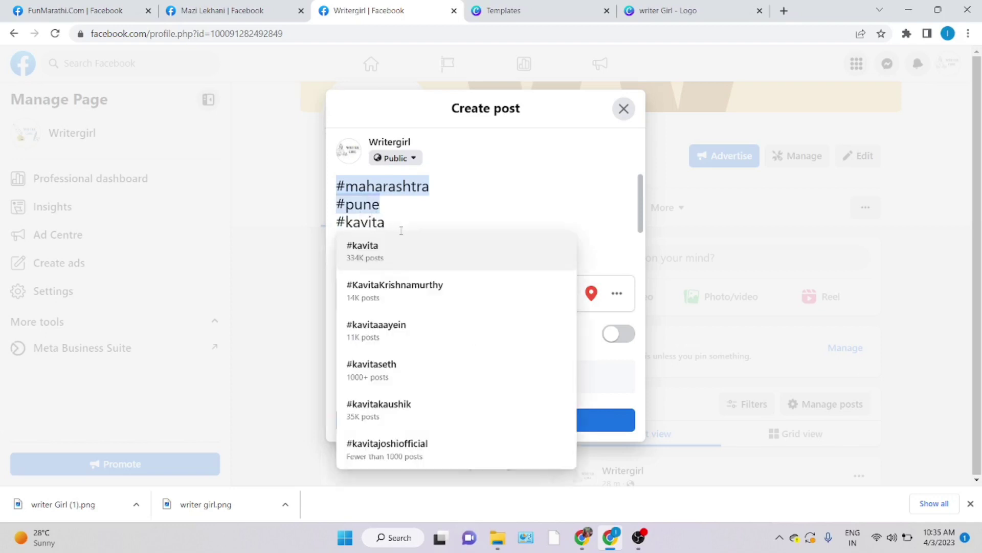
{"action": "left_click", "coordinate": [373, 255]}
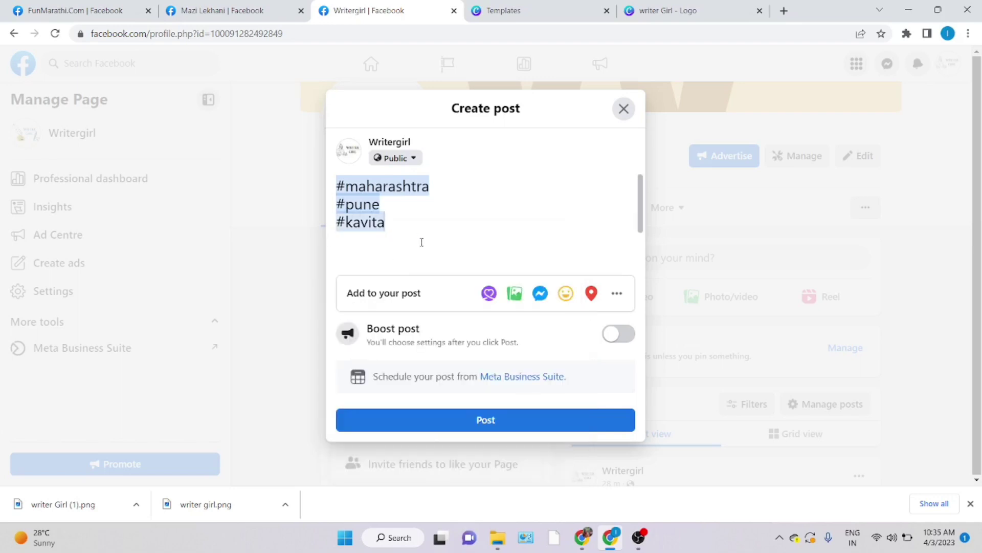
Keep the text "kavita" spaced below the hashtags and publish the post on the Writergirl page.
{"action": "key", "text": "Return"}
{"action": "key", "text": "Return"}
{"action": "type", "text": "kavita"}
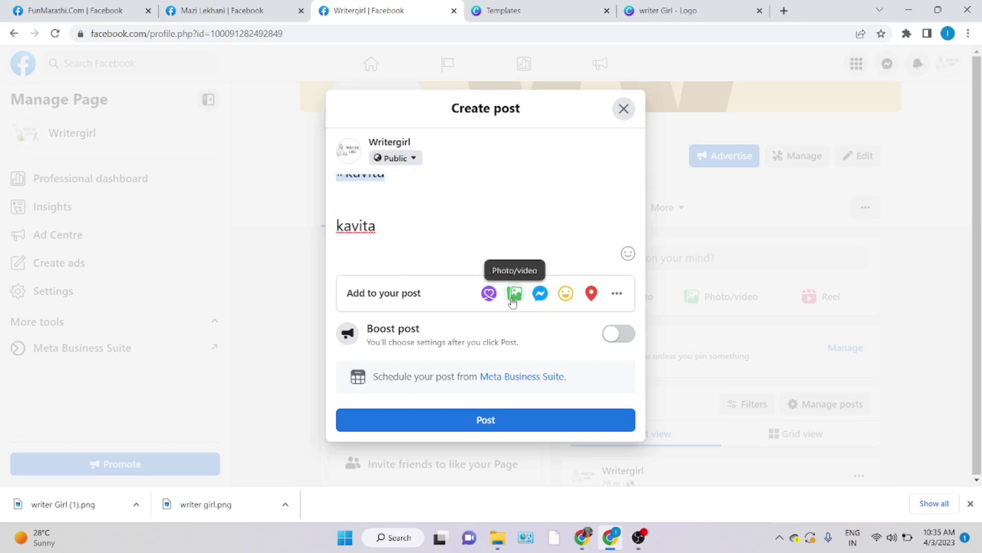
{"action": "left_click", "coordinate": [425, 419]}
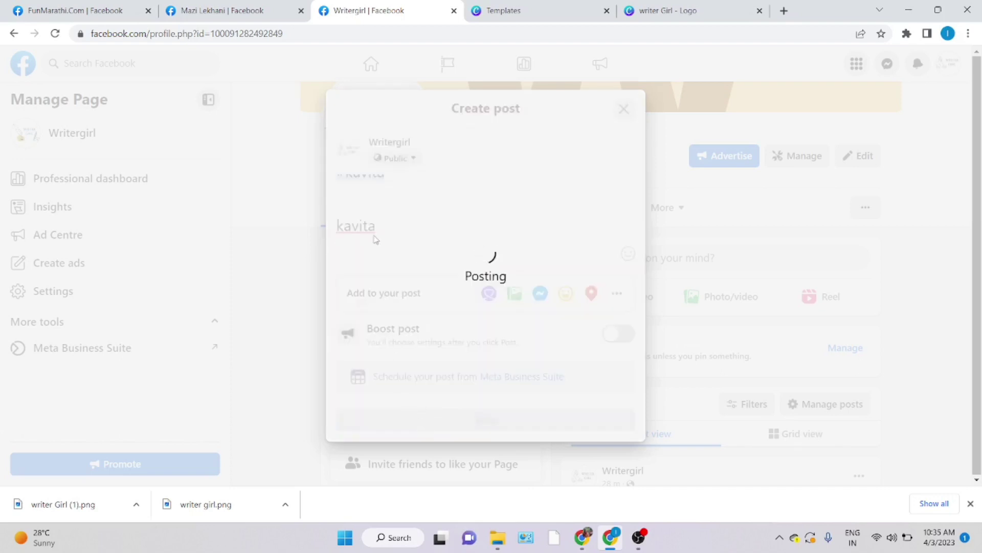
Review the published hashtag post in the page's feed, view its post insights, and close them.
{"action": "scroll", "coordinate": [546, 293], "scroll_direction": "down", "scroll_amount": 4}
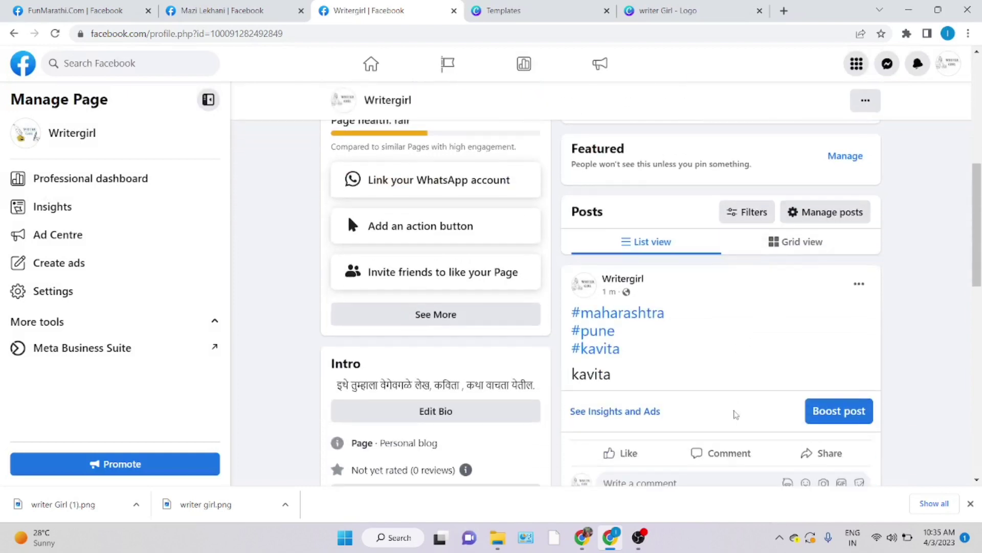
{"action": "scroll", "coordinate": [609, 296], "scroll_direction": "down", "scroll_amount": 1}
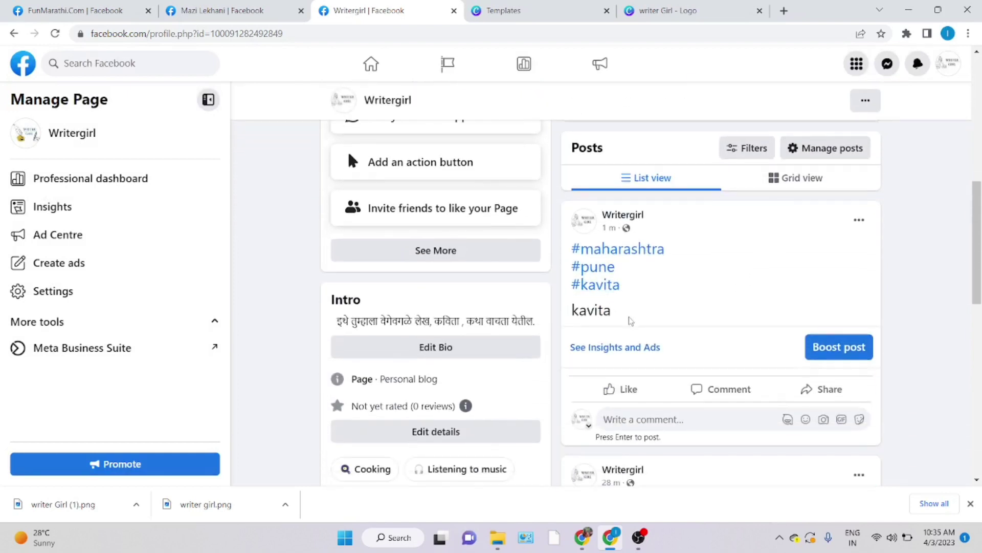
{"action": "scroll", "coordinate": [665, 333], "scroll_direction": "down", "scroll_amount": 3}
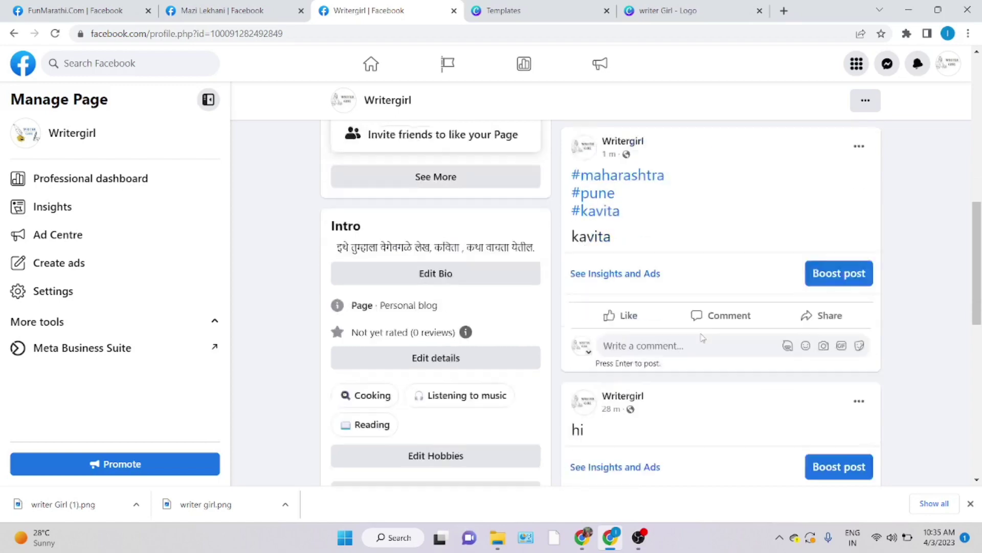
{"action": "scroll", "coordinate": [701, 339], "scroll_direction": "up", "scroll_amount": 3}
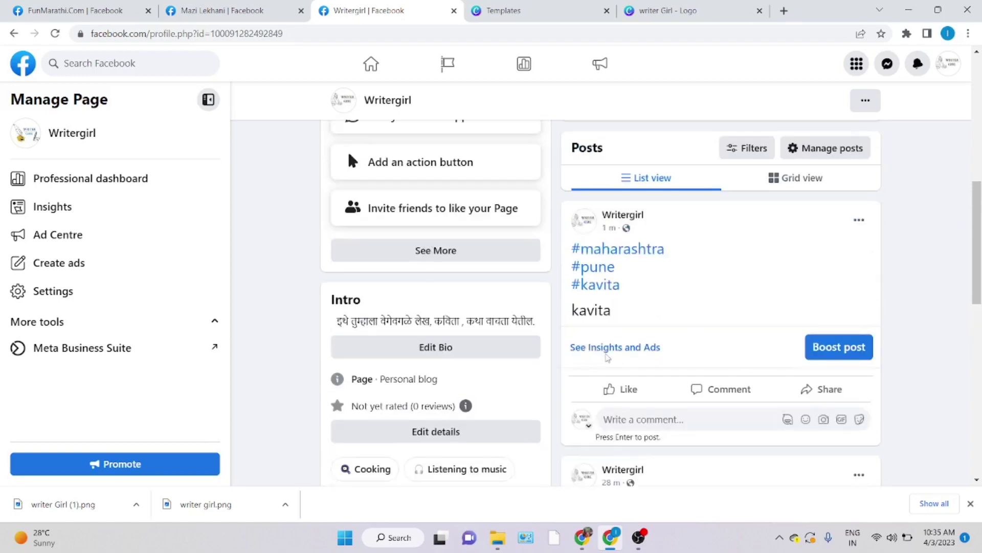
{"action": "left_click", "coordinate": [605, 352]}
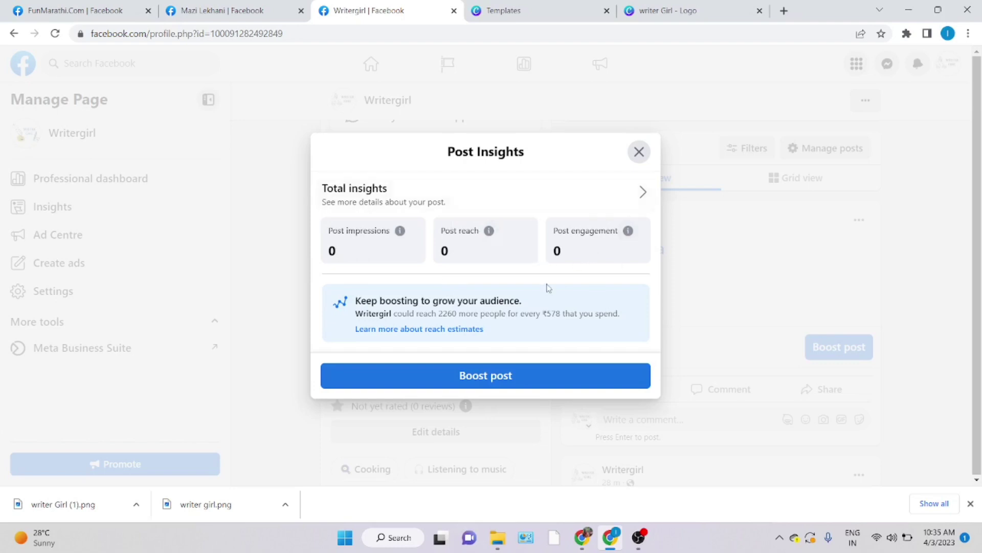
{"action": "left_click", "coordinate": [634, 158]}
{"action": "scroll", "coordinate": [666, 358], "scroll_direction": "down", "scroll_amount": 3}
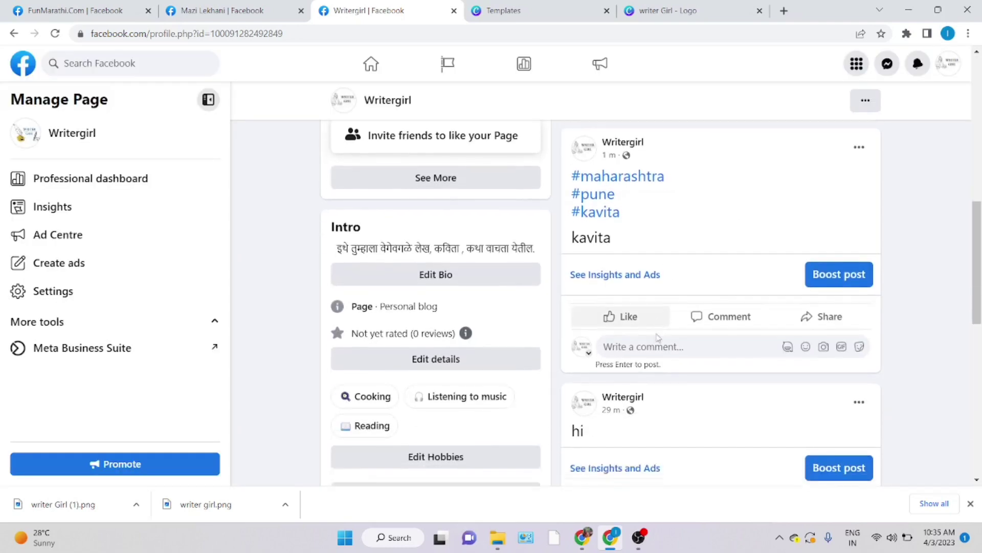
{"action": "scroll", "coordinate": [654, 388], "scroll_direction": "up", "scroll_amount": 10}
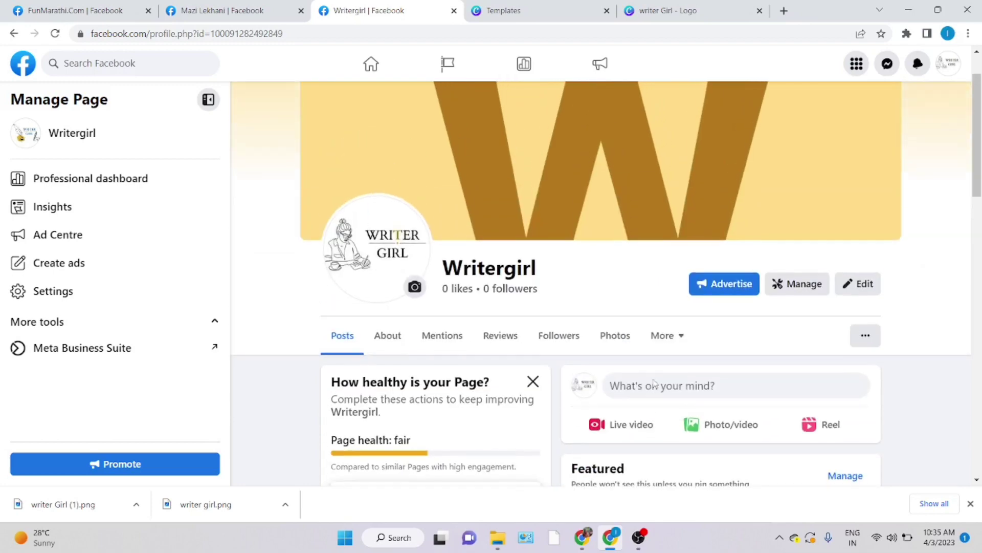
{"action": "scroll", "coordinate": [654, 384], "scroll_direction": "down", "scroll_amount": 1}
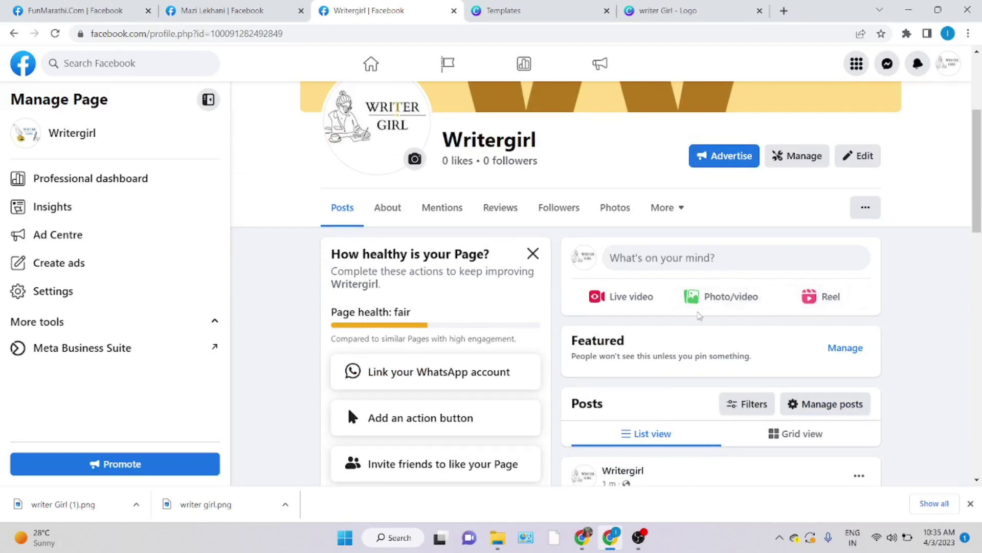
{"action": "scroll", "coordinate": [593, 315], "scroll_direction": "down", "scroll_amount": 3}
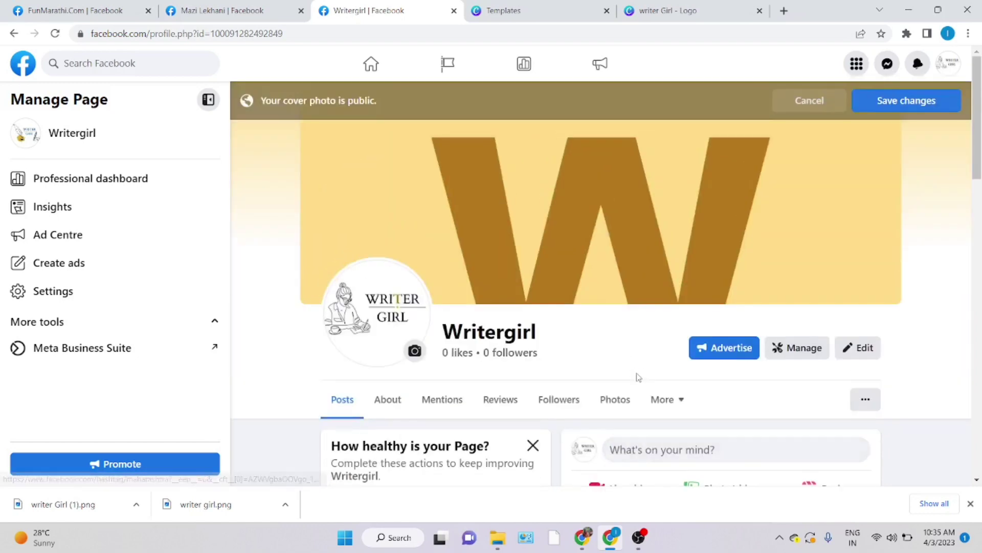
Switch to the FunMarathi.Com Facebook page and examine its cover, profile picture and About description.
{"action": "left_click", "coordinate": [79, 14]}
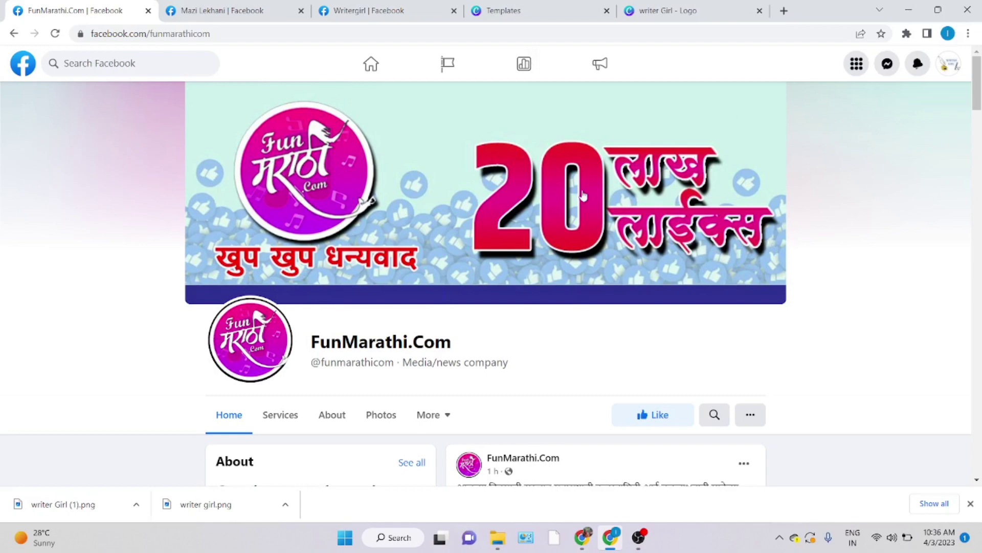
{"action": "scroll", "coordinate": [565, 343], "scroll_direction": "down", "scroll_amount": 4}
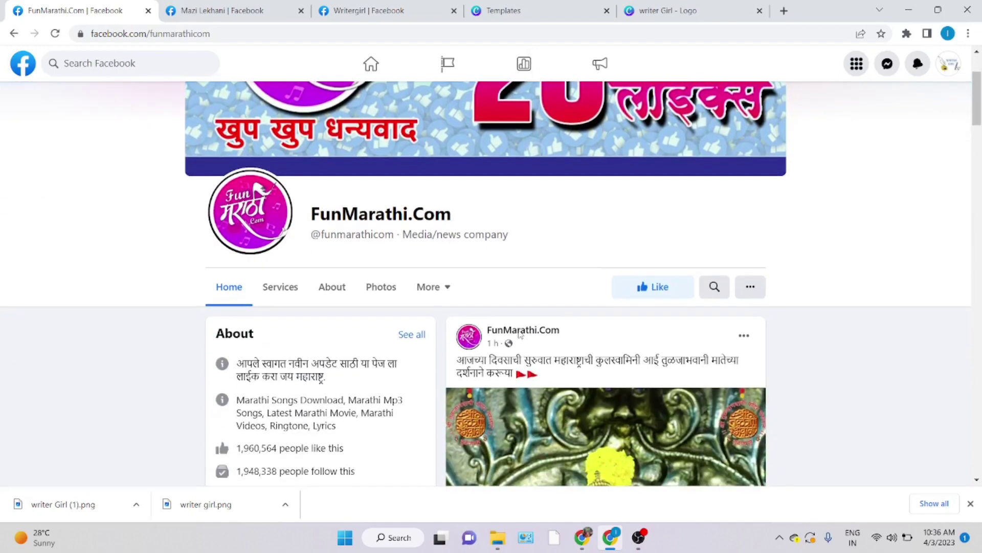
{"action": "scroll", "coordinate": [522, 334], "scroll_direction": "down", "scroll_amount": 3}
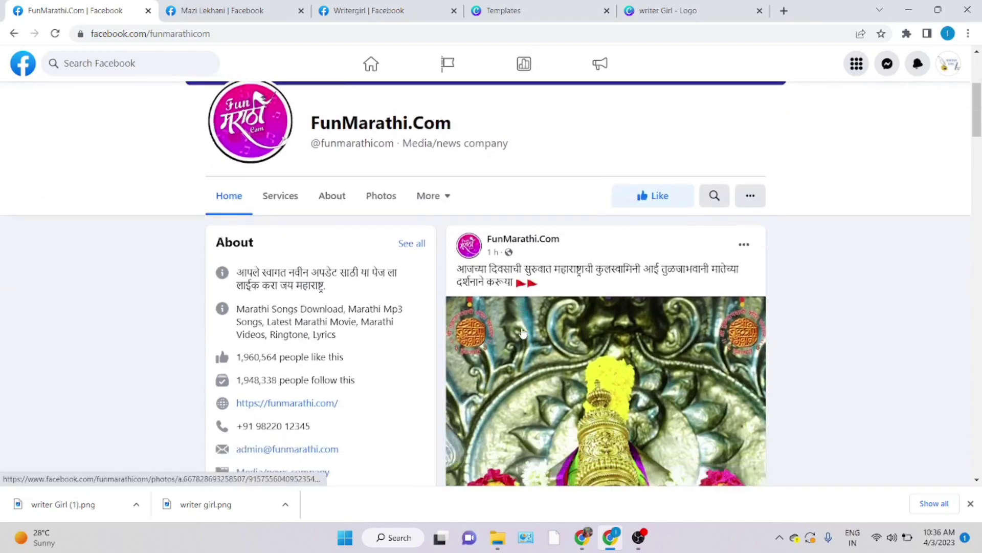
{"action": "left_click_drag", "start_coordinate": [233, 256], "coordinate": [372, 280]}
{"action": "left_click", "coordinate": [373, 293]}
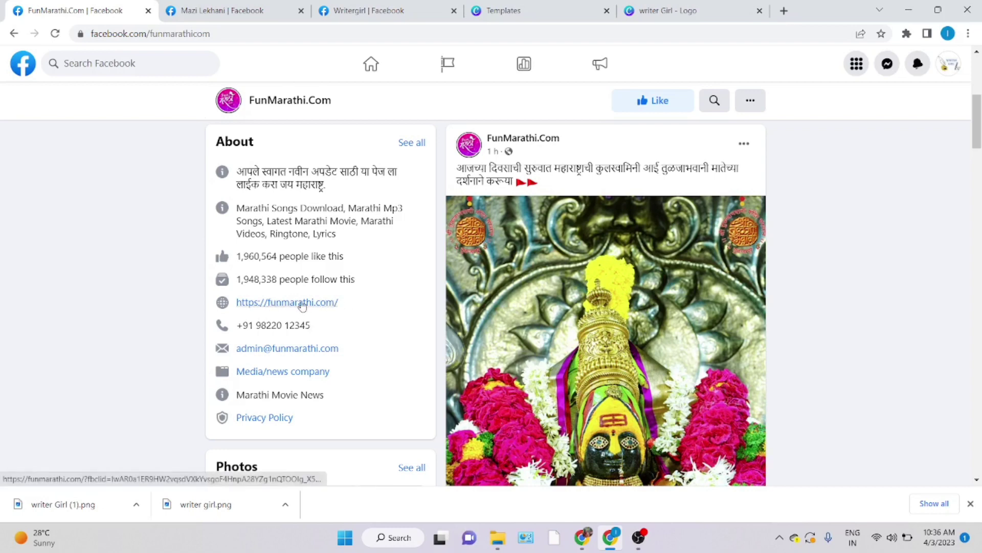
Browse the FunMarathi.Com page's feed to examine the kinds of photo and quote posts it publishes.
{"action": "scroll", "coordinate": [560, 323], "scroll_direction": "down", "scroll_amount": 15}
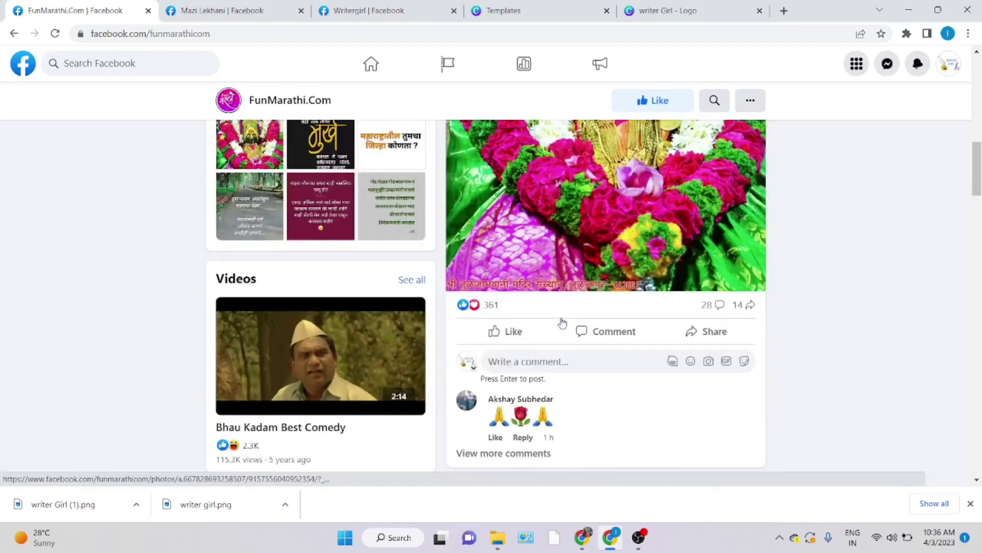
{"action": "scroll", "coordinate": [567, 338], "scroll_direction": "down", "scroll_amount": 15}
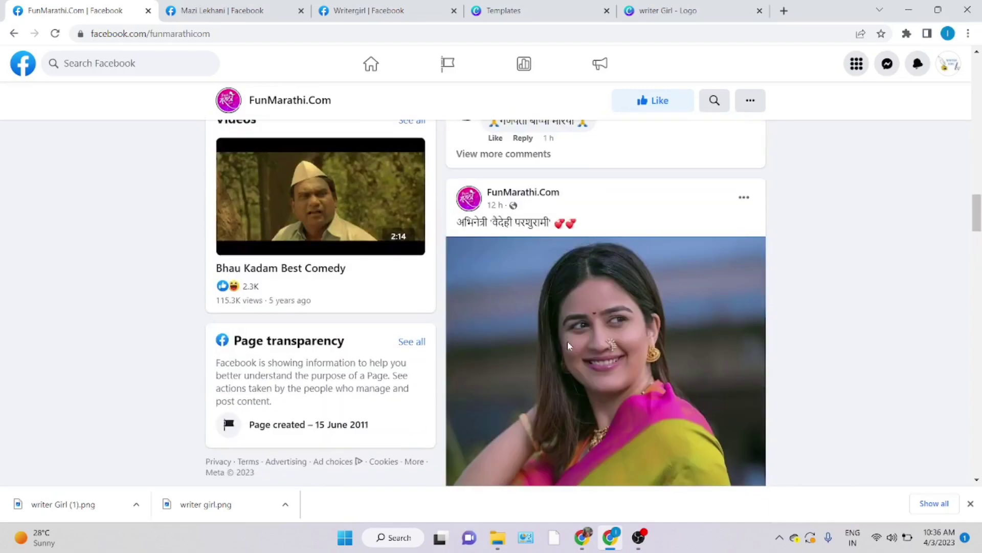
{"action": "scroll", "coordinate": [567, 346], "scroll_direction": "up", "scroll_amount": 10}
{"action": "scroll", "coordinate": [568, 347], "scroll_direction": "down", "scroll_amount": 12}
{"action": "scroll", "coordinate": [568, 347], "scroll_direction": "up", "scroll_amount": 6}
{"action": "scroll", "coordinate": [568, 346], "scroll_direction": "down", "scroll_amount": 6}
{"action": "scroll", "coordinate": [568, 347], "scroll_direction": "down", "scroll_amount": 15}
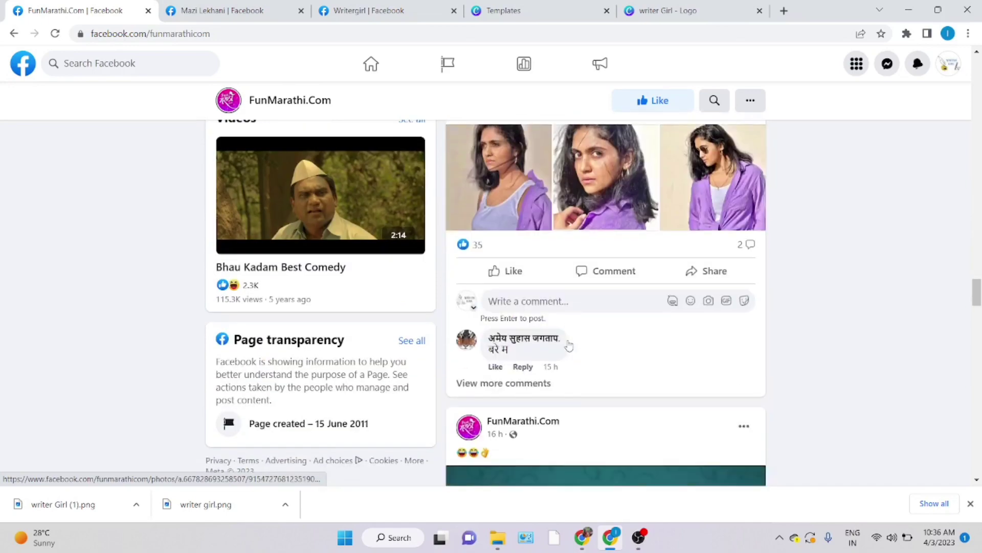
{"action": "scroll", "coordinate": [568, 347], "scroll_direction": "down", "scroll_amount": 13}
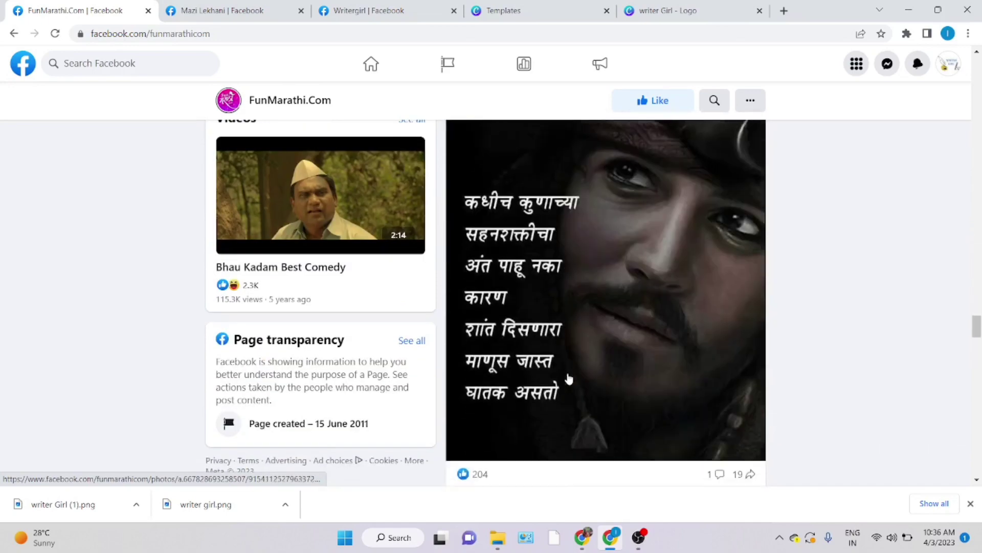
Look through more of FunMarathi.Com's older quote and meme posts, and return to the page's cover.
{"action": "scroll", "coordinate": [518, 363], "scroll_direction": "down", "scroll_amount": 15}
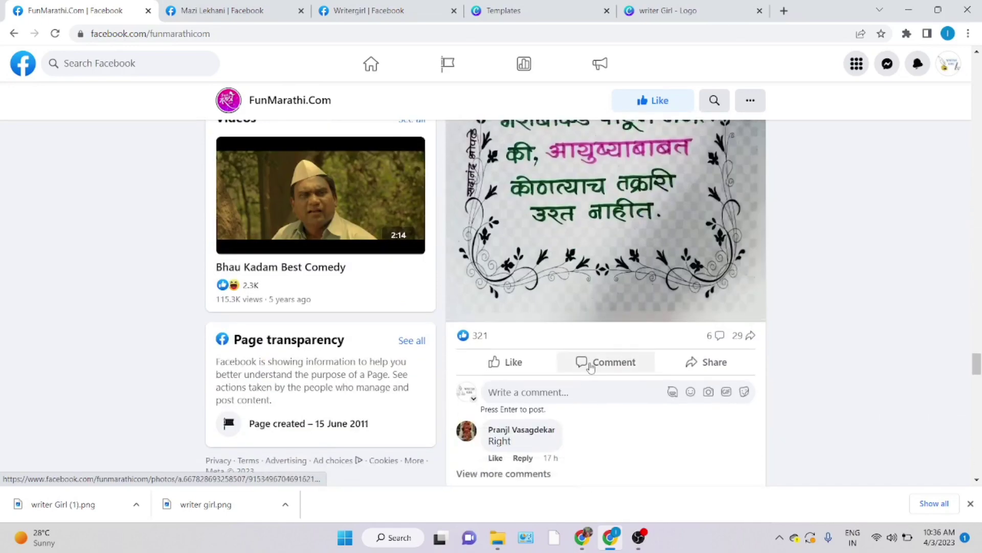
{"action": "scroll", "coordinate": [579, 383], "scroll_direction": "down", "scroll_amount": 15}
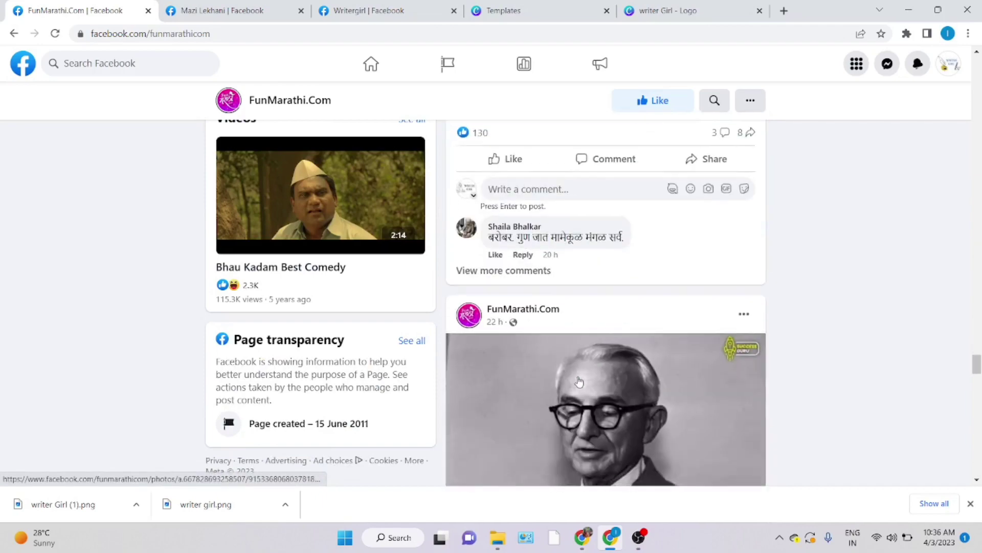
{"action": "scroll", "coordinate": [579, 376], "scroll_direction": "down", "scroll_amount": 8}
{"action": "scroll", "coordinate": [580, 373], "scroll_direction": "up", "scroll_amount": 10}
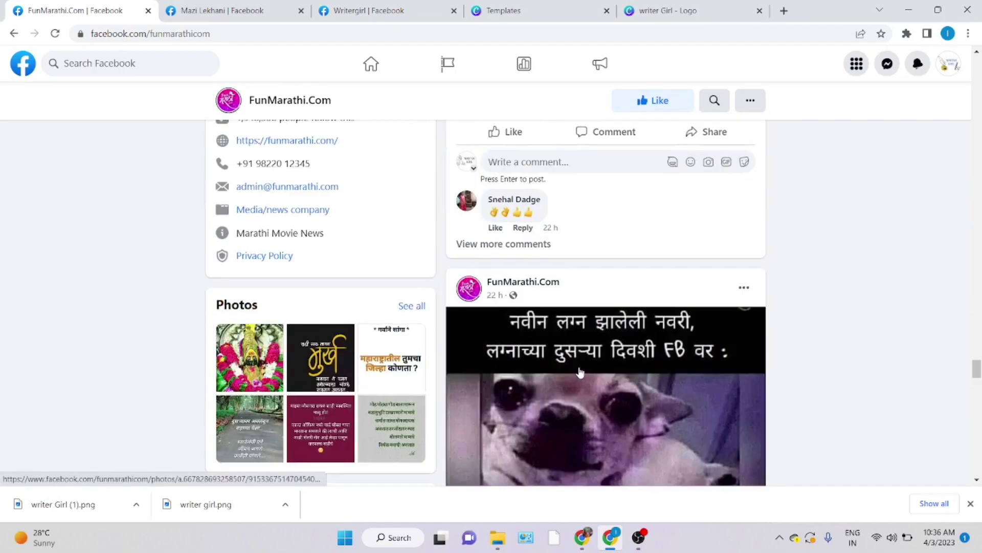
{"action": "scroll", "coordinate": [579, 372], "scroll_direction": "up", "scroll_amount": 15}
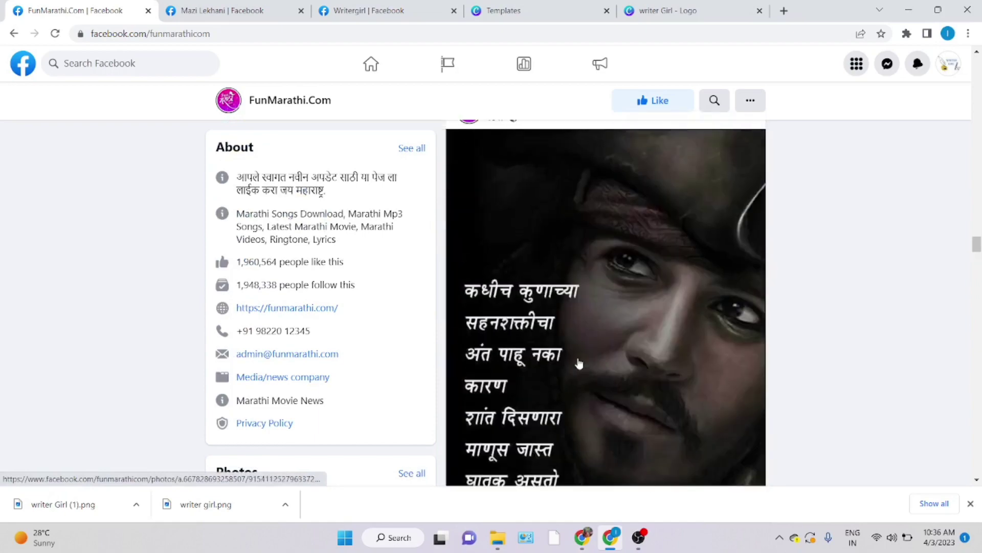
{"action": "scroll", "coordinate": [580, 356], "scroll_direction": "up", "scroll_amount": 15}
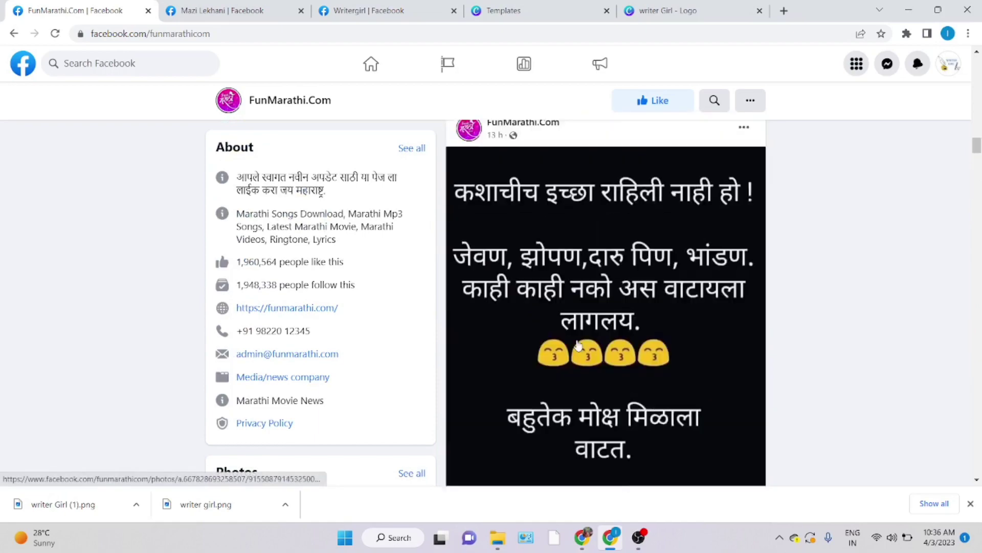
{"action": "scroll", "coordinate": [578, 344], "scroll_direction": "up", "scroll_amount": 15}
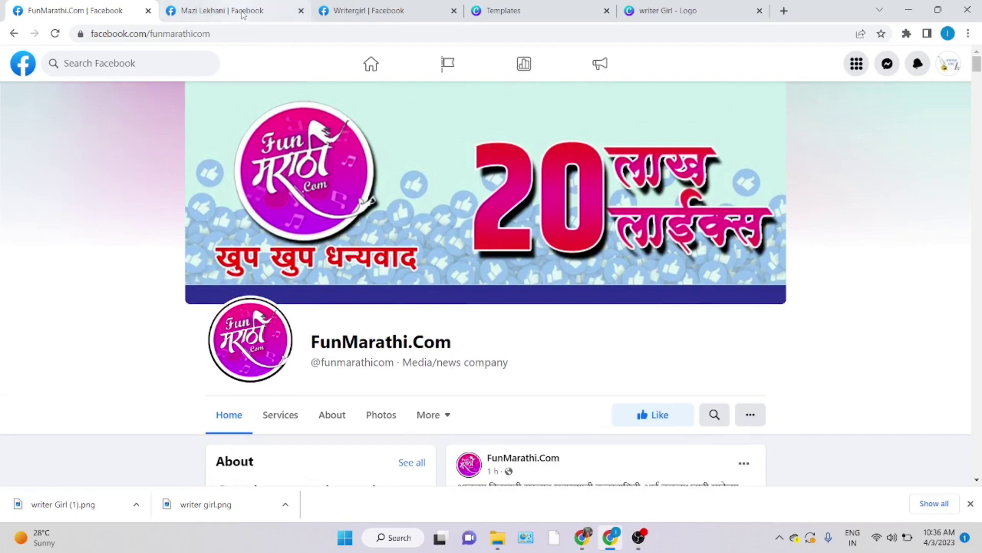
Switch to the Mazi Lekhani Facebook profile and examine its cover, profile picture and intro.
{"action": "left_click", "coordinate": [243, 14]}
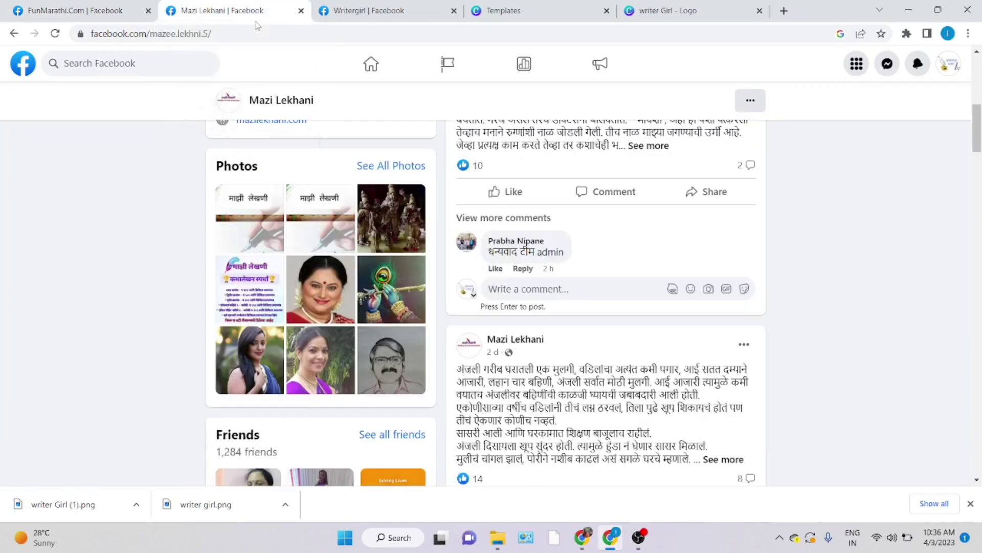
{"action": "scroll", "coordinate": [587, 332], "scroll_direction": "up", "scroll_amount": 10}
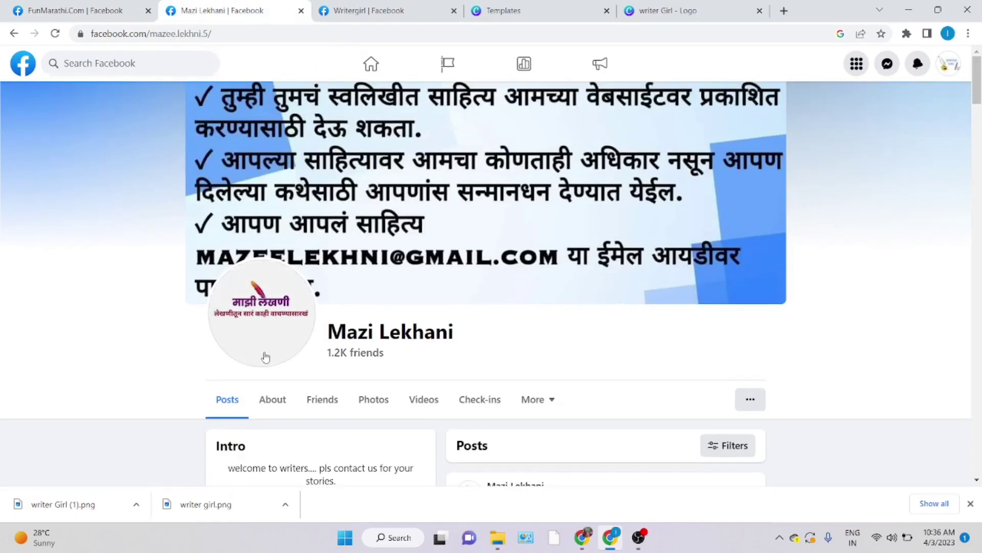
{"action": "scroll", "coordinate": [605, 305], "scroll_direction": "down", "scroll_amount": 6}
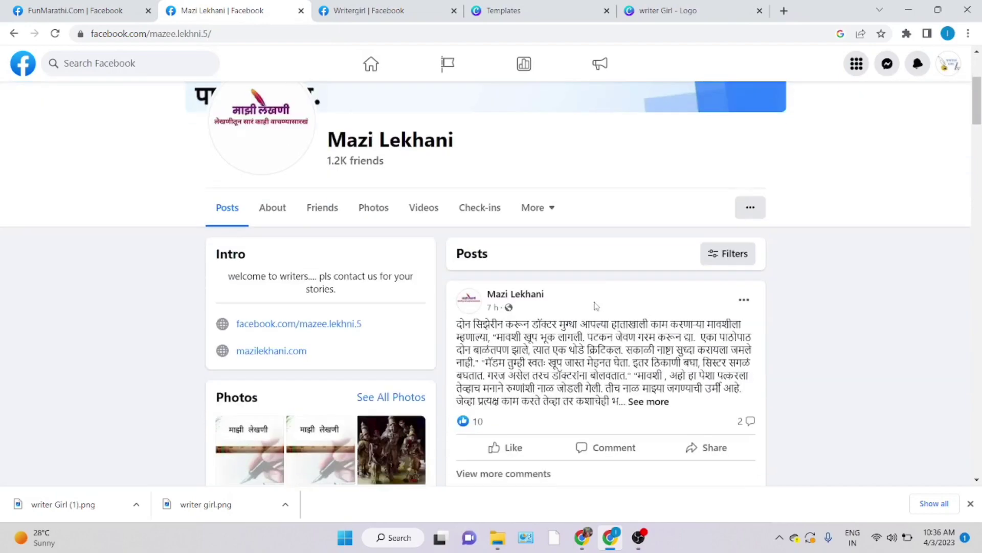
Expand the newest Mazi Lekhani story post and examine its text, website link and closing credits.
{"action": "left_click", "coordinate": [649, 274]}
{"action": "scroll", "coordinate": [649, 275], "scroll_direction": "down", "scroll_amount": 3}
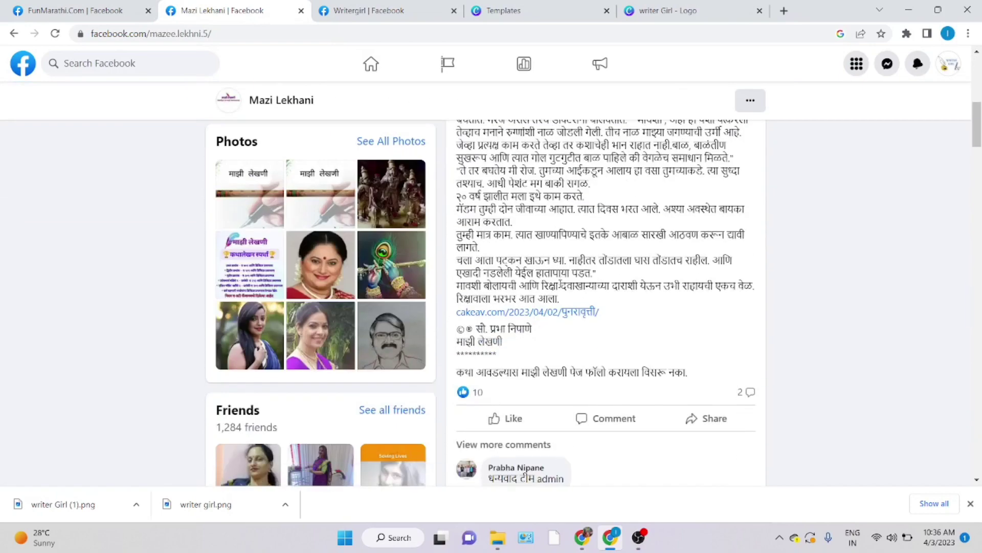
{"action": "scroll", "coordinate": [546, 343], "scroll_direction": "down", "scroll_amount": 2}
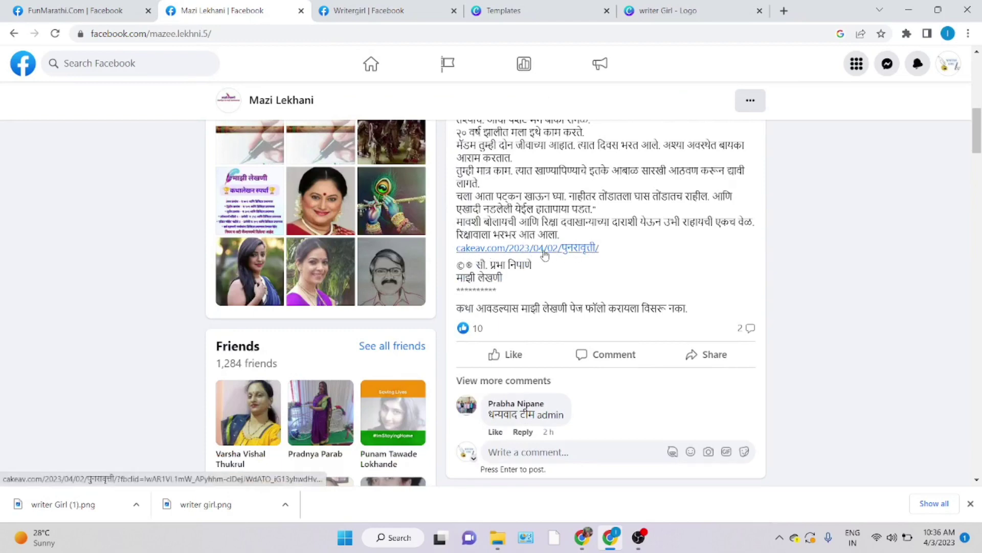
{"action": "scroll", "coordinate": [551, 255], "scroll_direction": "up", "scroll_amount": 3}
{"action": "left_click_drag", "start_coordinate": [491, 158], "coordinate": [597, 336]}
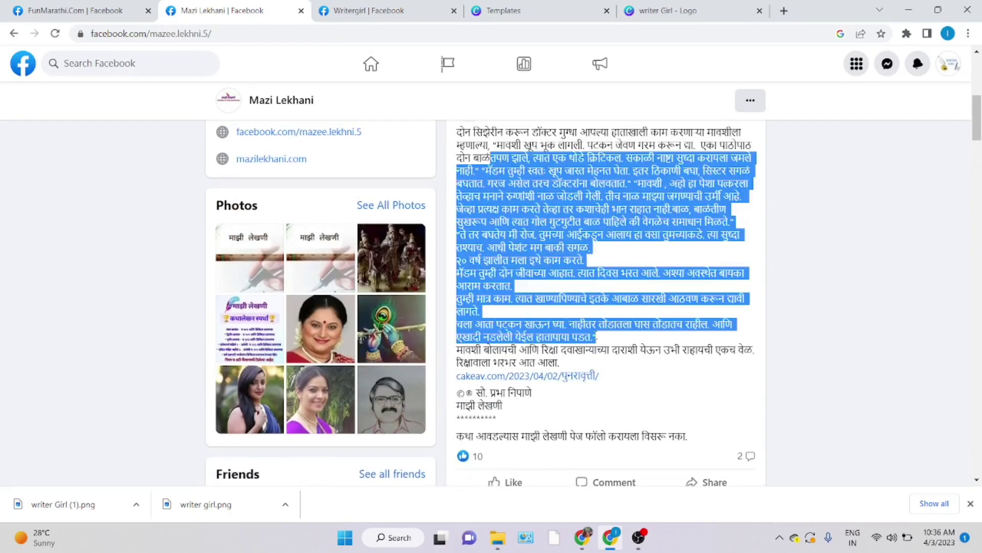
{"action": "left_click", "coordinate": [608, 337]}
{"action": "scroll", "coordinate": [562, 333], "scroll_direction": "down", "scroll_amount": 1}
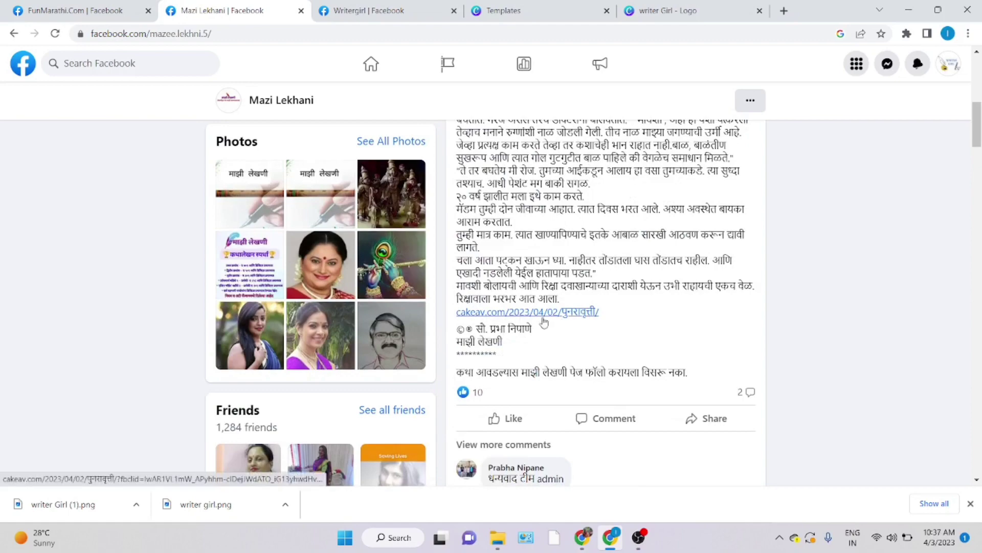
{"action": "scroll", "coordinate": [544, 322], "scroll_direction": "down", "scroll_amount": 5}
{"action": "left_click", "coordinate": [716, 303]}
{"action": "scroll", "coordinate": [614, 333], "scroll_direction": "down", "scroll_amount": 8}
{"action": "scroll", "coordinate": [523, 357], "scroll_direction": "down", "scroll_amount": 2}
{"action": "scroll", "coordinate": [841, 281], "scroll_direction": "up", "scroll_amount": 12}
{"action": "scroll", "coordinate": [843, 281], "scroll_direction": "up", "scroll_amount": 15}
{"action": "scroll", "coordinate": [285, 333], "scroll_direction": "down", "scroll_amount": 4}
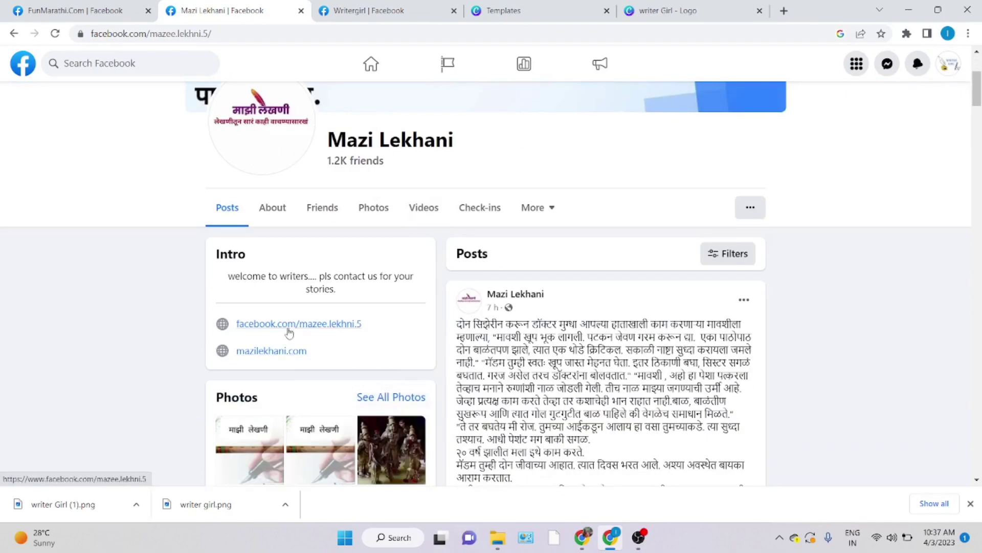
{"action": "left_click", "coordinate": [315, 211]}
{"action": "left_click", "coordinate": [268, 207]}
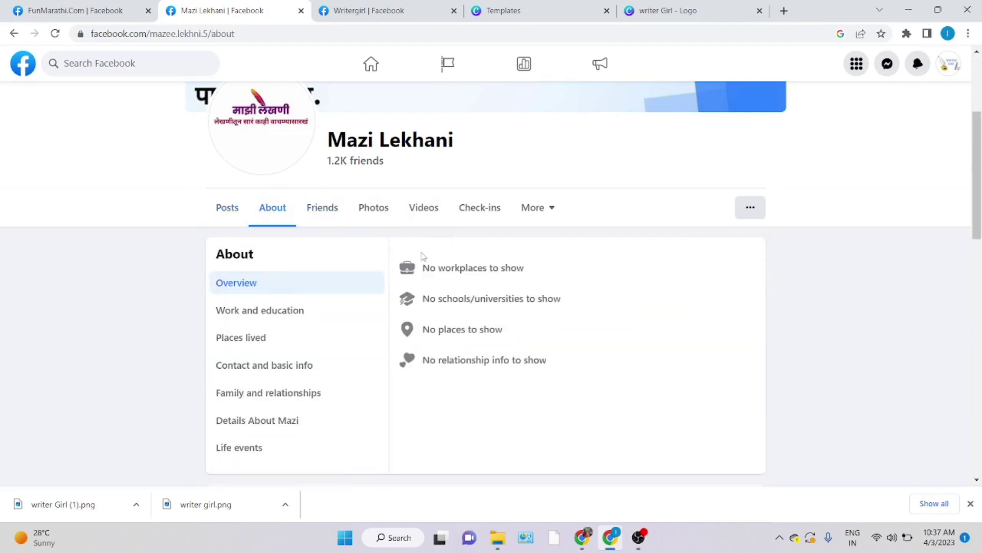
{"action": "left_click", "coordinate": [417, 218]}
{"action": "left_click", "coordinate": [472, 211]}
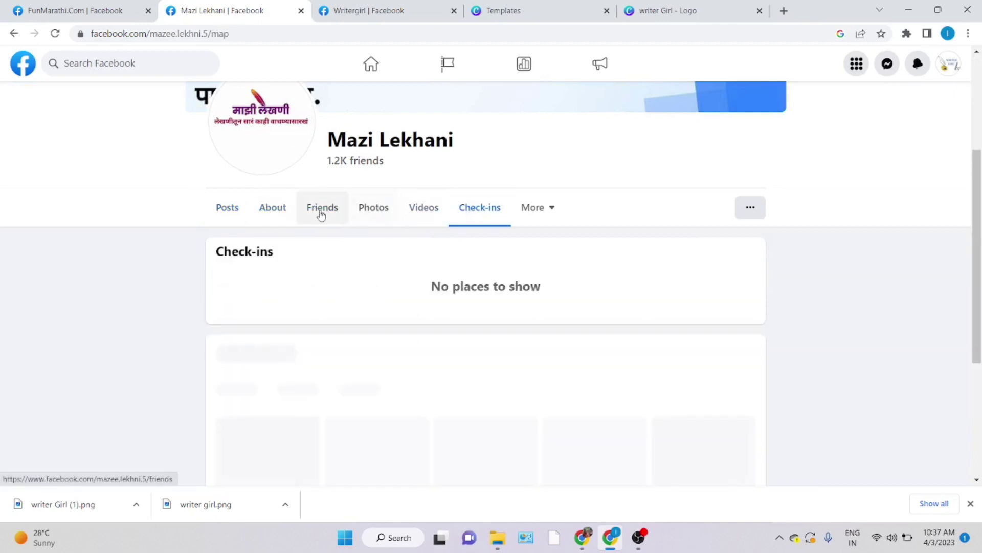
{"action": "left_click", "coordinate": [321, 211]}
Switch back to the Writergirl page and review its branding and page health section.
{"action": "left_click", "coordinate": [386, 11]}
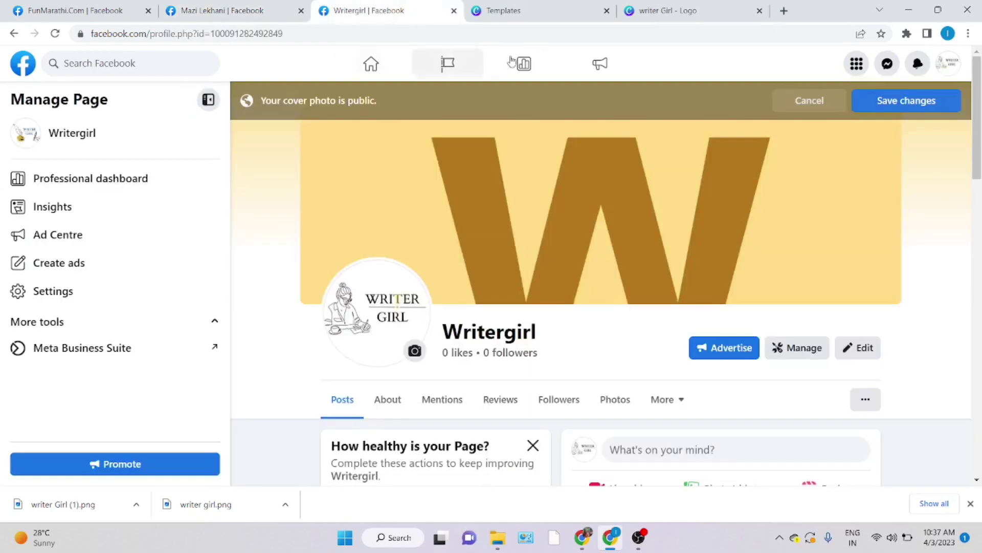
{"action": "scroll", "coordinate": [197, 346], "scroll_direction": "down", "scroll_amount": 2}
{"action": "scroll", "coordinate": [197, 346], "scroll_direction": "down", "scroll_amount": 1}
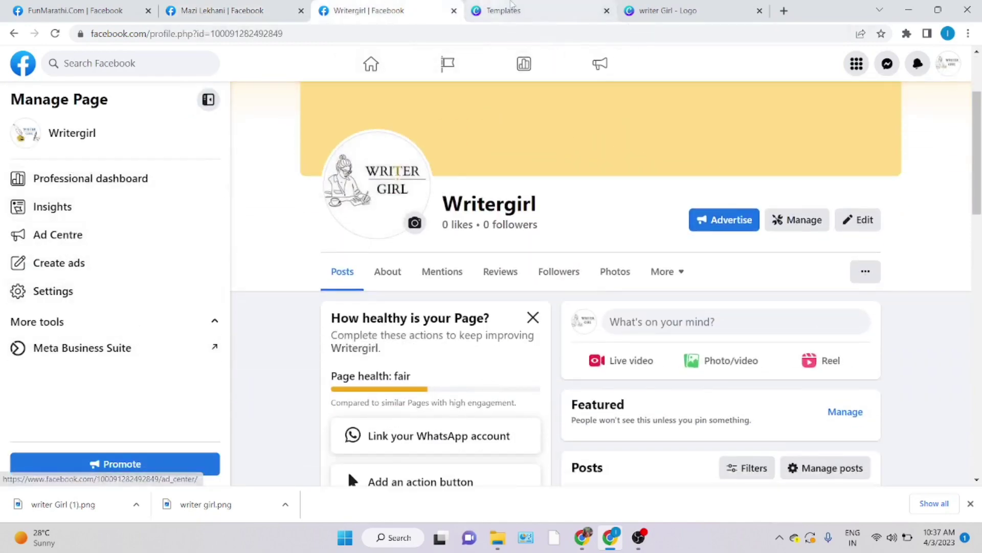
Switch to Creator Studio and review the Meta Business Suite replacement notice and the page's monetisation status.
{"action": "left_click", "coordinate": [583, 538]}
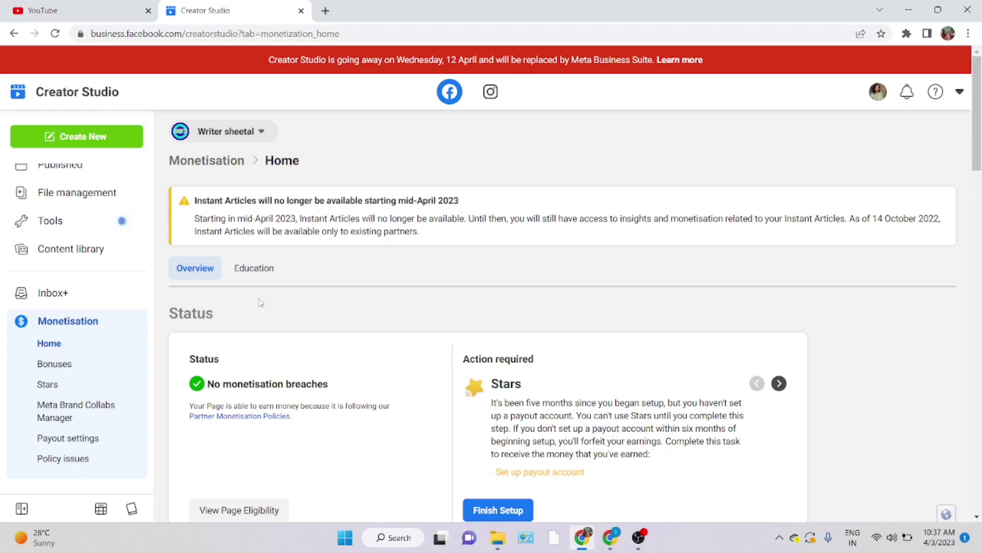
{"action": "scroll", "coordinate": [44, 213], "scroll_direction": "up", "scroll_amount": 3}
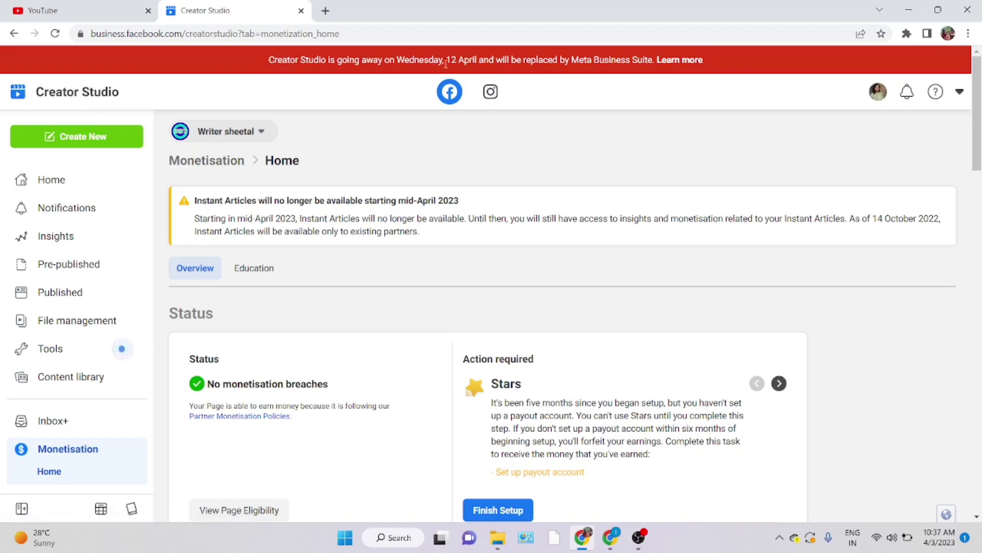
{"action": "left_click_drag", "start_coordinate": [565, 60], "coordinate": [638, 56]}
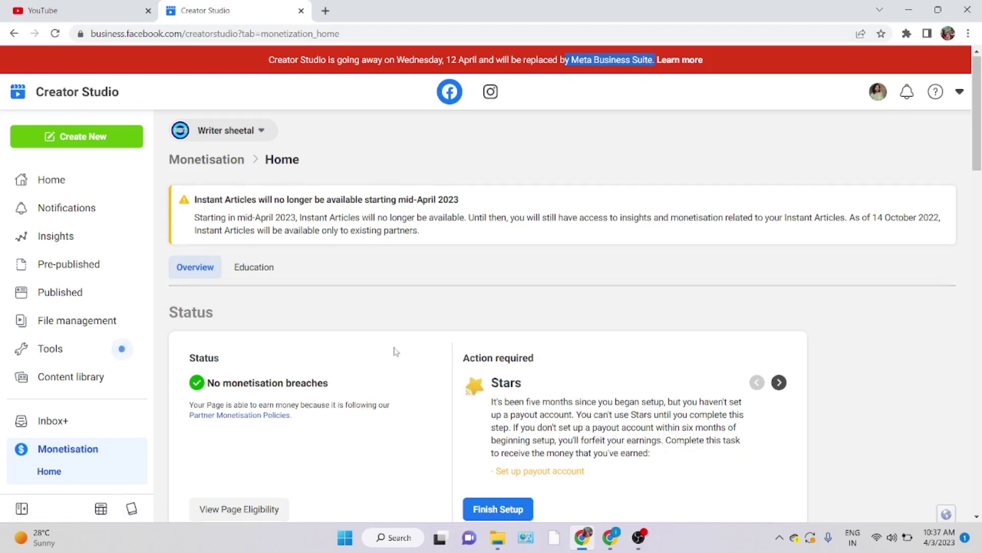
{"action": "scroll", "coordinate": [395, 351], "scroll_direction": "down", "scroll_amount": 1}
{"action": "scroll", "coordinate": [389, 364], "scroll_direction": "up", "scroll_amount": 1}
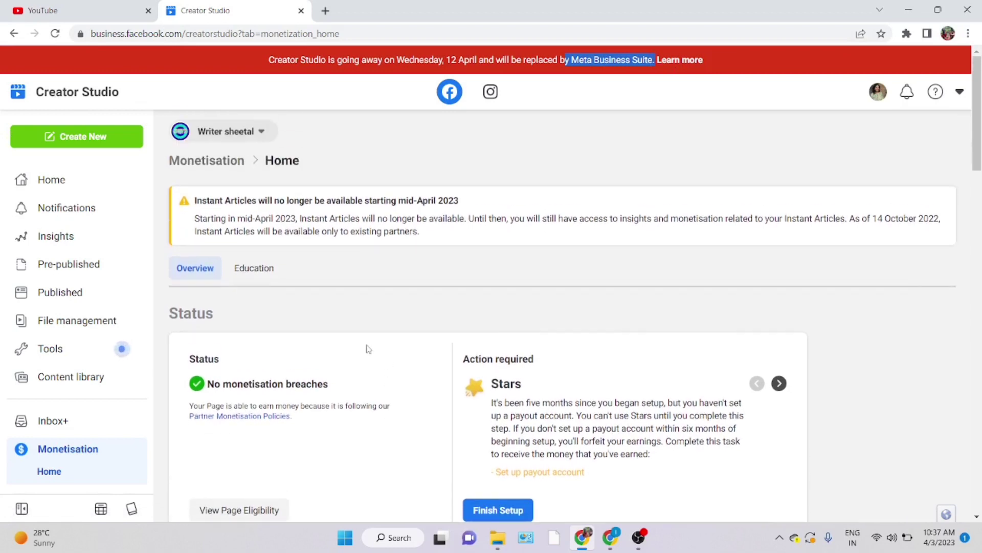
{"action": "scroll", "coordinate": [368, 348], "scroll_direction": "down", "scroll_amount": 1}
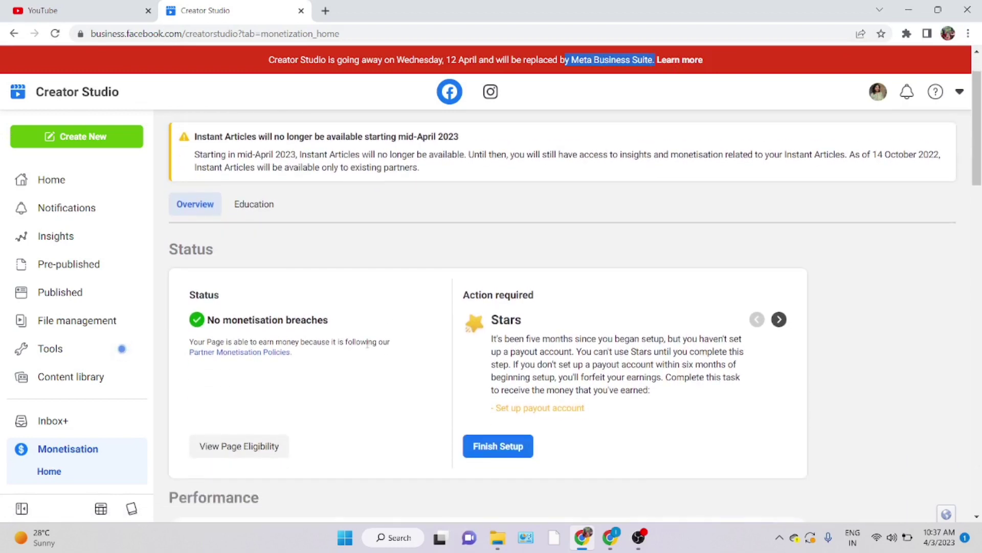
Open Creator Studio's home overview and examine the recent posts, estimated earnings and insights summaries.
{"action": "left_click", "coordinate": [39, 188]}
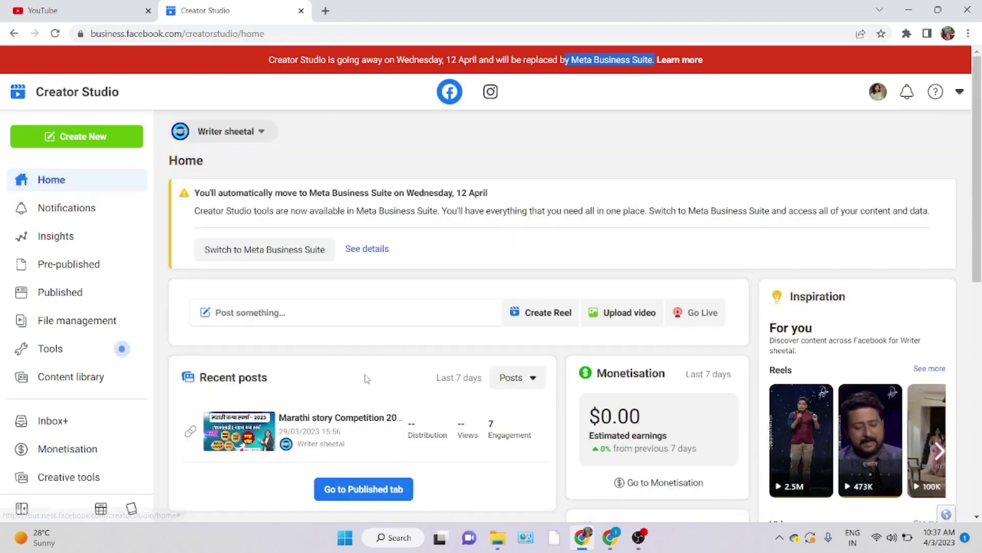
{"action": "scroll", "coordinate": [366, 379], "scroll_direction": "down", "scroll_amount": 2}
{"action": "scroll", "coordinate": [563, 303], "scroll_direction": "down", "scroll_amount": 1}
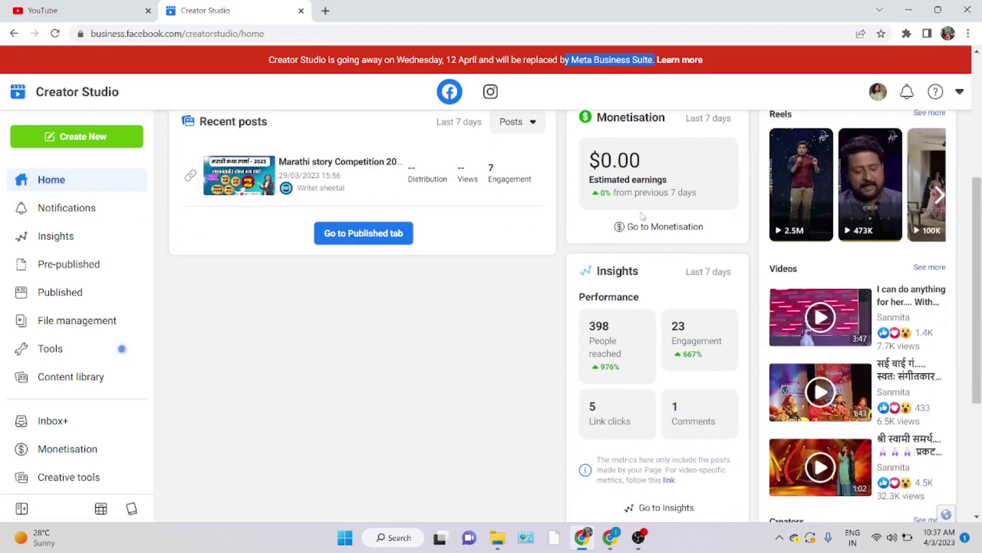
{"action": "scroll", "coordinate": [628, 364], "scroll_direction": "up", "scroll_amount": 4}
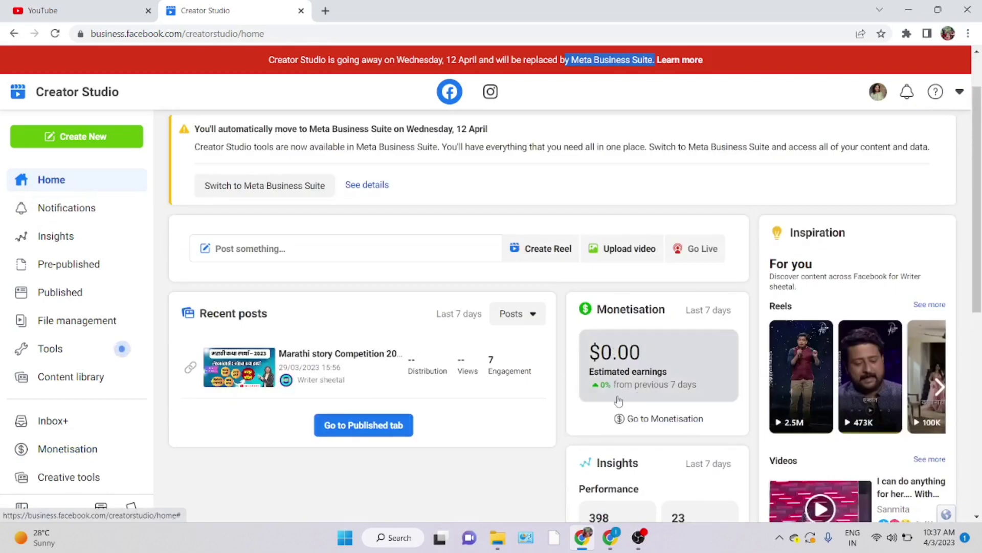
{"action": "scroll", "coordinate": [635, 400], "scroll_direction": "down", "scroll_amount": 1}
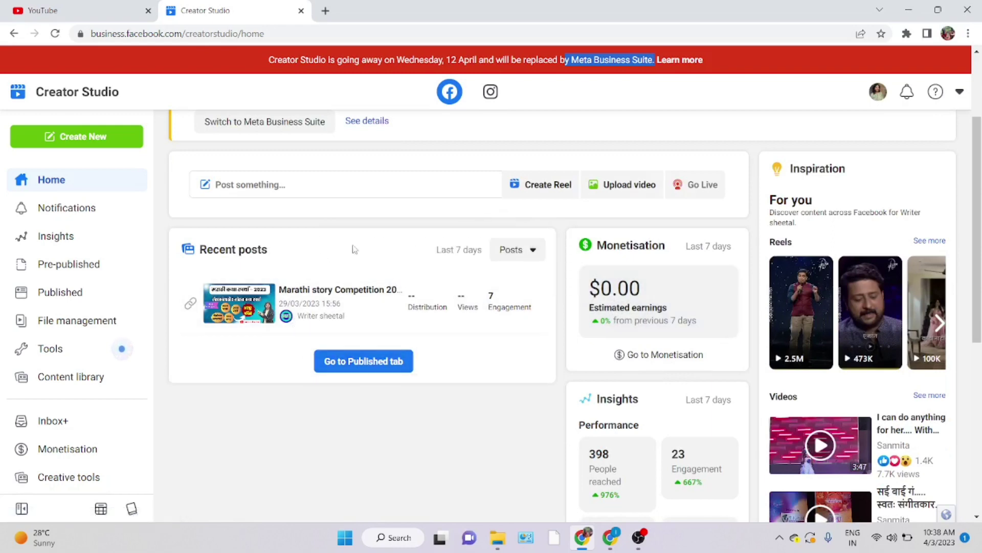
Open the full list of published posts from the recent posts summary and look through its entries.
{"action": "left_click", "coordinate": [245, 250]}
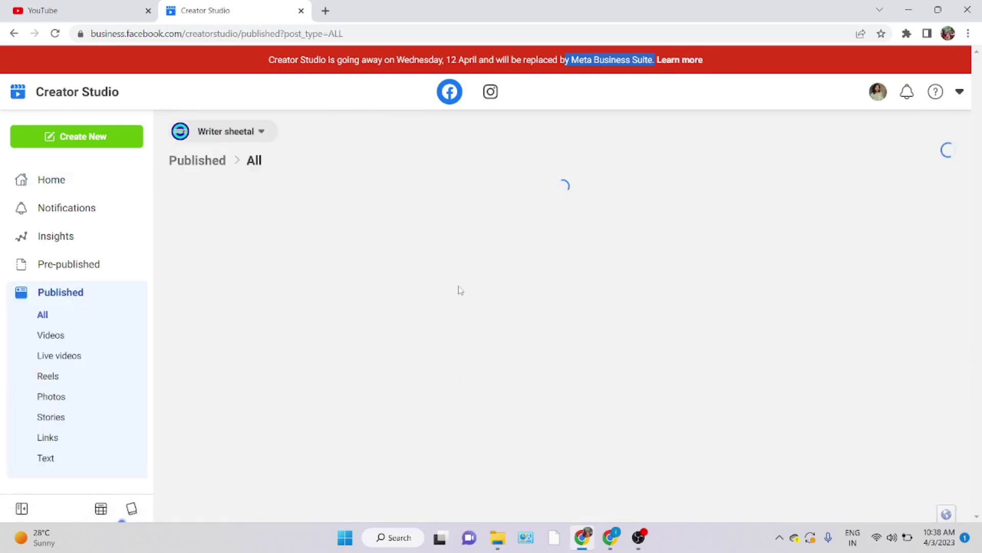
{"action": "scroll", "coordinate": [434, 332], "scroll_direction": "down", "scroll_amount": 4}
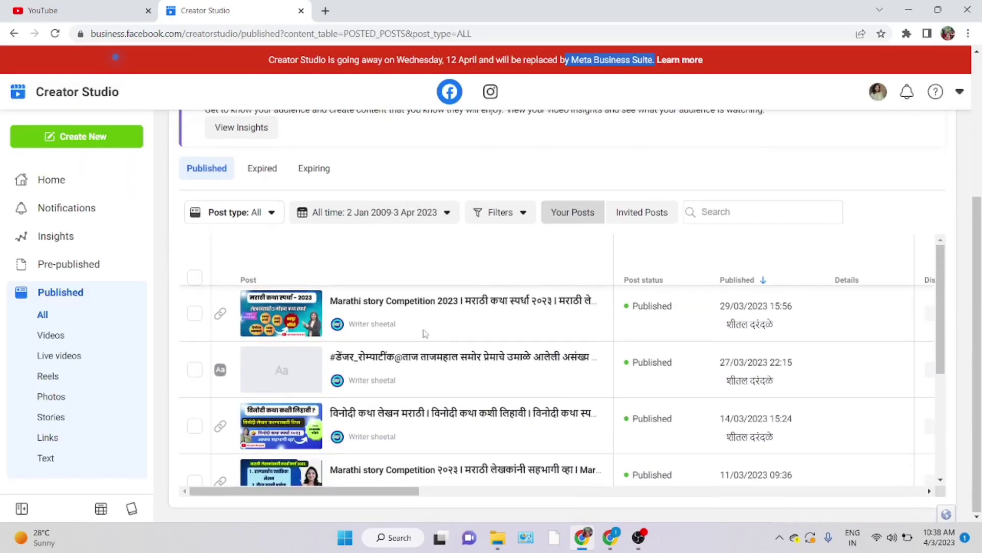
{"action": "scroll", "coordinate": [847, 318], "scroll_direction": "down", "scroll_amount": 5}
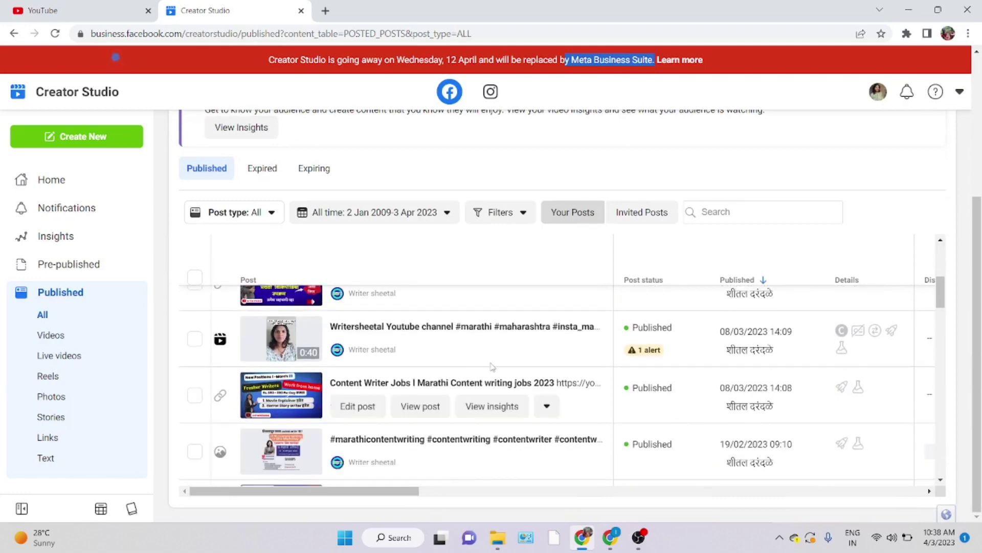
{"action": "scroll", "coordinate": [491, 365], "scroll_direction": "down", "scroll_amount": 5}
{"action": "scroll", "coordinate": [497, 419], "scroll_direction": "up", "scroll_amount": 6}
{"action": "scroll", "coordinate": [498, 418], "scroll_direction": "up", "scroll_amount": 6}
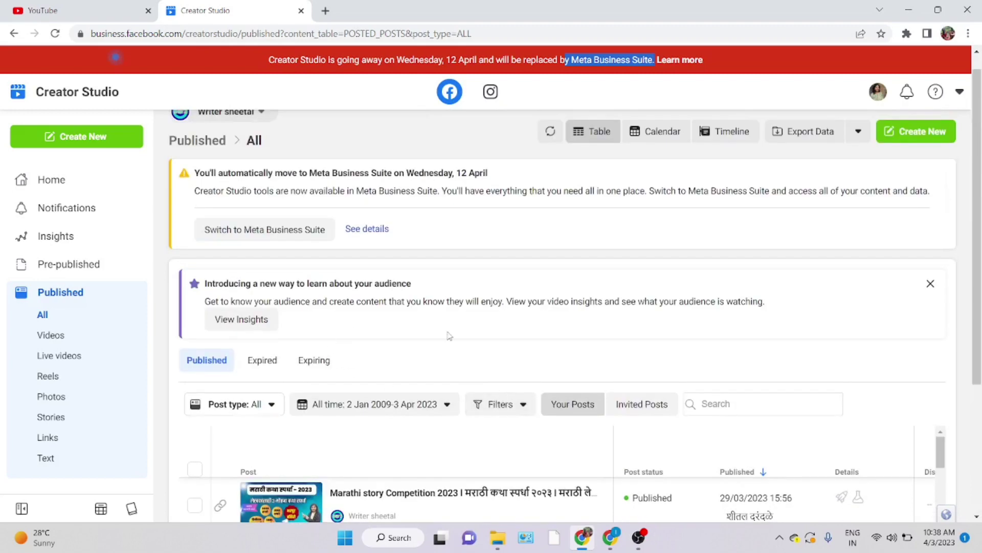
Open the page's Insights and examine the video performance metrics, the minutes-viewed chart and the top videos section.
{"action": "left_click", "coordinate": [71, 244]}
{"action": "scroll", "coordinate": [412, 330], "scroll_direction": "down", "scroll_amount": 2}
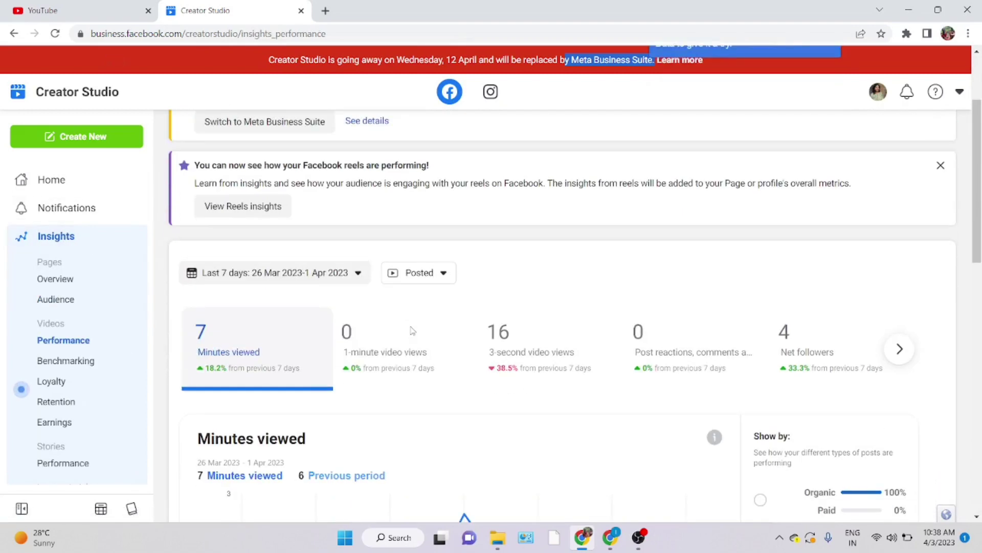
{"action": "scroll", "coordinate": [413, 330], "scroll_direction": "down", "scroll_amount": 2}
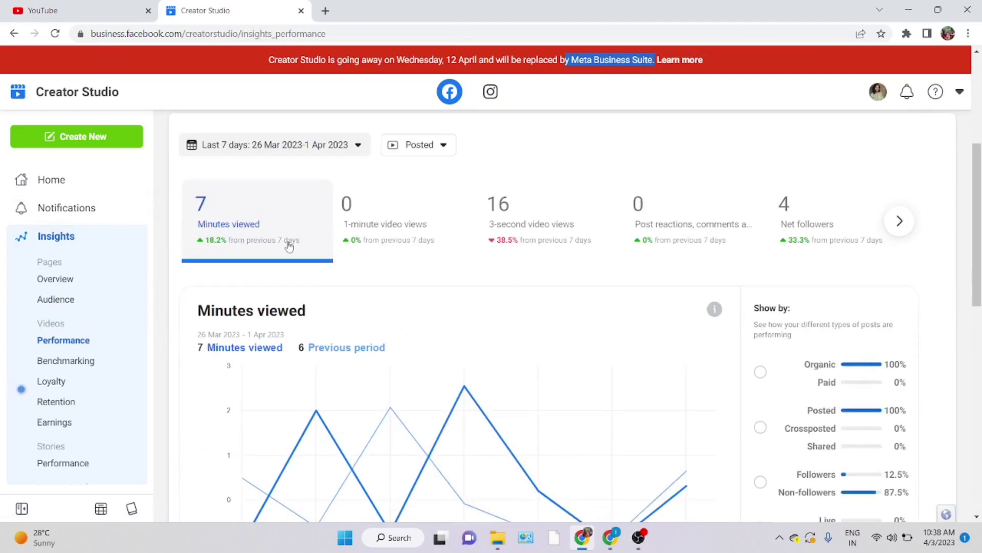
{"action": "scroll", "coordinate": [514, 315], "scroll_direction": "down", "scroll_amount": 2}
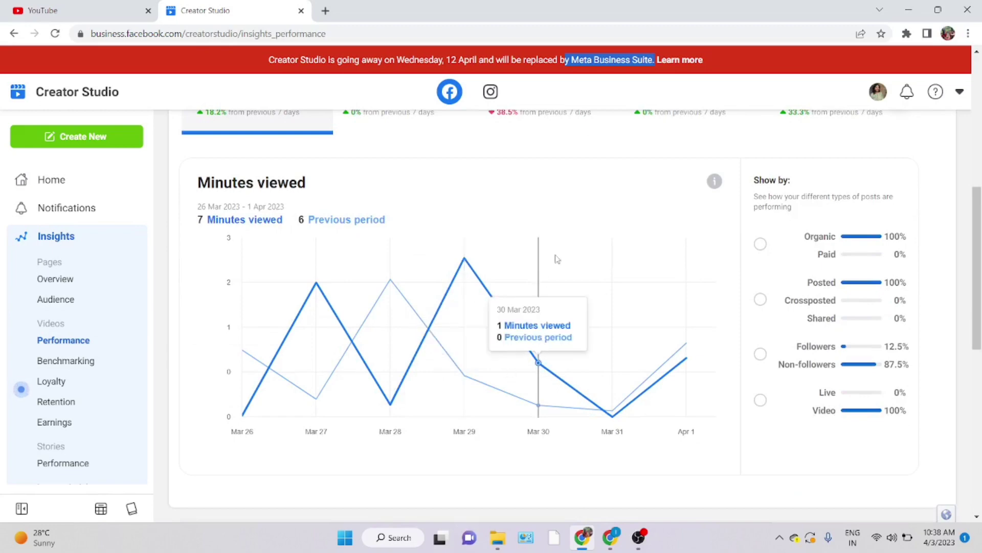
{"action": "scroll", "coordinate": [639, 365], "scroll_direction": "down", "scroll_amount": 1}
{"action": "scroll", "coordinate": [511, 345], "scroll_direction": "down", "scroll_amount": 5}
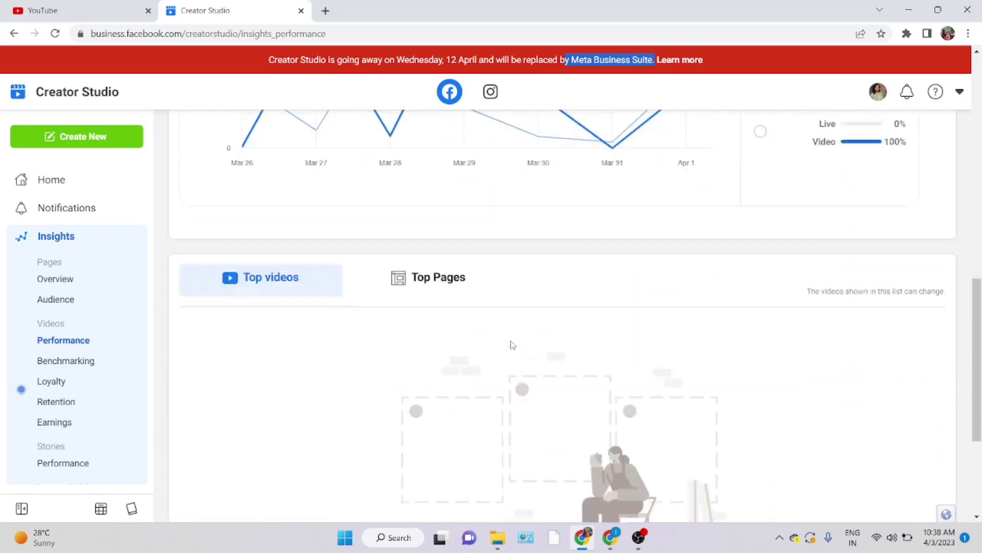
Leave the Insights for the home overview, open the Monetisation home and review the page's status and required Stars action.
{"action": "scroll", "coordinate": [504, 355], "scroll_direction": "up", "scroll_amount": 4}
{"action": "scroll", "coordinate": [506, 355], "scroll_direction": "up", "scroll_amount": 5}
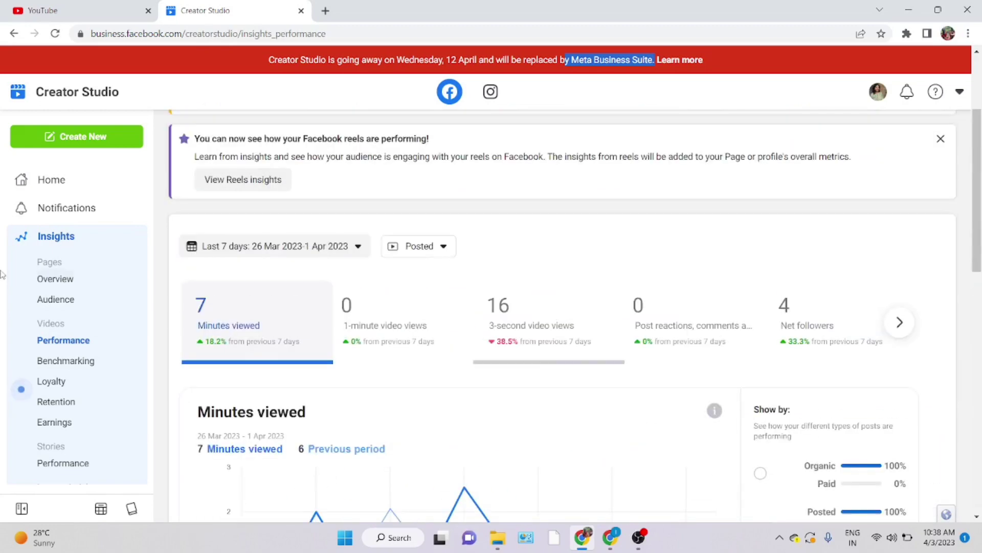
{"action": "left_click", "coordinate": [47, 190]}
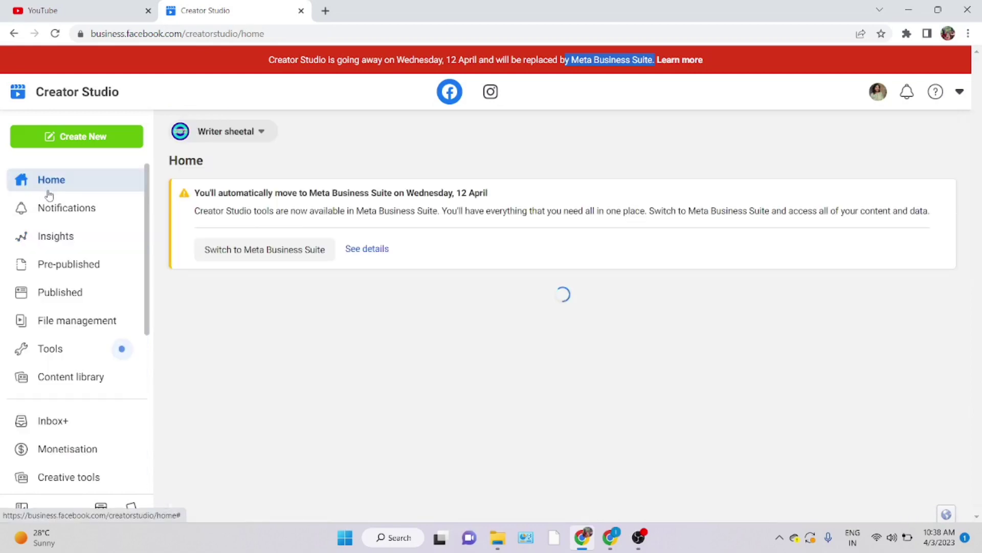
{"action": "scroll", "coordinate": [101, 343], "scroll_direction": "down", "scroll_amount": 1}
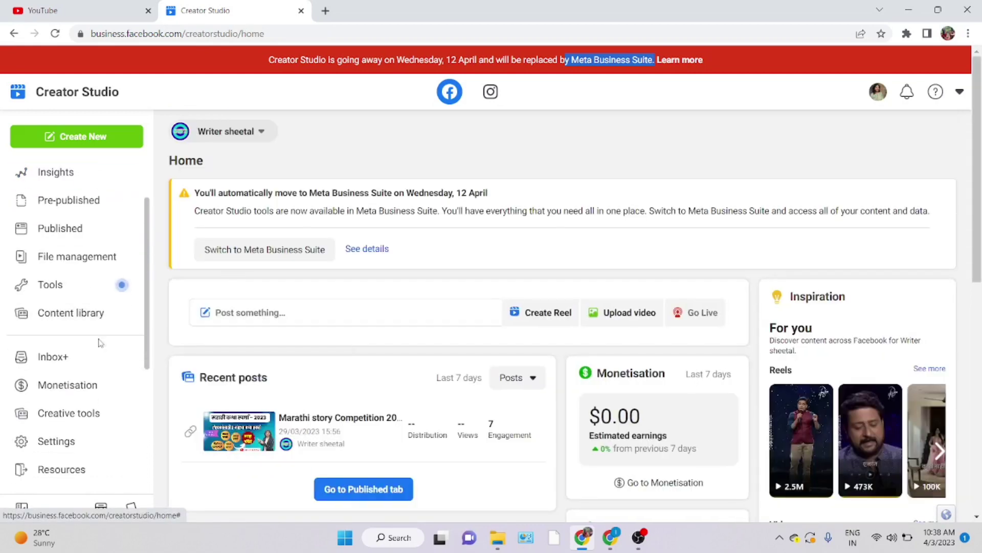
{"action": "left_click", "coordinate": [53, 388]}
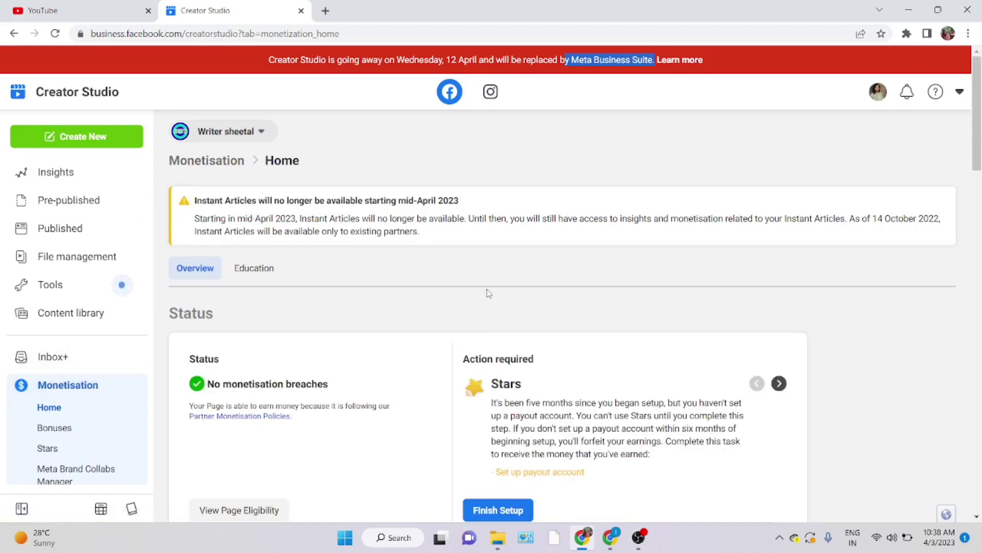
{"action": "scroll", "coordinate": [461, 295], "scroll_direction": "down", "scroll_amount": 1}
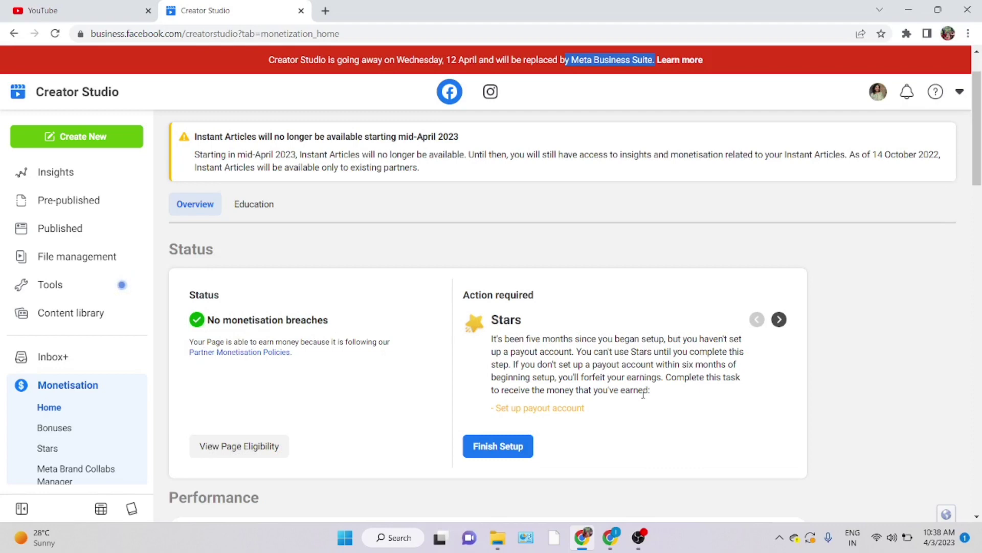
Open the Stars payout account setup for the page, view the available payout account choices, and cancel the setup.
{"action": "left_click", "coordinate": [517, 450]}
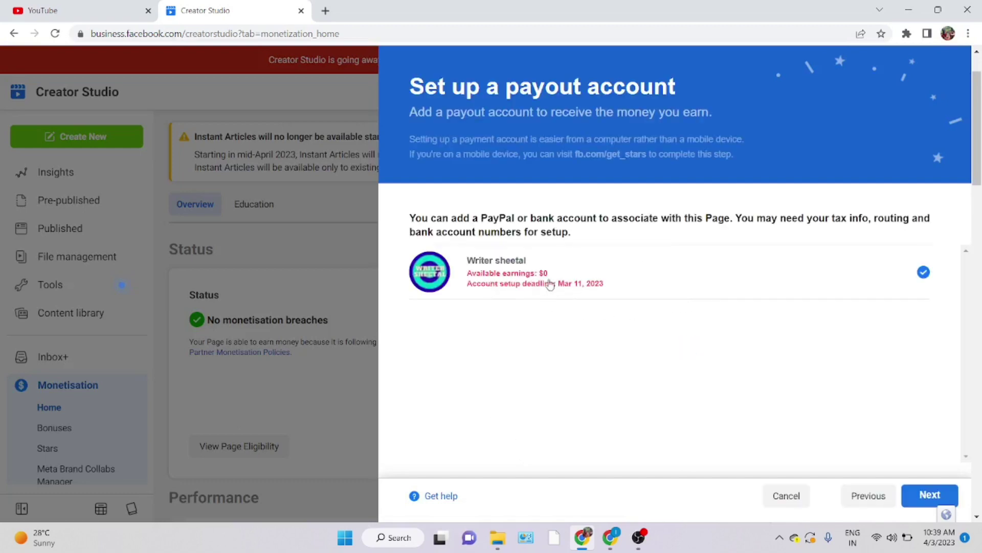
{"action": "left_click", "coordinate": [920, 498]}
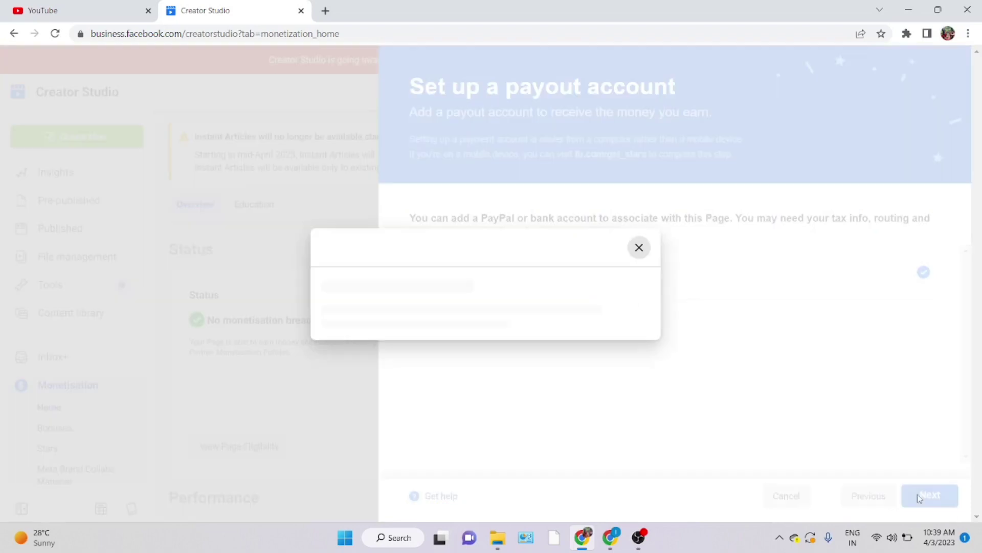
{"action": "left_click", "coordinate": [537, 219]}
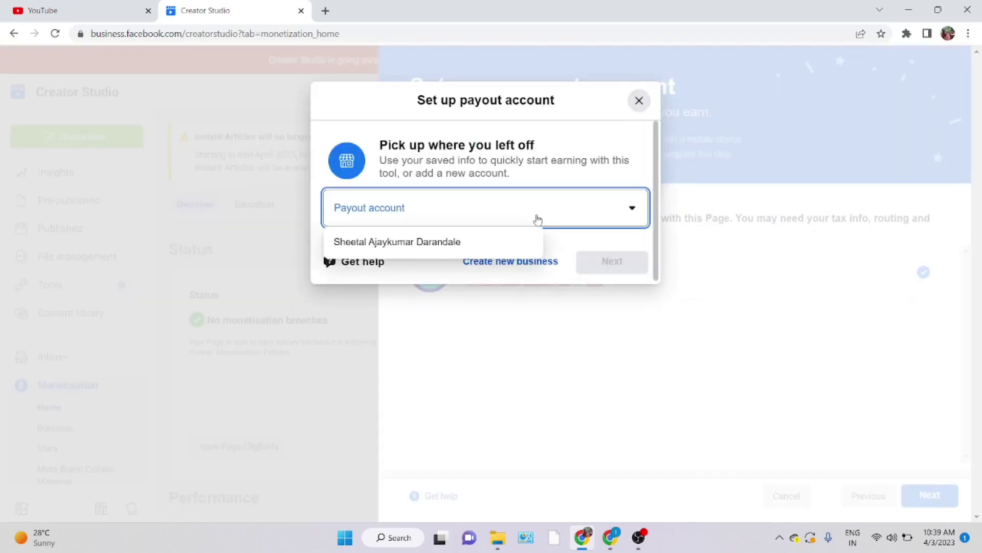
{"action": "key", "text": "Escape"}
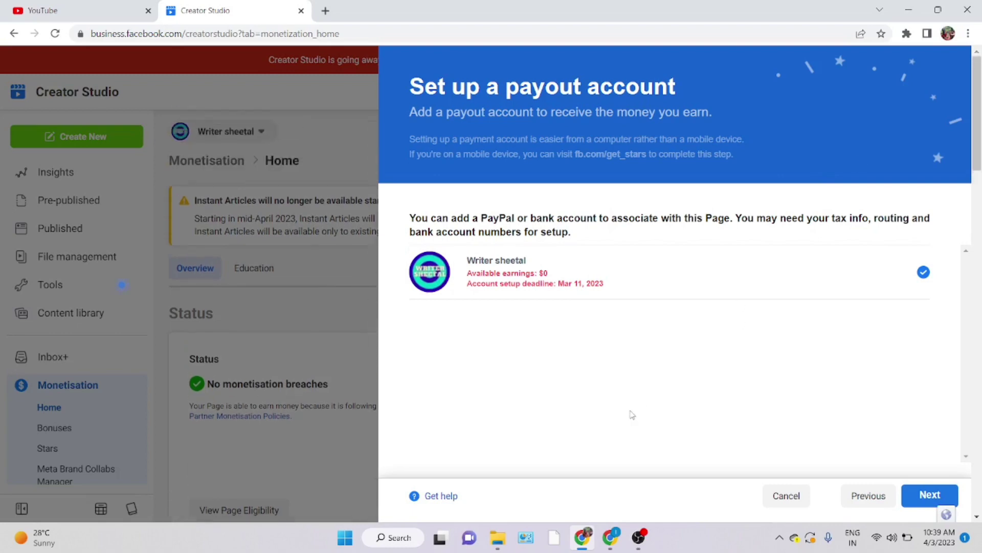
{"action": "left_click", "coordinate": [786, 495]}
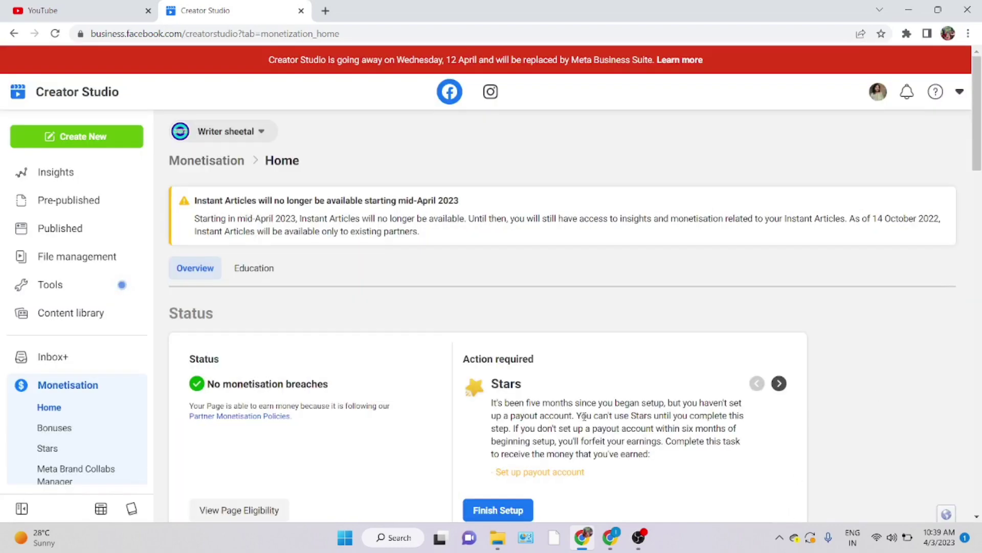
Review the monetisation status text, the estimated earnings breakdown and the Stars metrics on the Monetisation home.
{"action": "scroll", "coordinate": [576, 412], "scroll_direction": "down", "scroll_amount": 1}
{"action": "left_click_drag", "start_coordinate": [613, 448], "coordinate": [242, 336]}
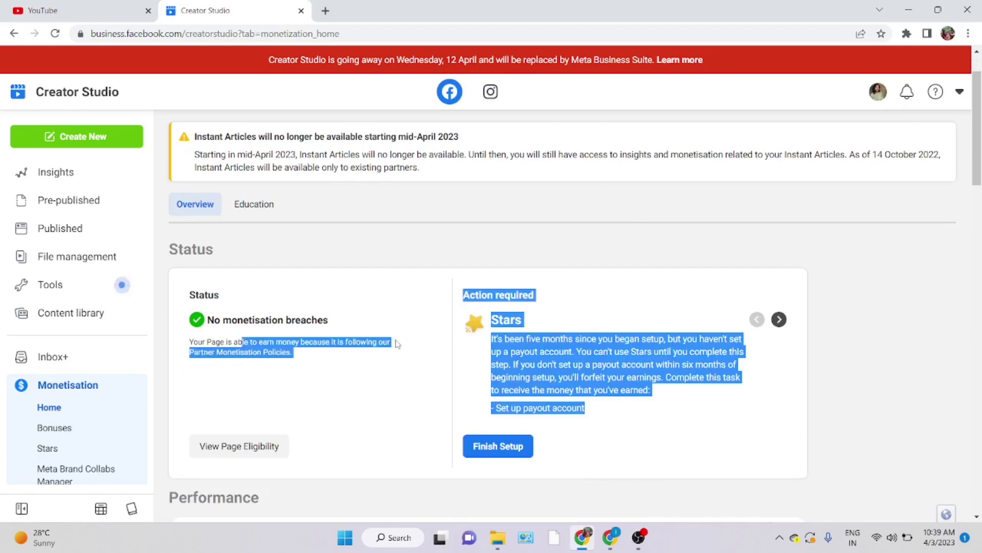
{"action": "left_click", "coordinate": [583, 349]}
{"action": "scroll", "coordinate": [573, 364], "scroll_direction": "down", "scroll_amount": 1}
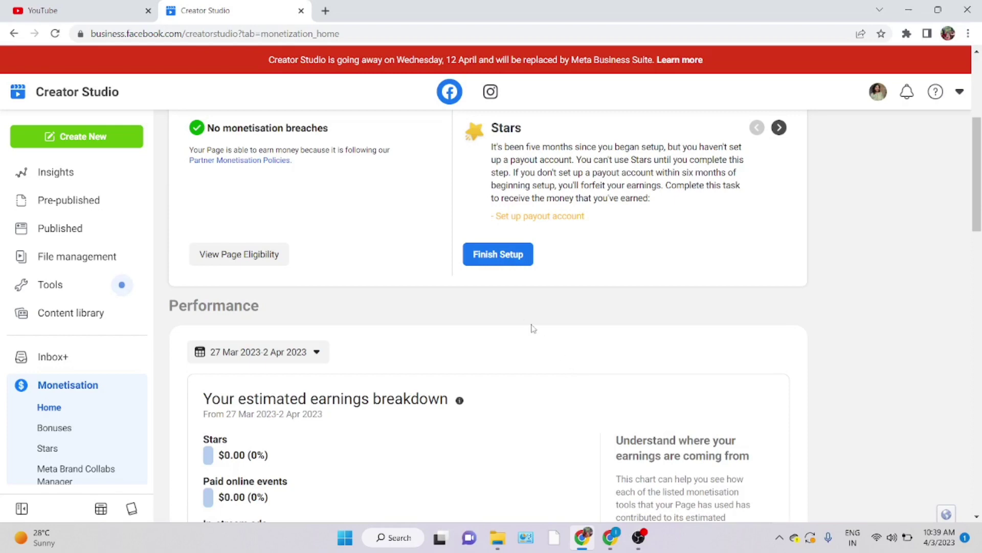
{"action": "scroll", "coordinate": [529, 305], "scroll_direction": "down", "scroll_amount": 4}
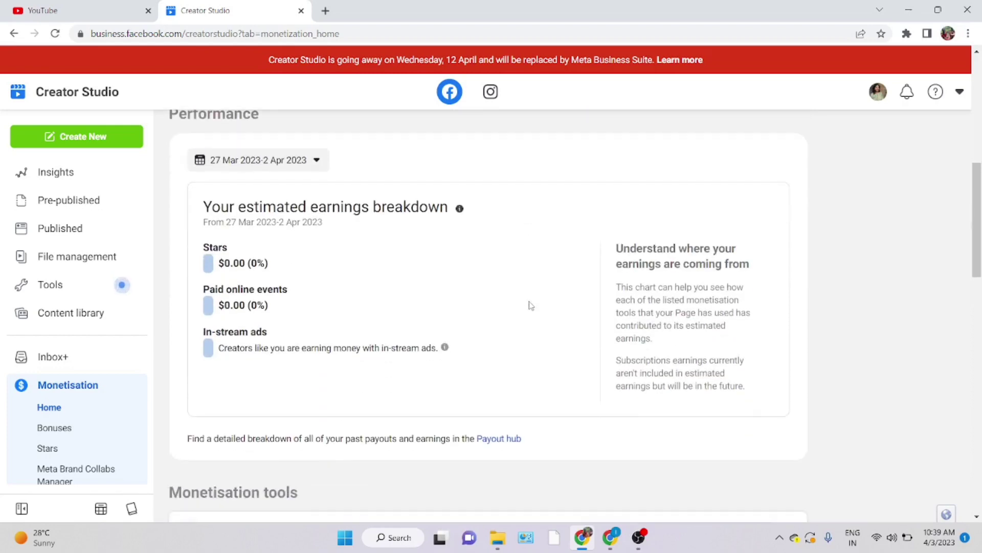
{"action": "scroll", "coordinate": [530, 305], "scroll_direction": "down", "scroll_amount": 6}
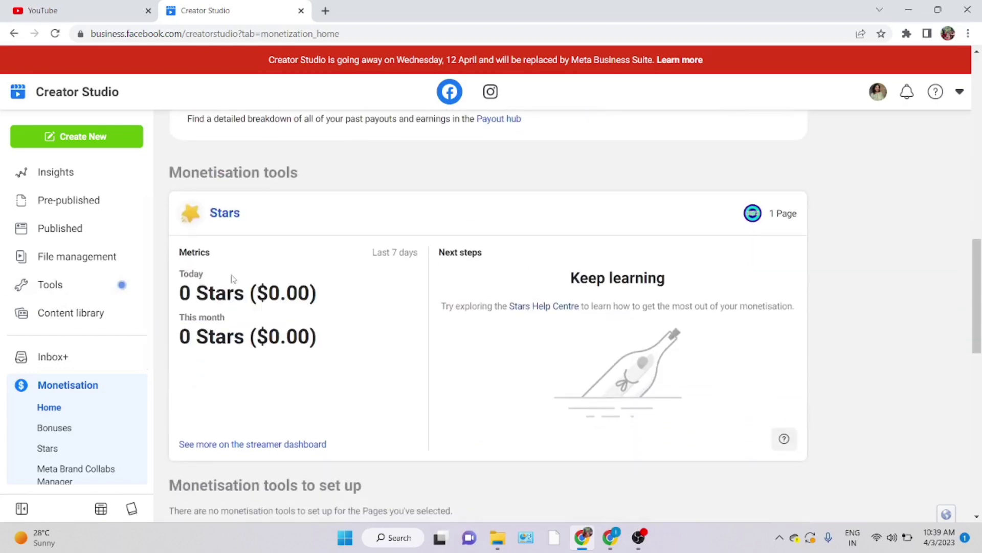
Examine the in-stream ads for on-demand tool and its eligibility requirements, including the follower threshold.
{"action": "scroll", "coordinate": [240, 276], "scroll_direction": "down", "scroll_amount": 6}
{"action": "left_click_drag", "start_coordinate": [179, 265], "coordinate": [276, 279]}
{"action": "left_click", "coordinate": [359, 350]}
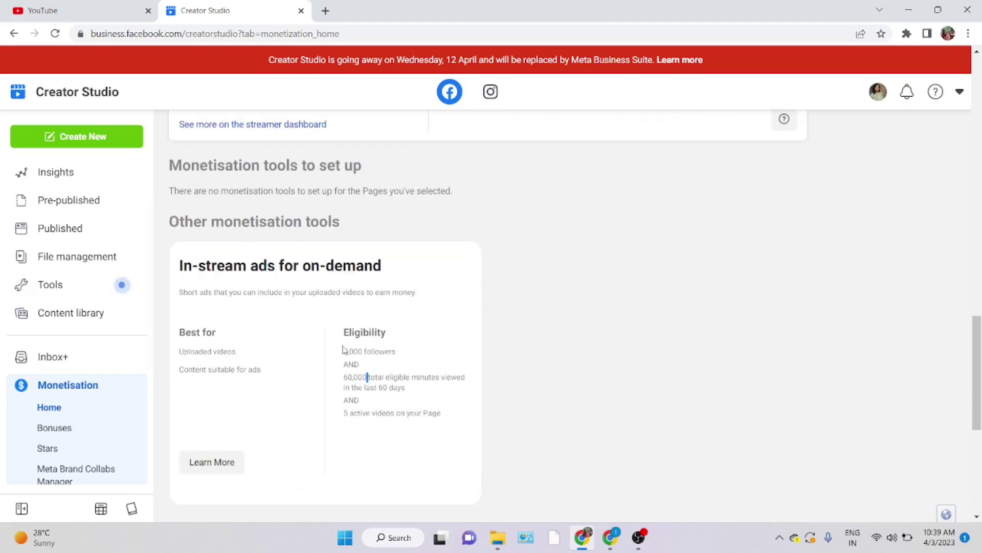
{"action": "left_click_drag", "start_coordinate": [337, 354], "coordinate": [395, 347]}
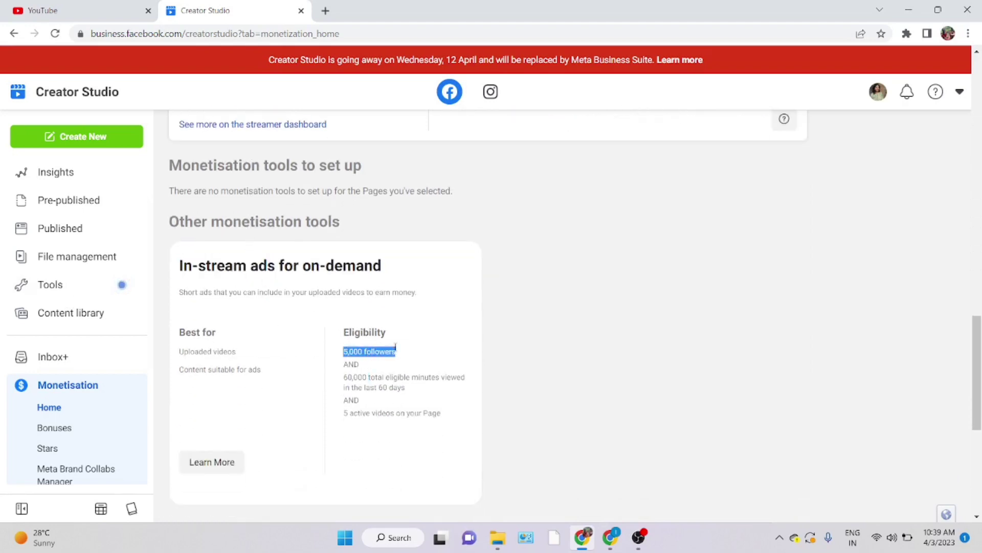
{"action": "scroll", "coordinate": [394, 346], "scroll_direction": "up", "scroll_amount": 7}
{"action": "scroll", "coordinate": [386, 345], "scroll_direction": "down", "scroll_amount": 6}
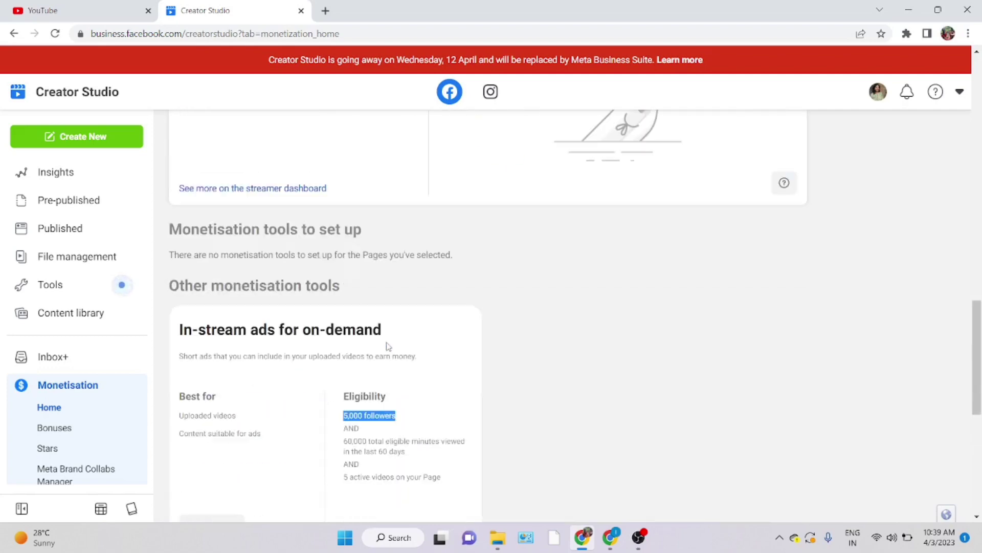
{"action": "scroll", "coordinate": [268, 379], "scroll_direction": "down", "scroll_amount": 1}
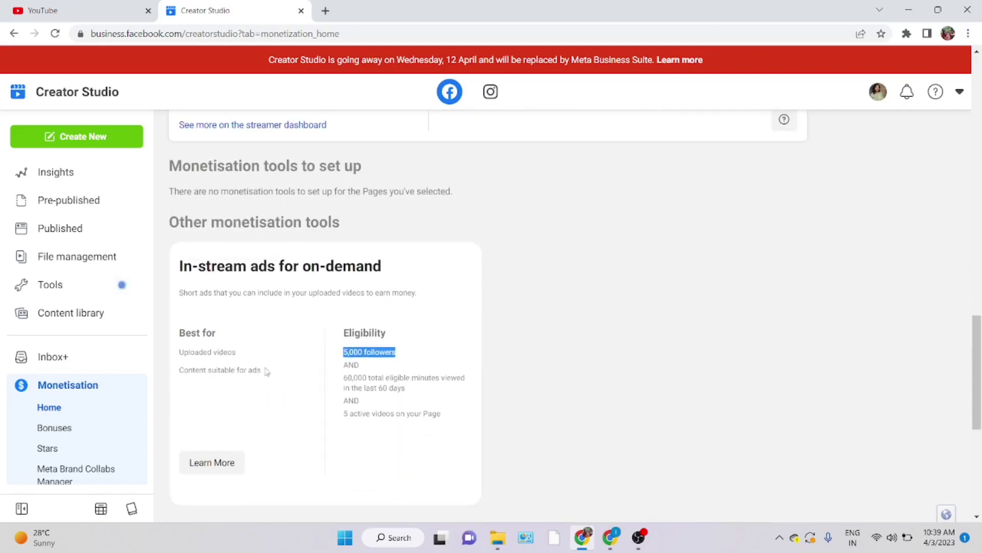
{"action": "left_click", "coordinate": [346, 352]}
Examine the Subscriptions eligibility requirements for followers, returning viewers, post engagements and minutes viewed.
{"action": "scroll", "coordinate": [335, 398], "scroll_direction": "down", "scroll_amount": 6}
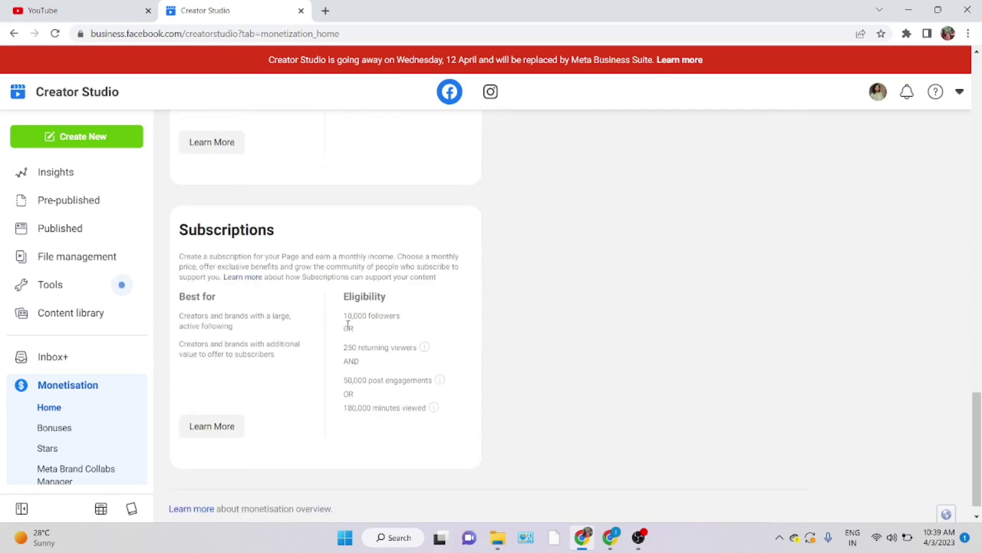
{"action": "left_click_drag", "start_coordinate": [341, 294], "coordinate": [432, 325]}
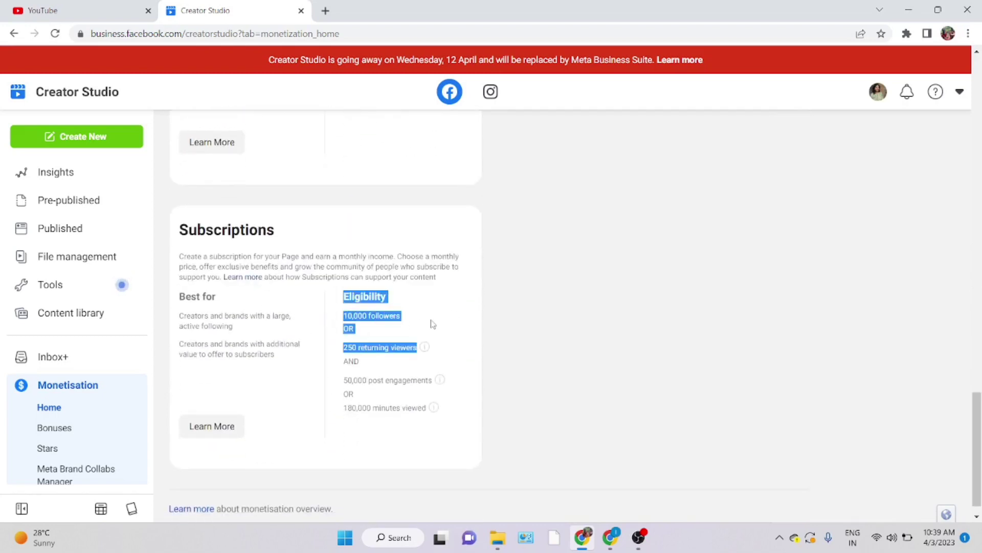
{"action": "left_click", "coordinate": [405, 331]}
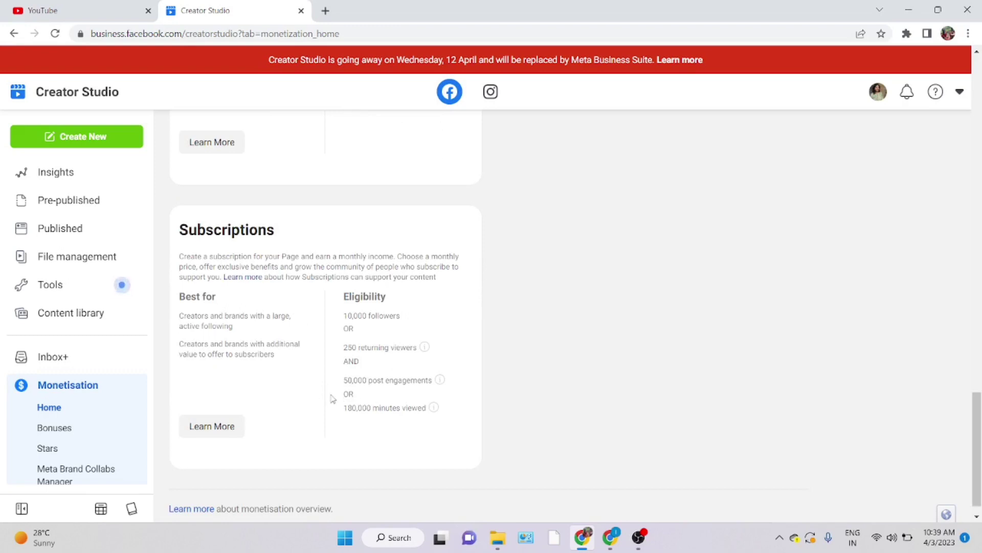
{"action": "triple_click", "coordinate": [350, 316]}
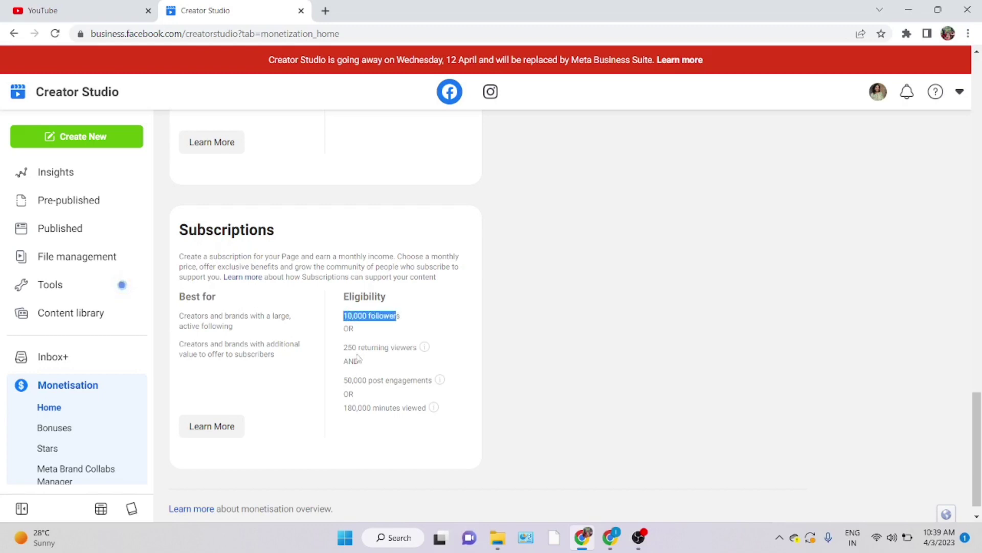
{"action": "left_click_drag", "start_coordinate": [343, 348], "coordinate": [416, 348]}
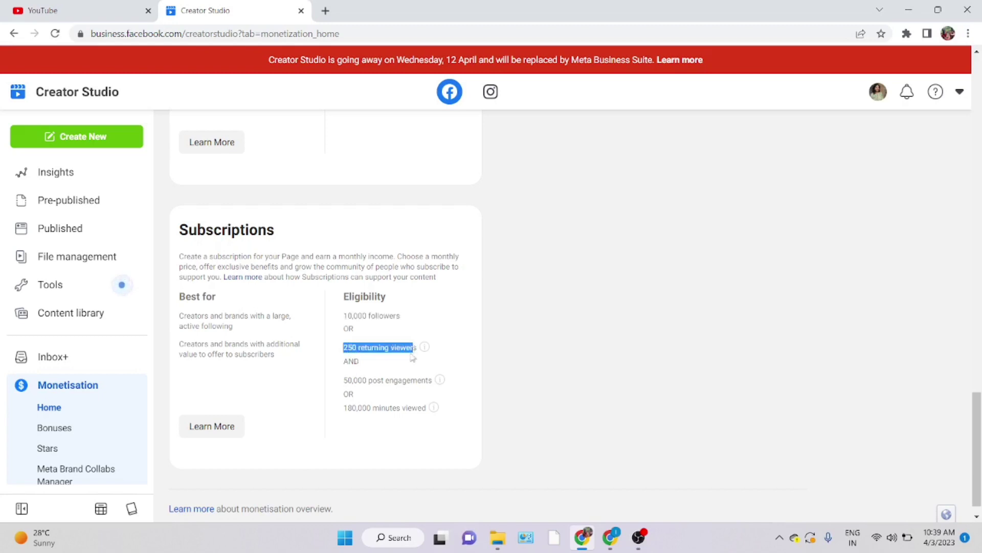
{"action": "left_click", "coordinate": [405, 367]}
{"action": "left_click_drag", "start_coordinate": [344, 381], "coordinate": [423, 382]}
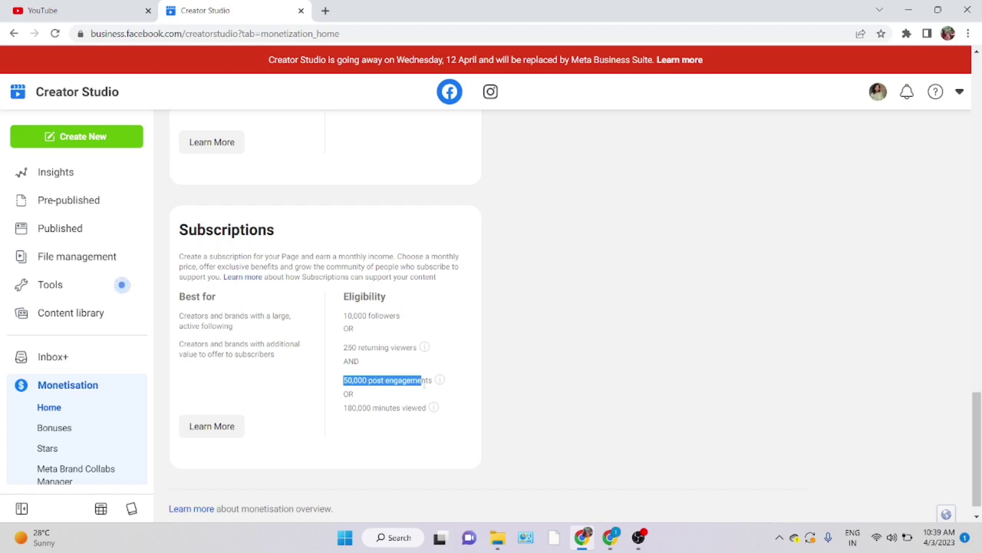
{"action": "left_click_drag", "start_coordinate": [347, 409], "coordinate": [363, 408]}
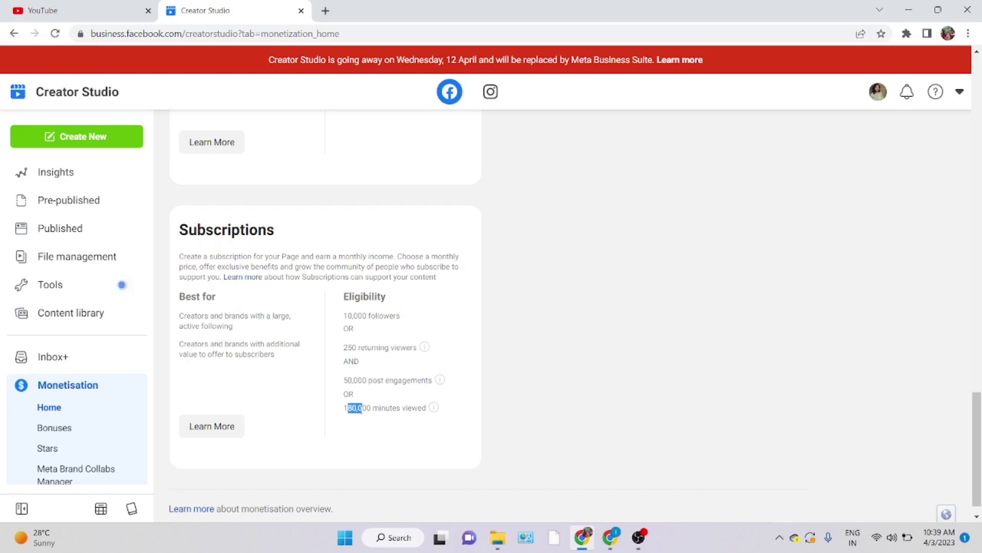
{"action": "left_click", "coordinate": [350, 409]}
{"action": "scroll", "coordinate": [362, 403], "scroll_direction": "down", "scroll_amount": 1}
Return to the monetisation status section and review the Stars action required, followed by the Branded content action.
{"action": "scroll", "coordinate": [390, 426], "scroll_direction": "up", "scroll_amount": 8}
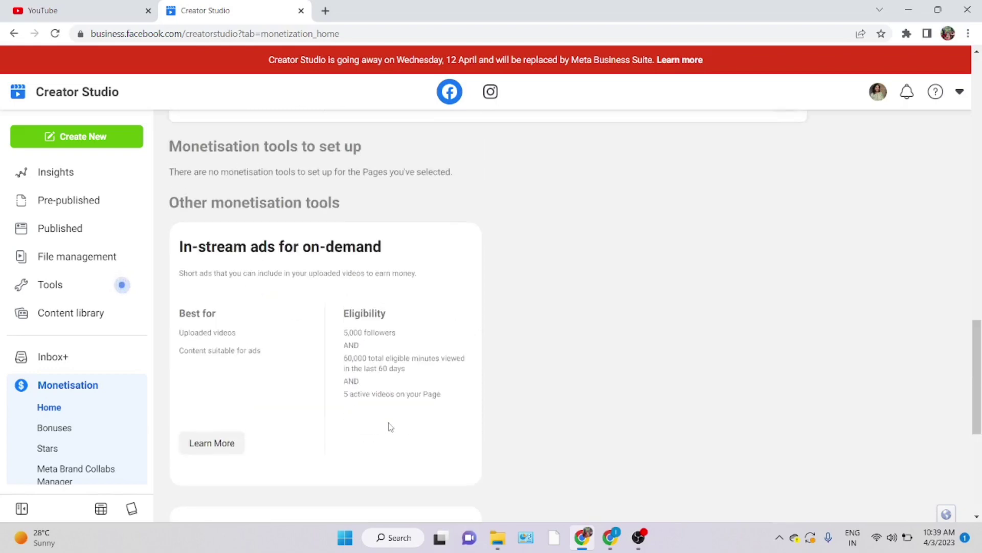
{"action": "scroll", "coordinate": [390, 425], "scroll_direction": "down", "scroll_amount": 3}
{"action": "scroll", "coordinate": [373, 414], "scroll_direction": "up", "scroll_amount": 15}
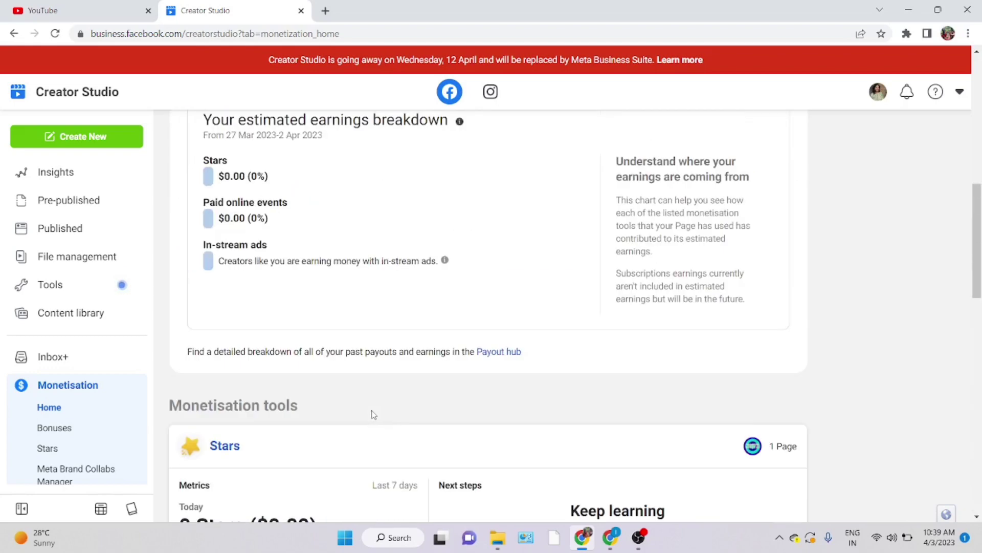
{"action": "scroll", "coordinate": [372, 414], "scroll_direction": "up", "scroll_amount": 5}
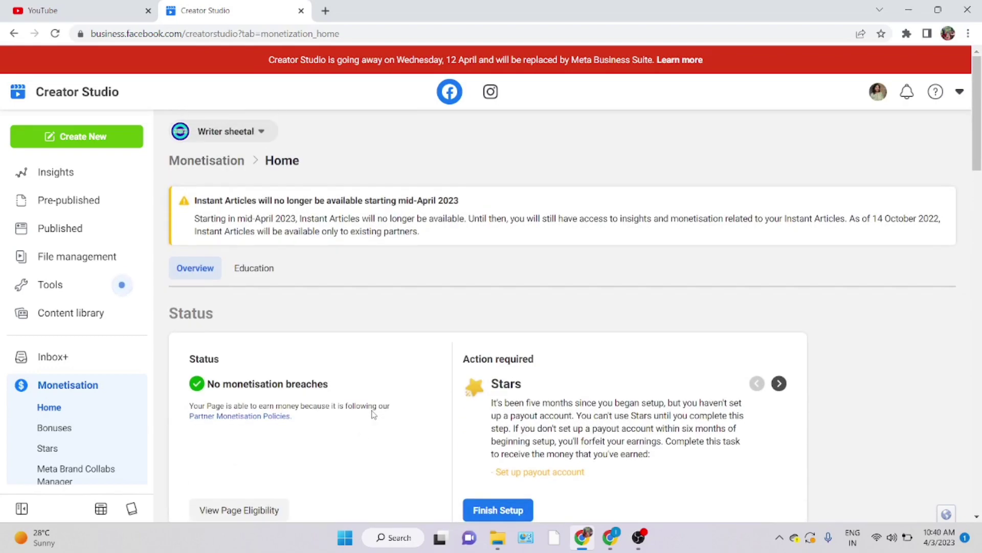
{"action": "left_click_drag", "start_coordinate": [545, 404], "coordinate": [453, 395]}
{"action": "left_click", "coordinate": [552, 429]}
{"action": "scroll", "coordinate": [327, 456], "scroll_direction": "down", "scroll_amount": 1}
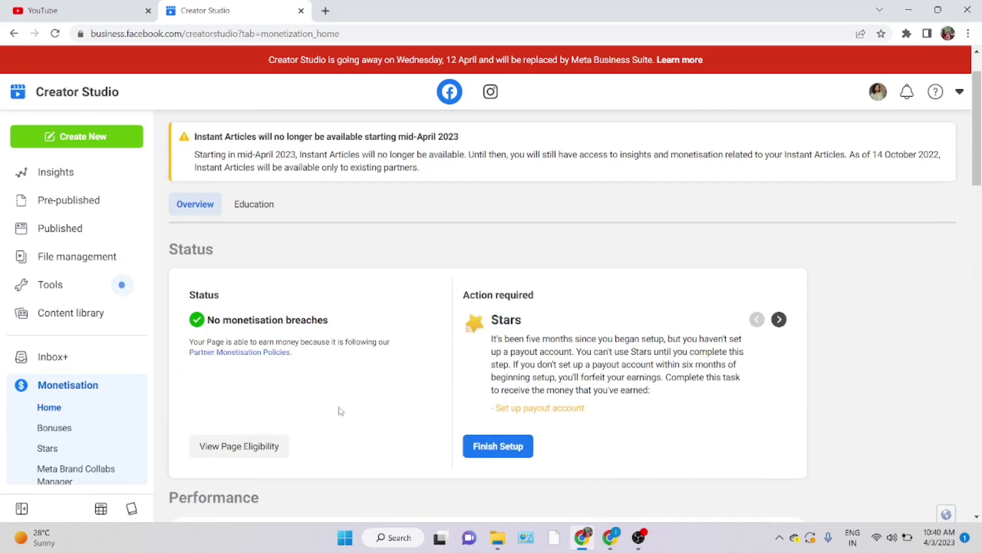
{"action": "scroll", "coordinate": [434, 371], "scroll_direction": "down", "scroll_amount": 1}
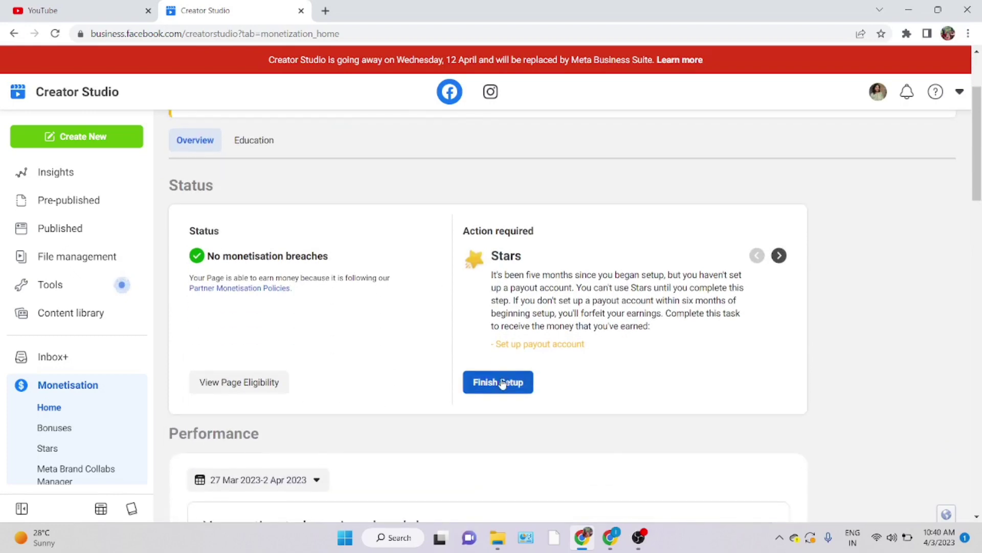
{"action": "left_click", "coordinate": [780, 257]}
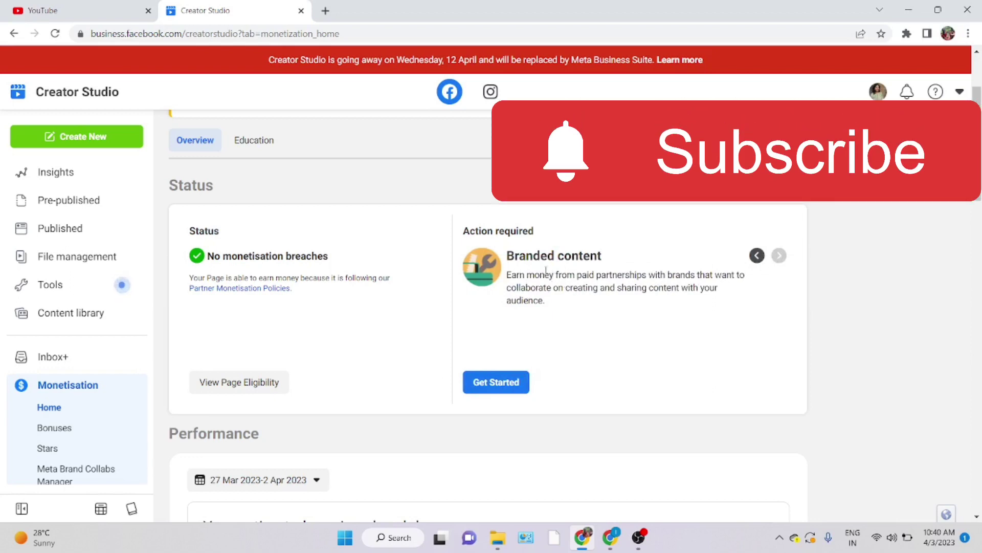
{"action": "left_click_drag", "start_coordinate": [540, 274], "coordinate": [692, 276]}
{"action": "left_click", "coordinate": [622, 309]}
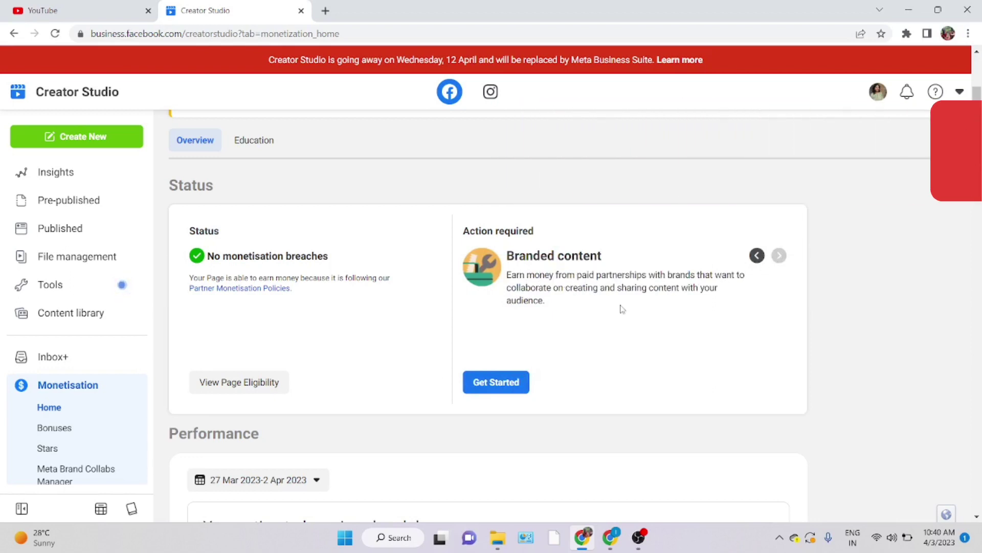